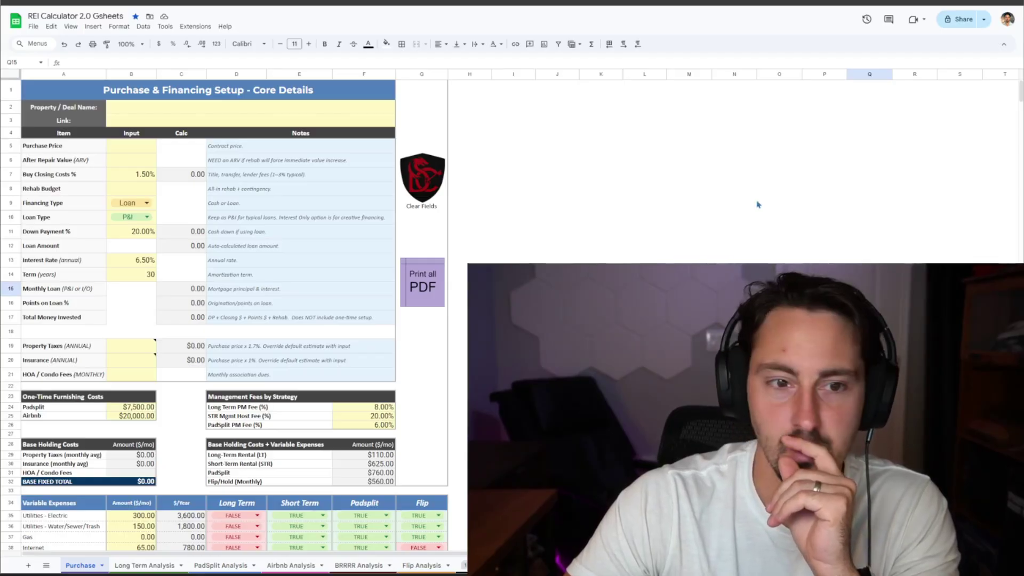
Enter the property's street address as the Property / Deal Name.
{"action": "left_click", "coordinate": [915, 425]}
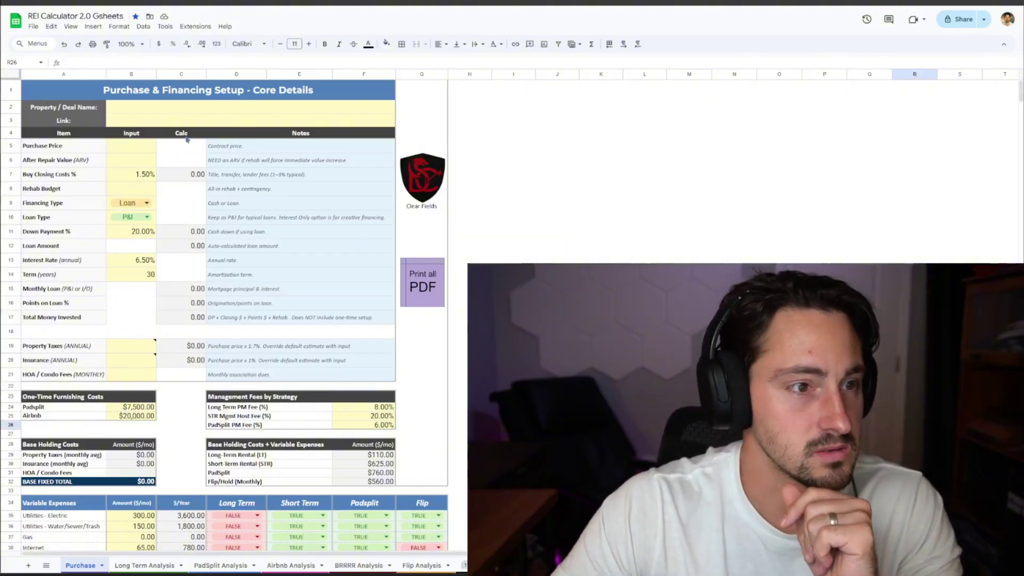
{"action": "left_click", "coordinate": [194, 110]}
{"action": "type", "text": "123"}
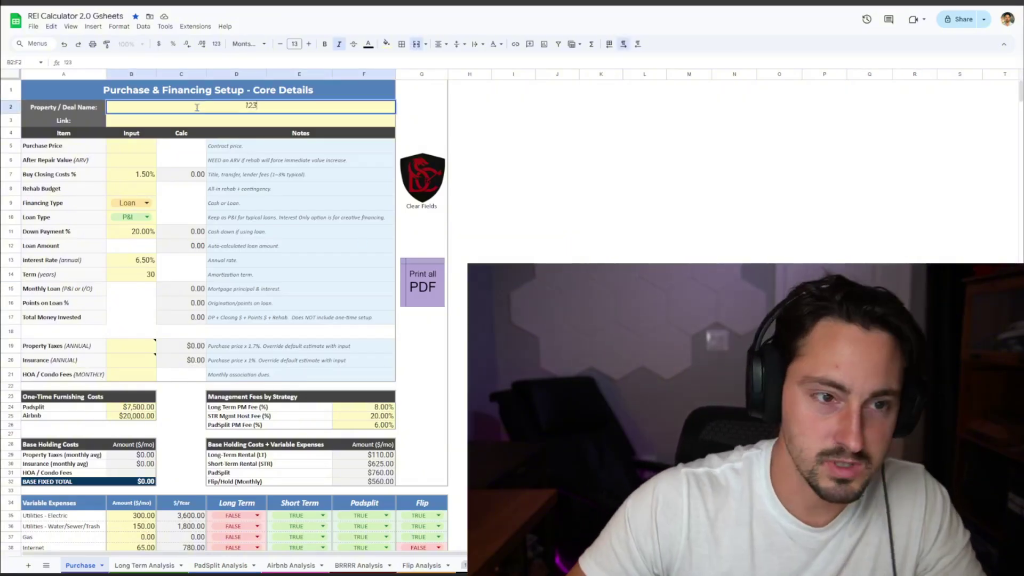
{"action": "type", "text": " main"}
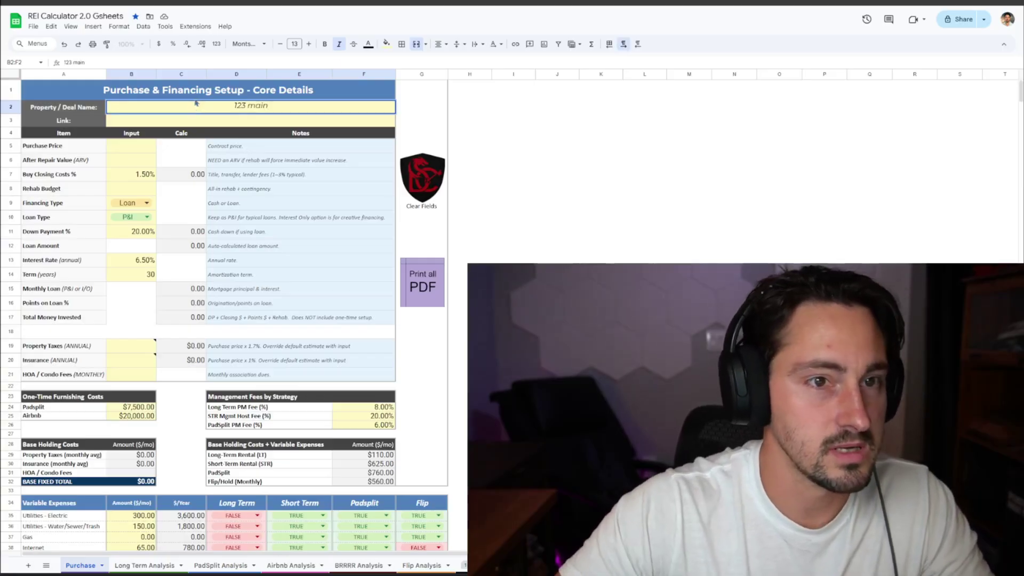
Copy the web address of the Crexi listing for Laurie Court Apartments and paste it into the calculator's Link field.
{"action": "key", "text": "ctrl+Tab"}
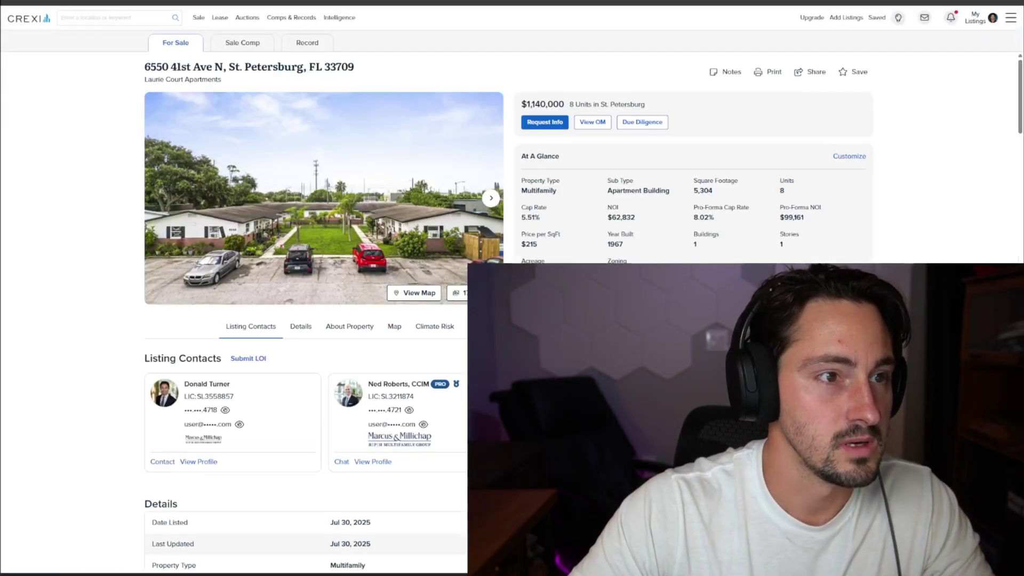
{"action": "key", "text": "ctrl+l"}
{"action": "key", "text": "ctrl+c"}
{"action": "key", "text": "ctrl+shift+Tab"}
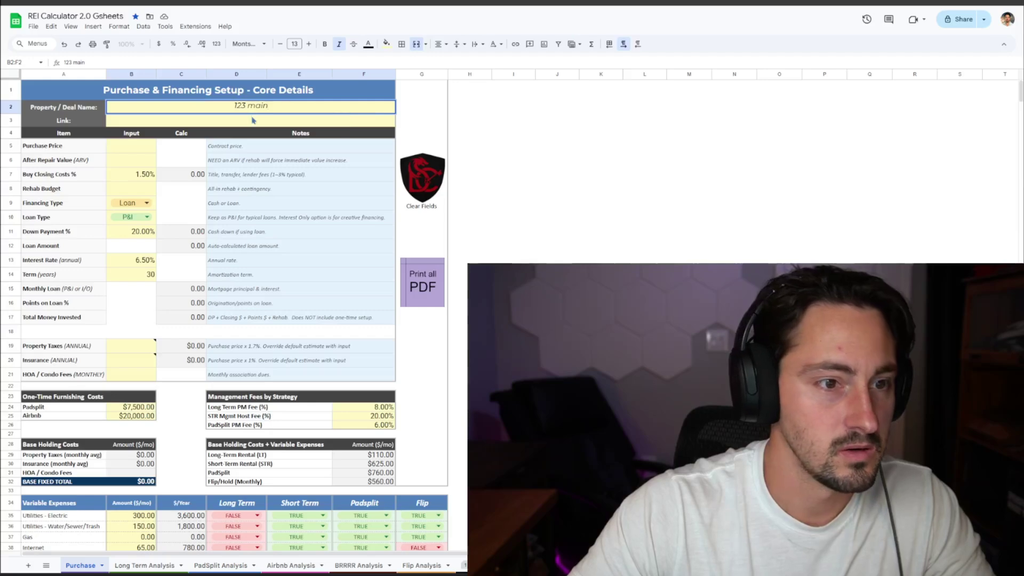
{"action": "key", "text": "Return"}
{"action": "key", "text": "ctrl+v"}
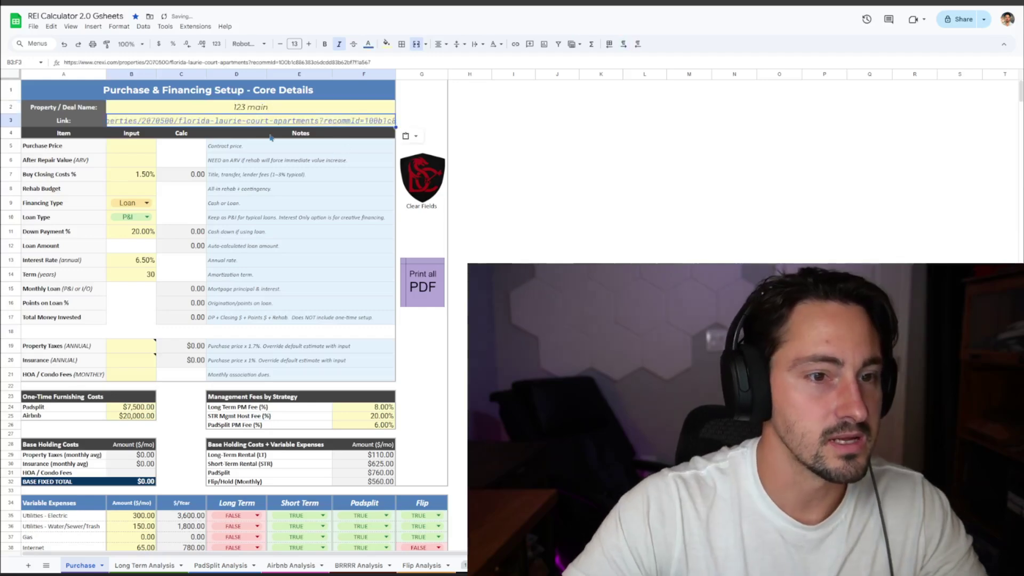
{"action": "mouse_move", "coordinate": [290, 126]}
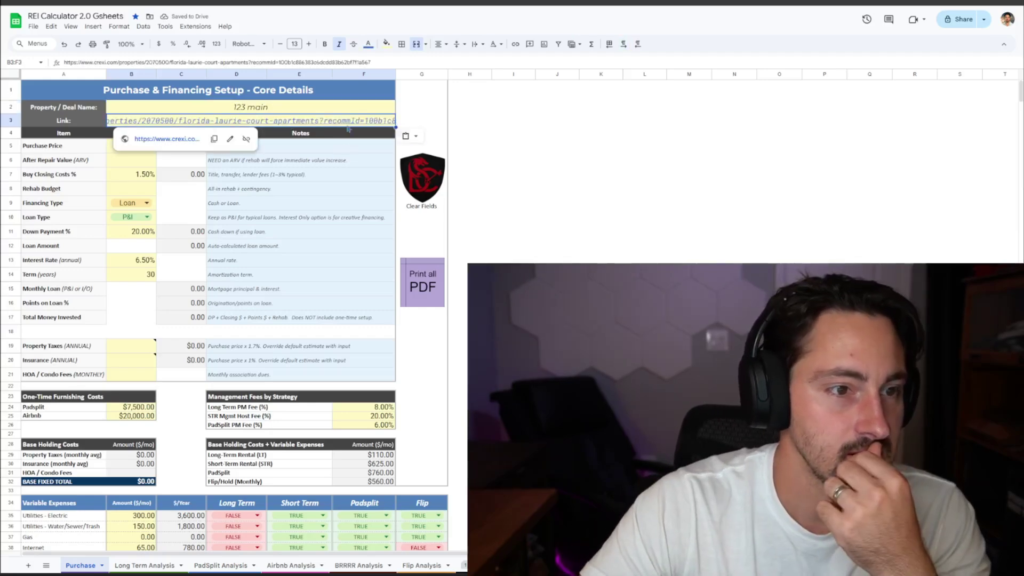
{"action": "left_click", "coordinate": [488, 124]}
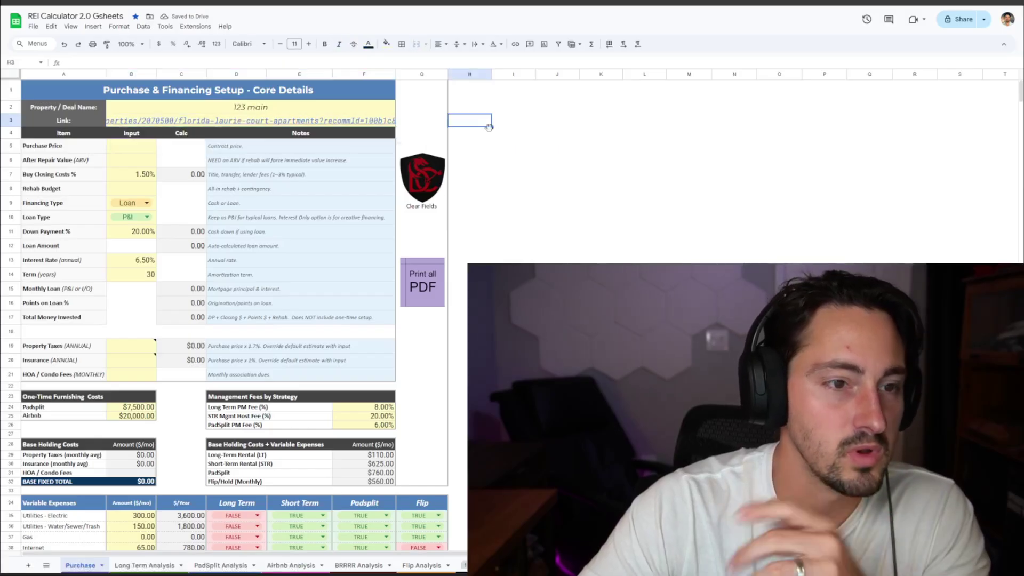
Set the Purchase Price input to 500000.
{"action": "left_click", "coordinate": [134, 151]}
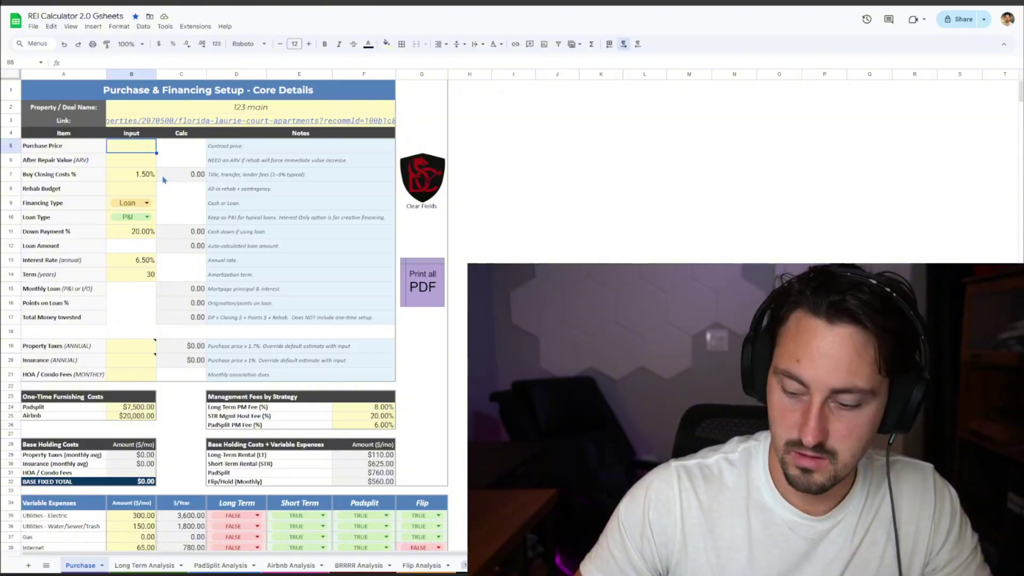
{"action": "type", "text": "500"}
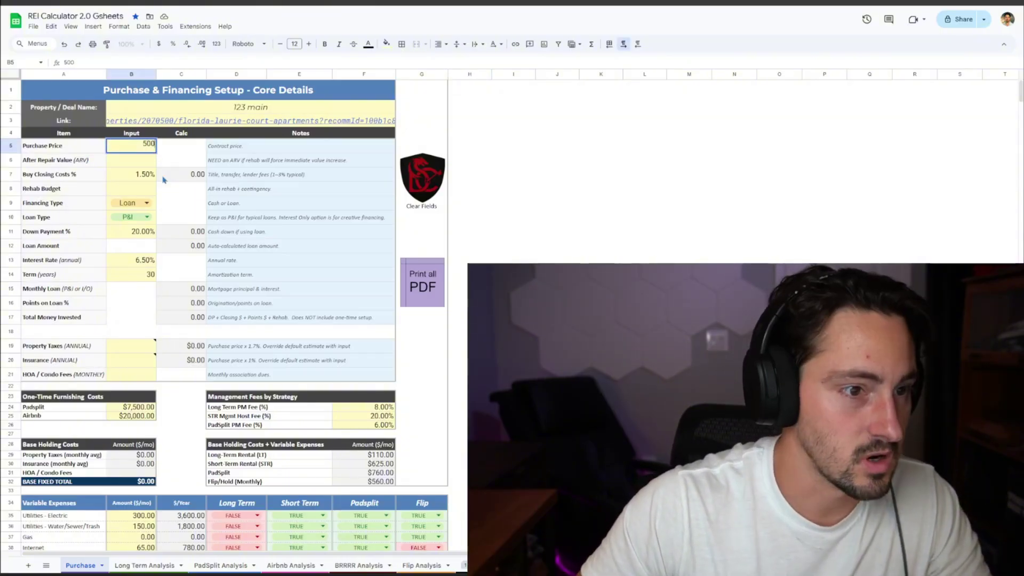
{"action": "type", "text": ",00000"}
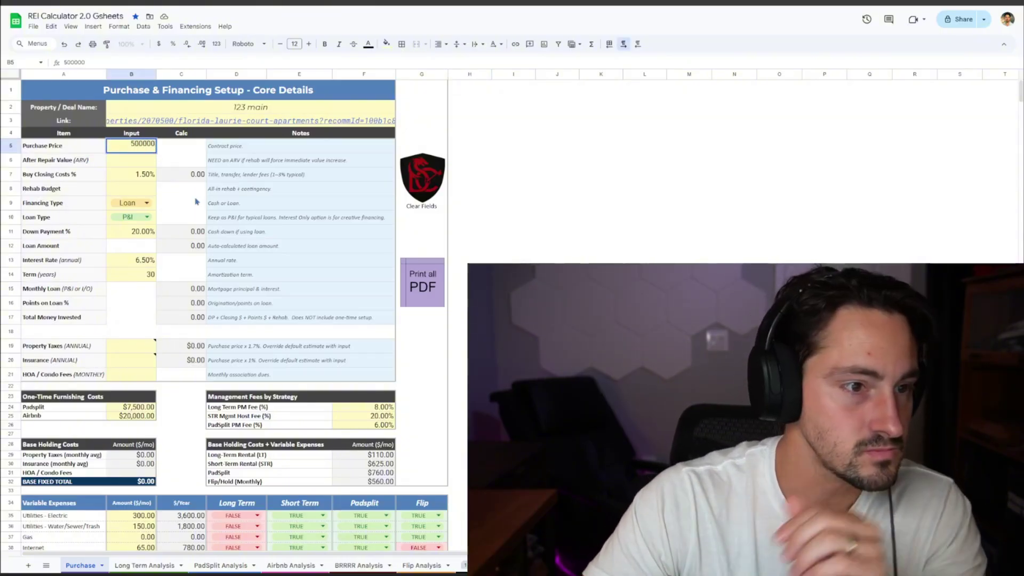
{"action": "left_click", "coordinate": [197, 203]}
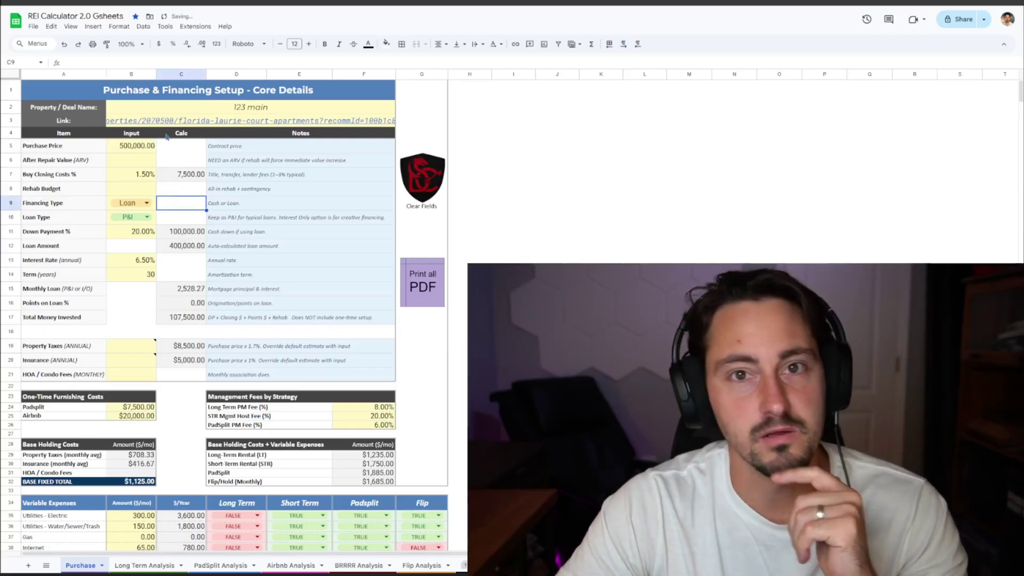
Set the Rehab Budget to 50000, leaving the After Repair Value blank.
{"action": "left_click", "coordinate": [141, 163]}
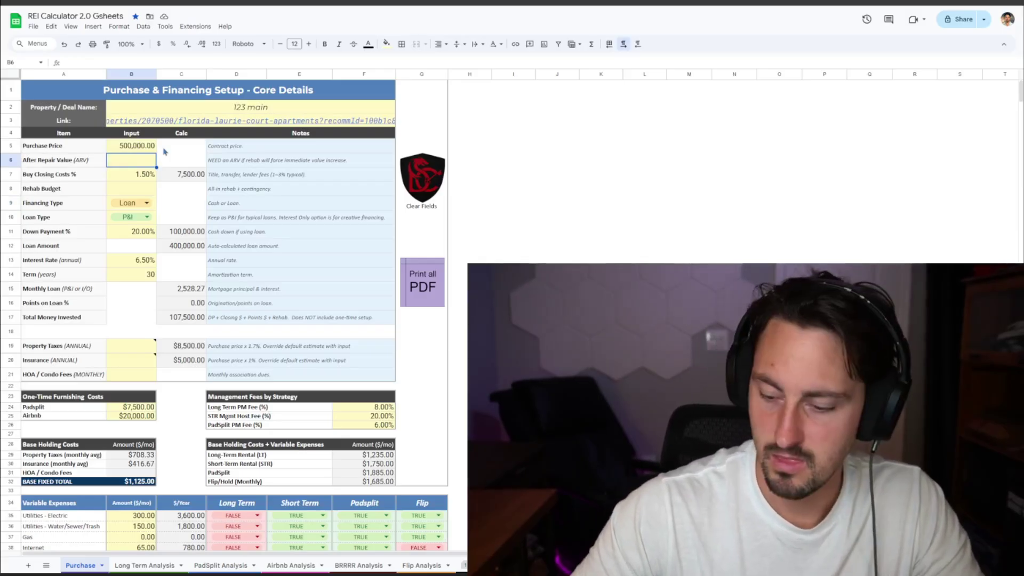
{"action": "left_click", "coordinate": [144, 189]}
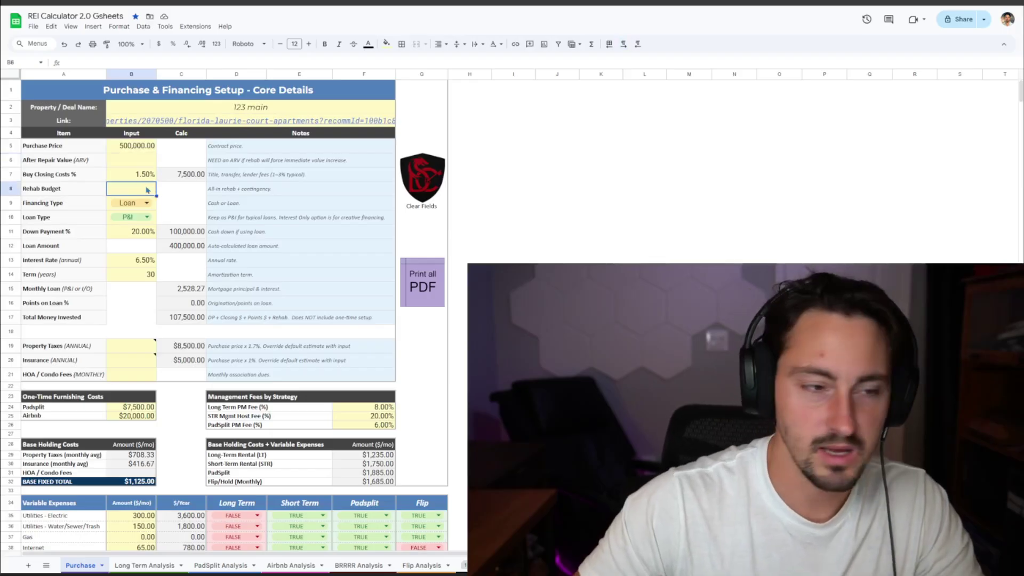
{"action": "type", "text": "50000"}
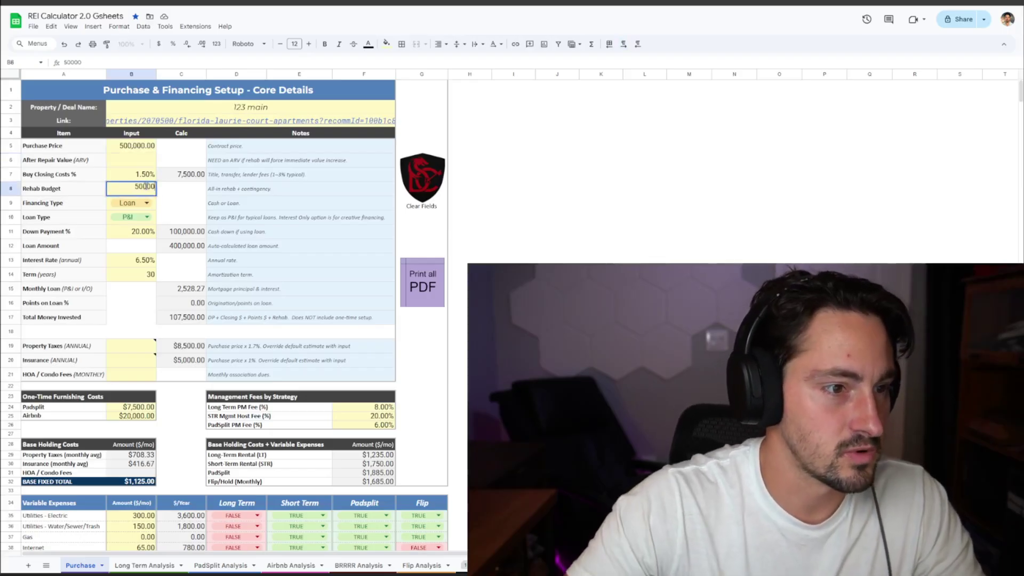
{"action": "key", "text": "Tab"}
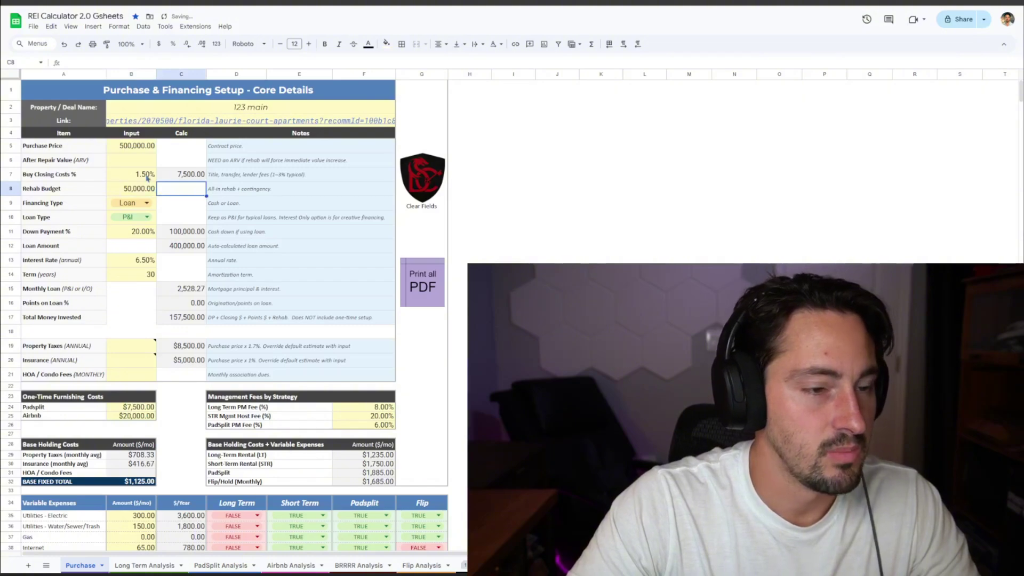
Review the Buy Closing Costs percentage and the available choices for Financing Type and Loan Type.
{"action": "left_click", "coordinate": [148, 176]}
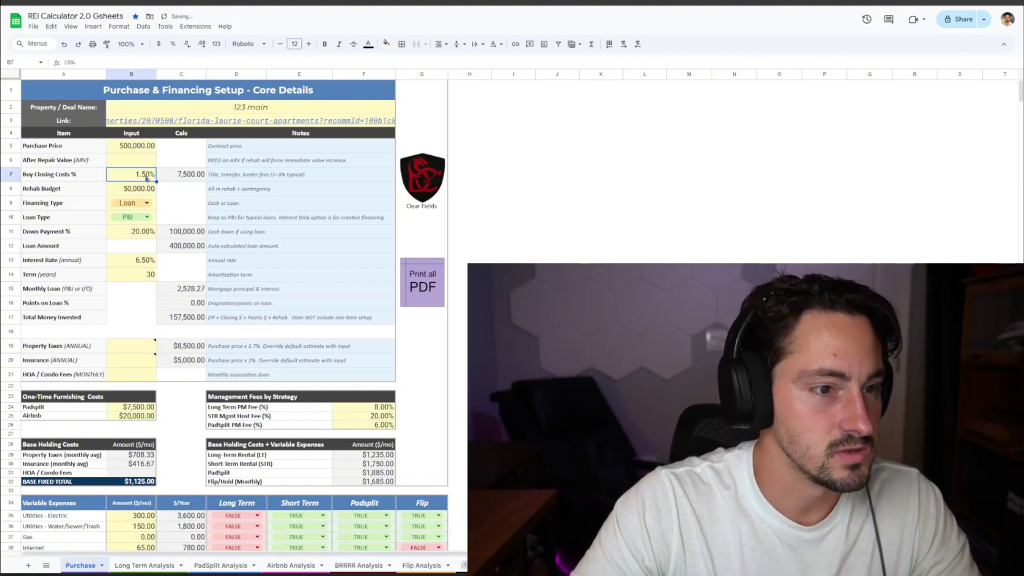
{"action": "left_click", "coordinate": [130, 202]}
{"action": "left_click", "coordinate": [136, 203]}
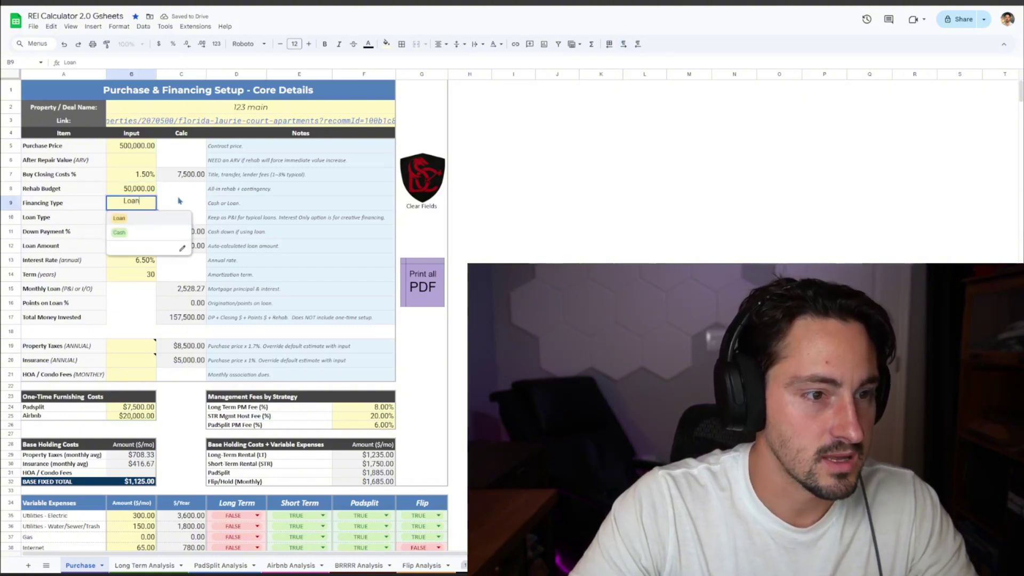
{"action": "left_click", "coordinate": [148, 222]}
{"action": "left_click", "coordinate": [149, 223]}
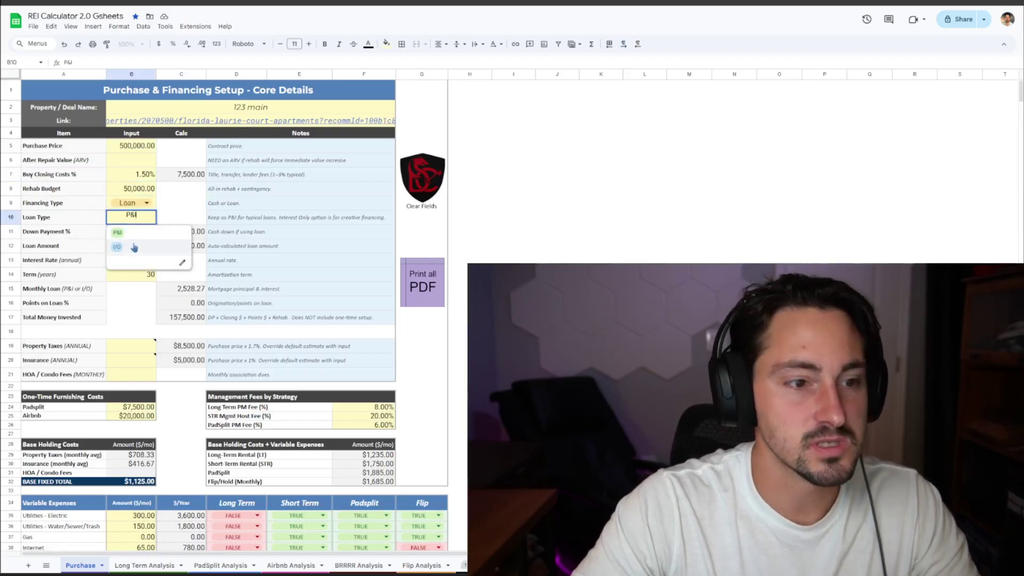
{"action": "left_click", "coordinate": [159, 217]}
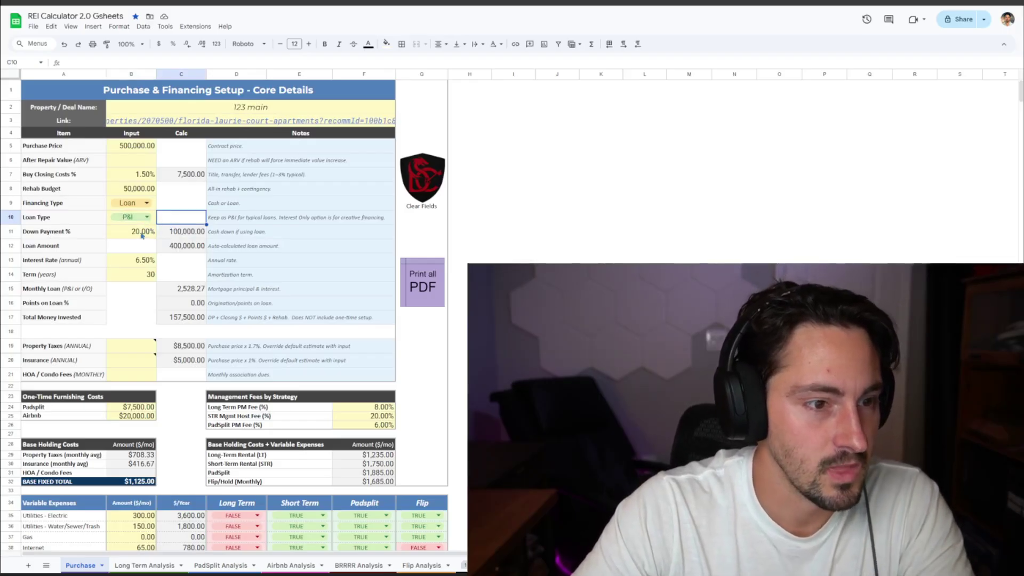
Examine the down payment, loan amount and interest rate, along with the Total Money Invested calculation.
{"action": "double_click", "coordinate": [141, 231]}
{"action": "left_click", "coordinate": [187, 222]}
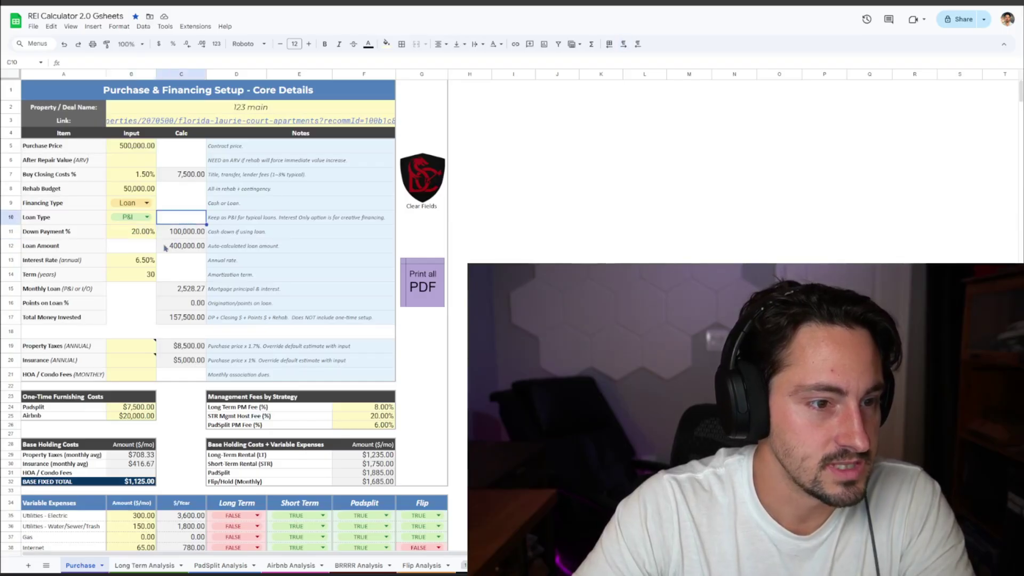
{"action": "left_click", "coordinate": [175, 236]}
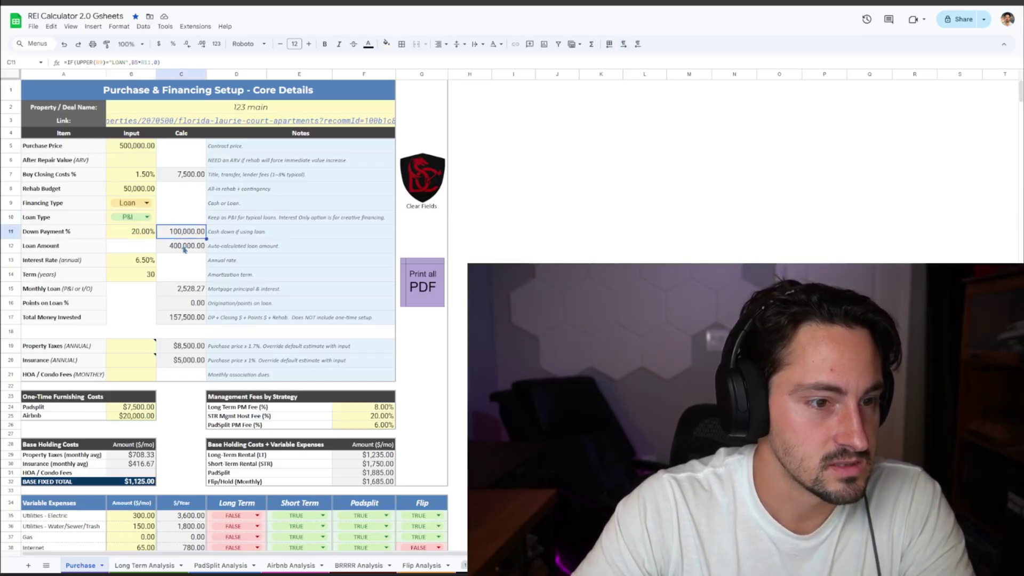
{"action": "left_click", "coordinate": [184, 249]}
{"action": "left_click", "coordinate": [181, 235]}
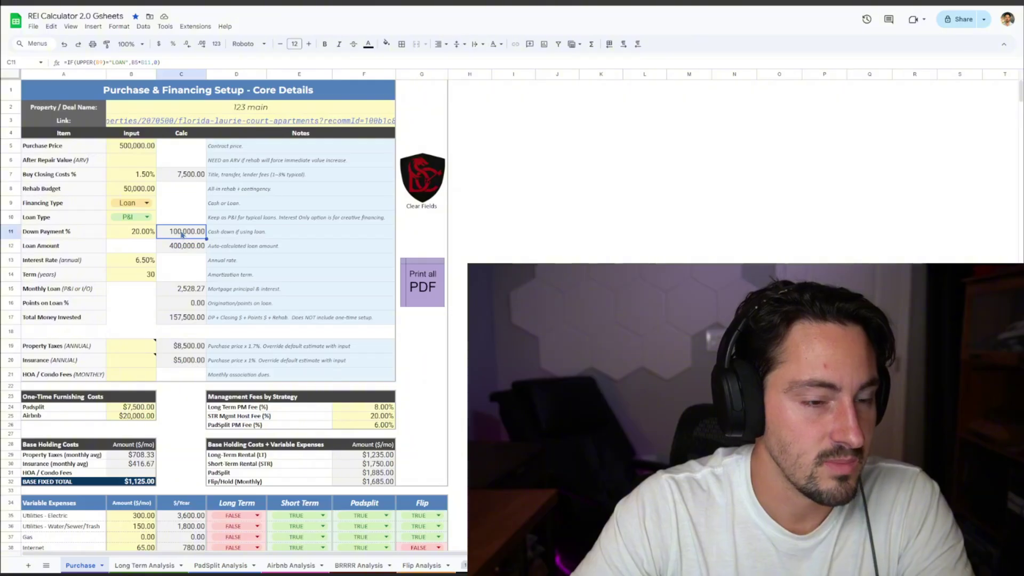
{"action": "left_click", "coordinate": [150, 261]}
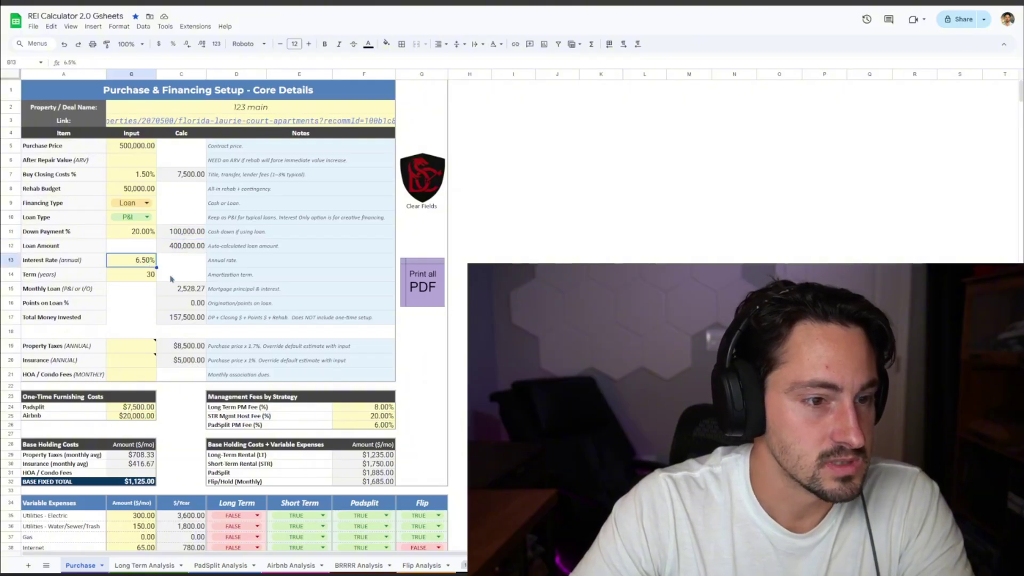
{"action": "scroll", "coordinate": [171, 278], "scroll_direction": "down", "scroll_amount": 3}
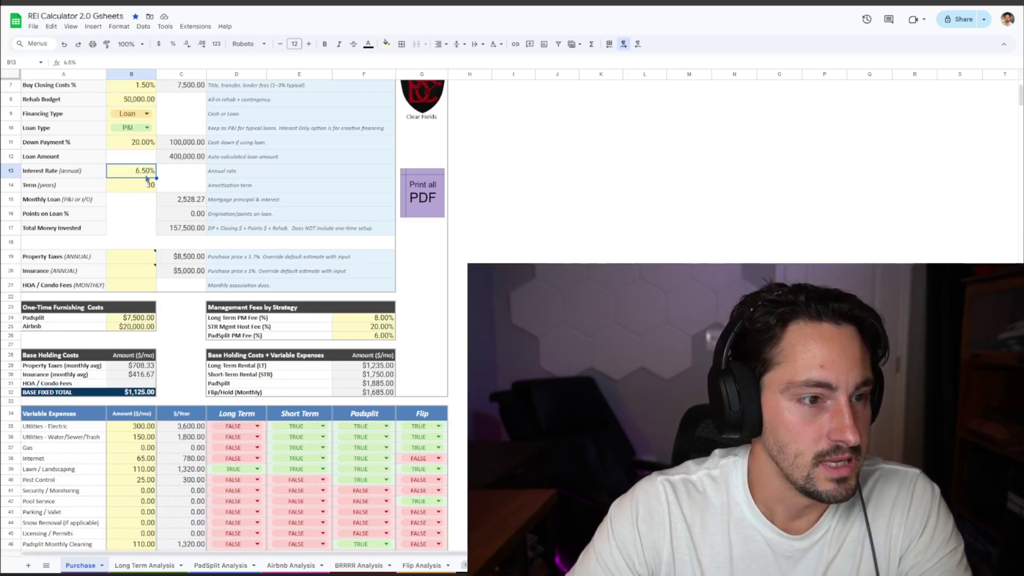
{"action": "left_click", "coordinate": [185, 230]}
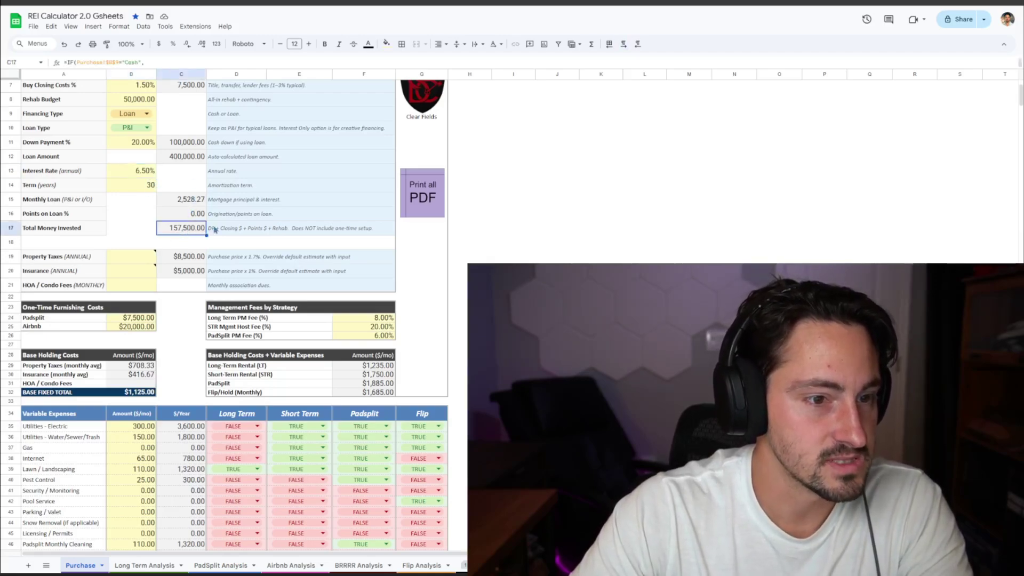
{"action": "scroll", "coordinate": [240, 229], "scroll_direction": "up", "scroll_amount": 2}
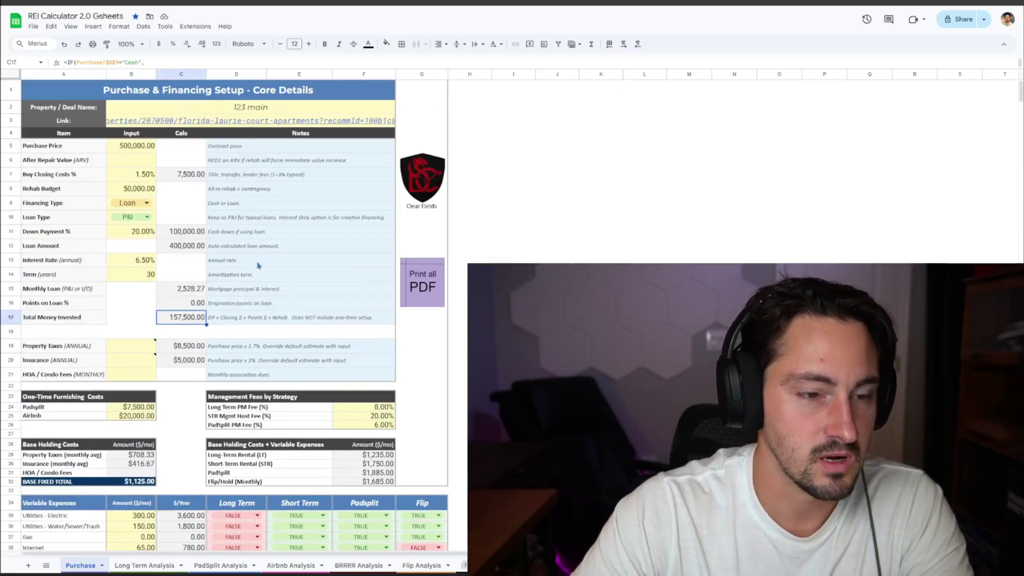
{"action": "scroll", "coordinate": [258, 265], "scroll_direction": "down", "scroll_amount": 1}
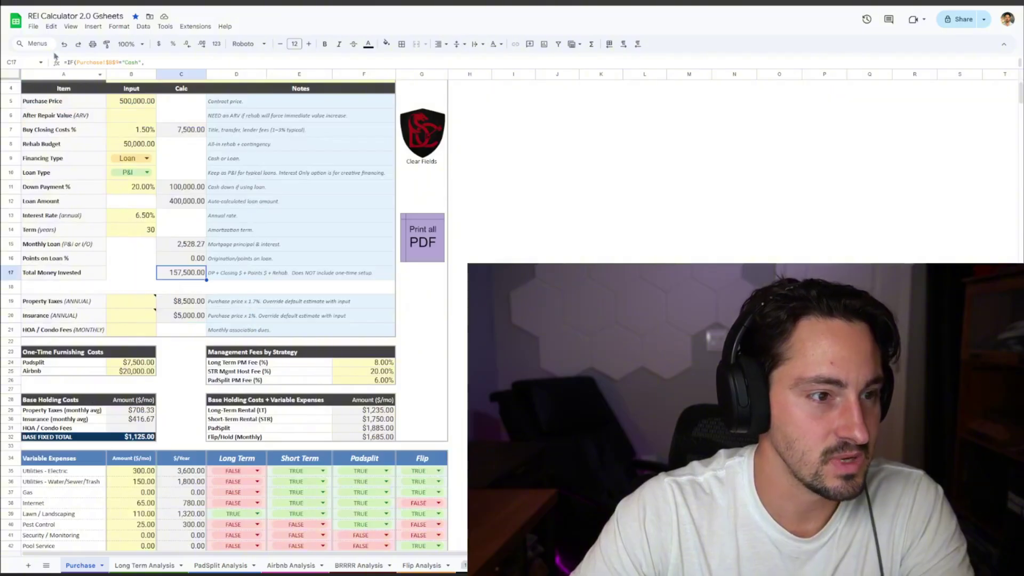
{"action": "scroll", "coordinate": [200, 263], "scroll_direction": "down", "scroll_amount": 1}
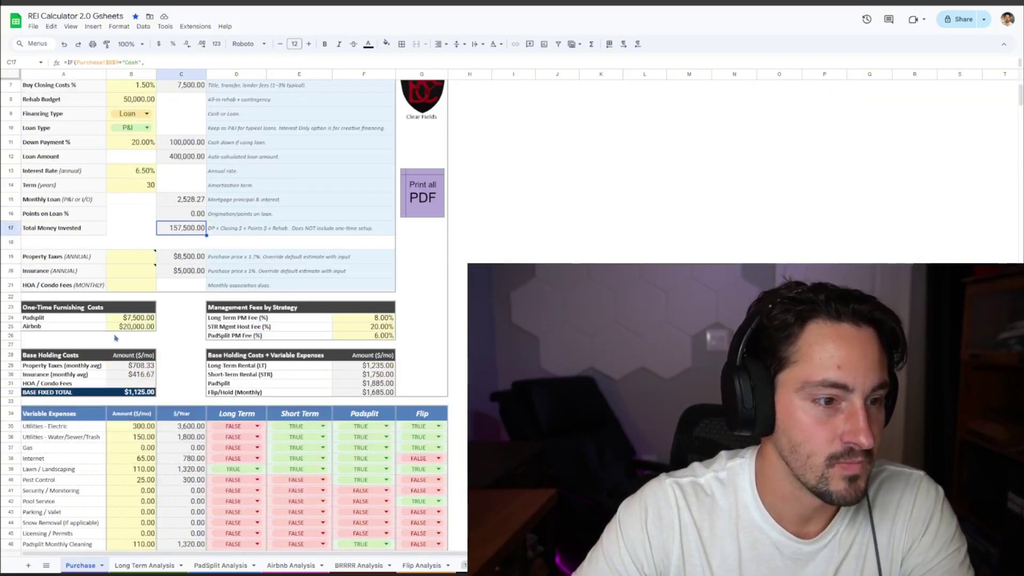
Examine the one-time furnishing costs for Padsplit and Airbnb in relation to the Rehab Budget.
{"action": "left_click", "coordinate": [134, 319]}
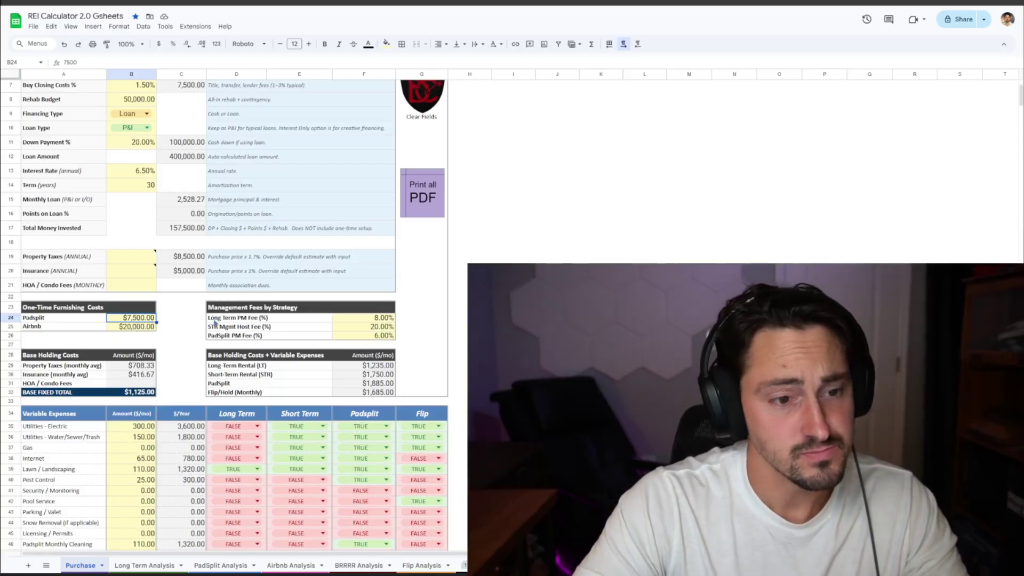
{"action": "left_click", "coordinate": [183, 311]}
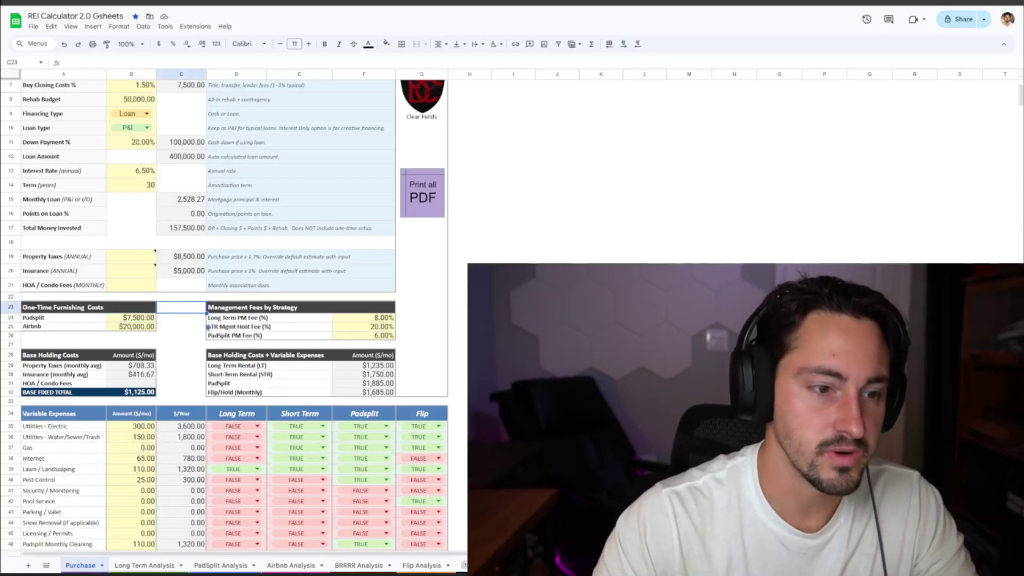
{"action": "scroll", "coordinate": [166, 316], "scroll_direction": "up", "scroll_amount": 3}
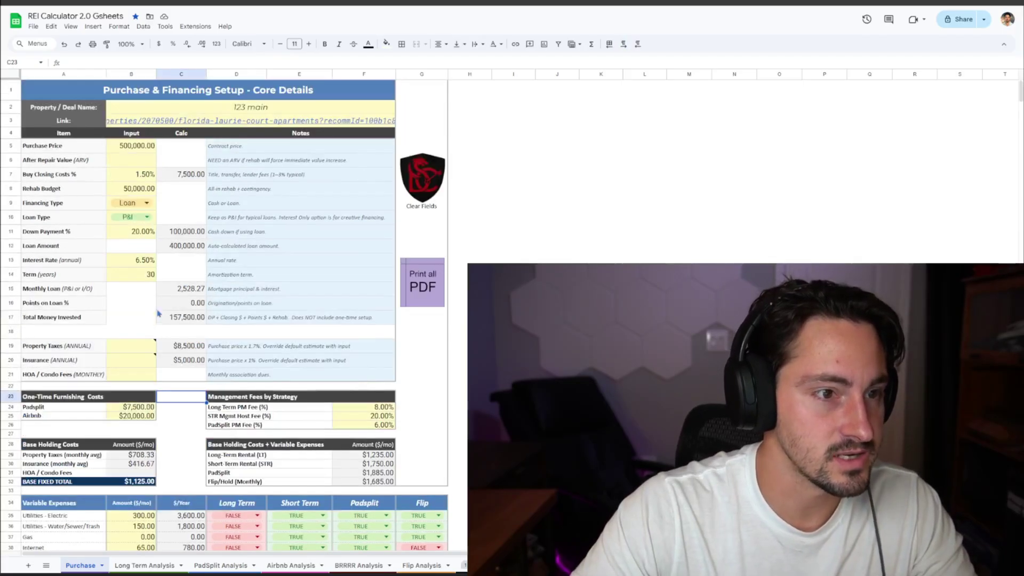
{"action": "left_click", "coordinate": [130, 189]}
{"action": "scroll", "coordinate": [192, 226], "scroll_direction": "down", "scroll_amount": 1}
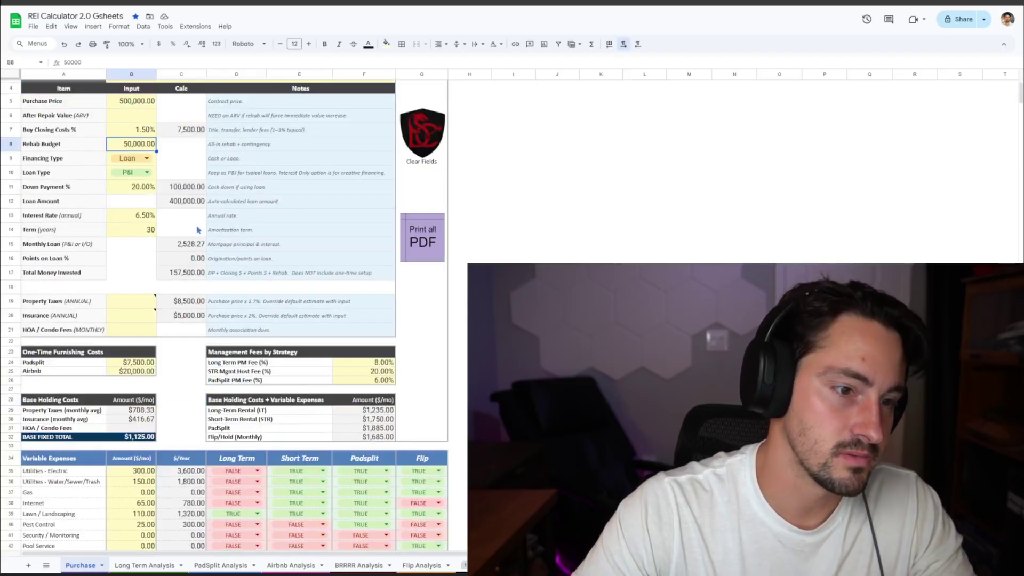
{"action": "left_click", "coordinate": [171, 347]}
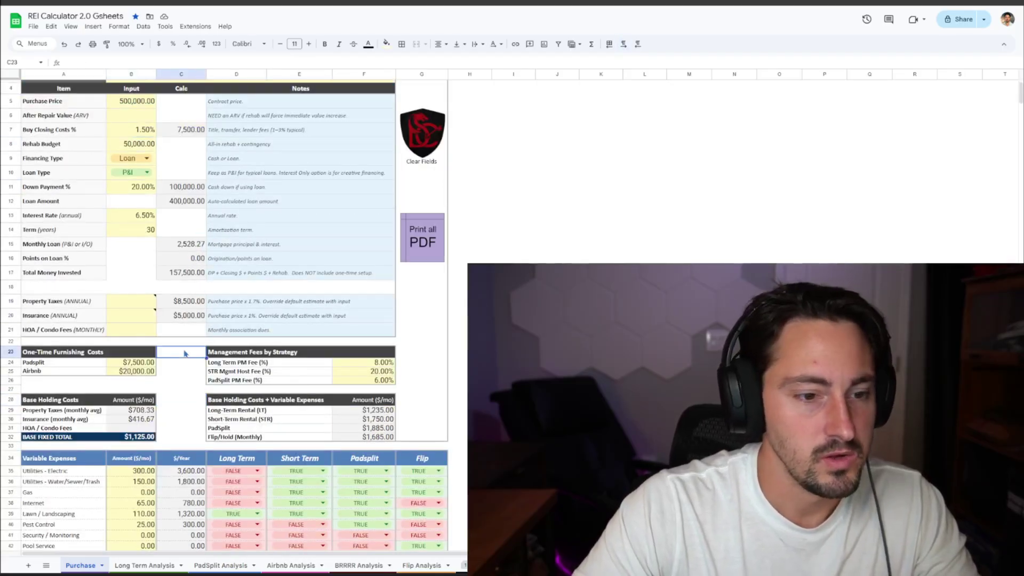
{"action": "scroll", "coordinate": [184, 345], "scroll_direction": "down", "scroll_amount": 1}
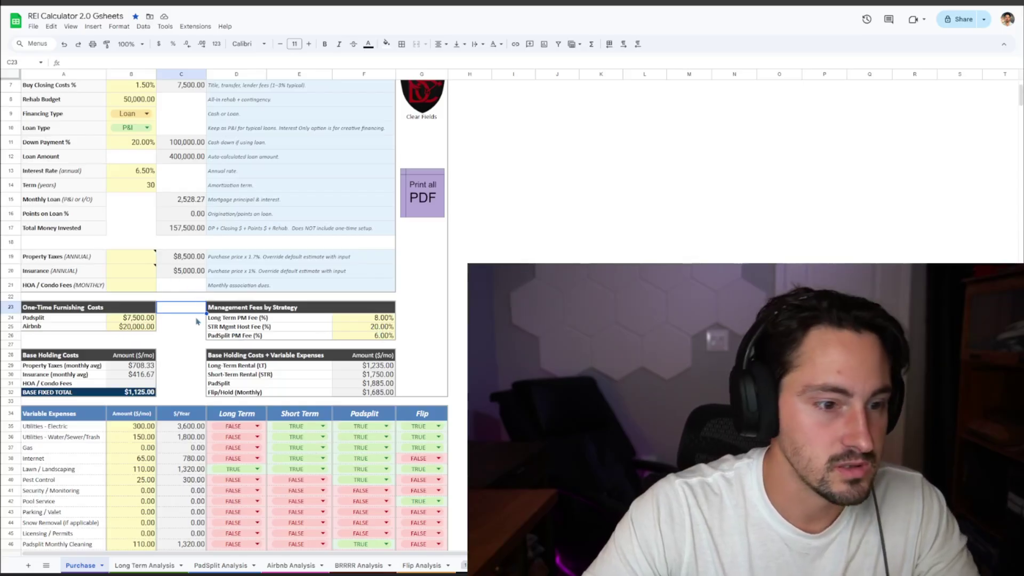
Examine the Base Holding Costs breakdown and the Base Holding Costs + Variable Expenses table.
{"action": "scroll", "coordinate": [160, 325], "scroll_direction": "down", "scroll_amount": 1}
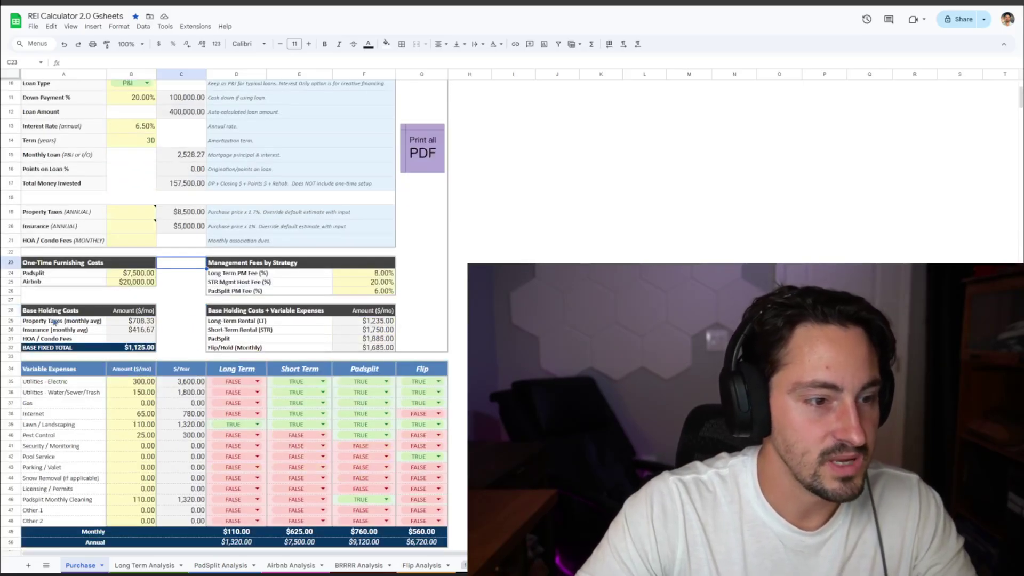
{"action": "left_click_drag", "start_coordinate": [53, 312], "coordinate": [58, 341]}
{"action": "left_click", "coordinate": [171, 321]}
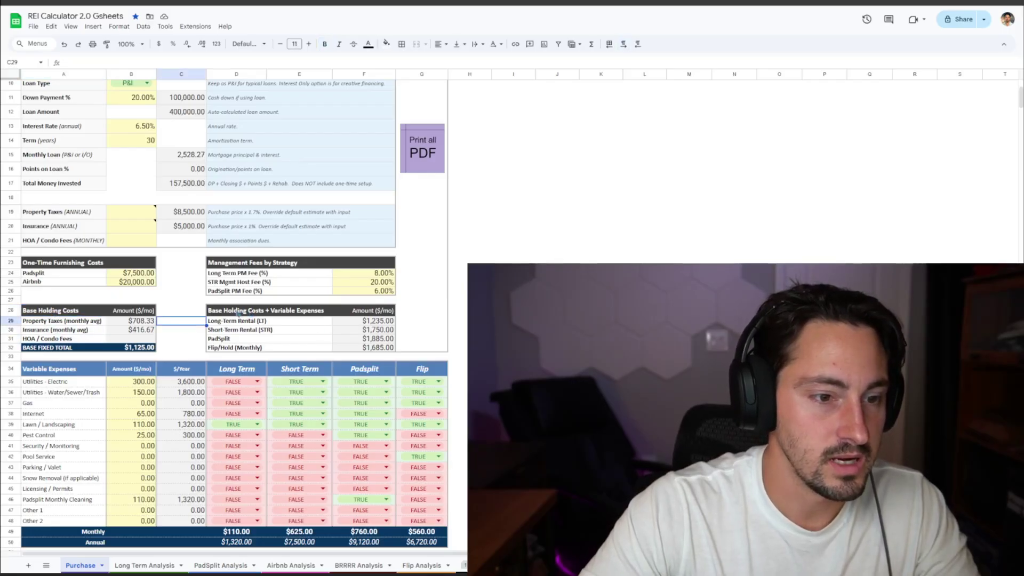
{"action": "scroll", "coordinate": [240, 312], "scroll_direction": "down", "scroll_amount": 1}
{"action": "left_click", "coordinate": [278, 267]}
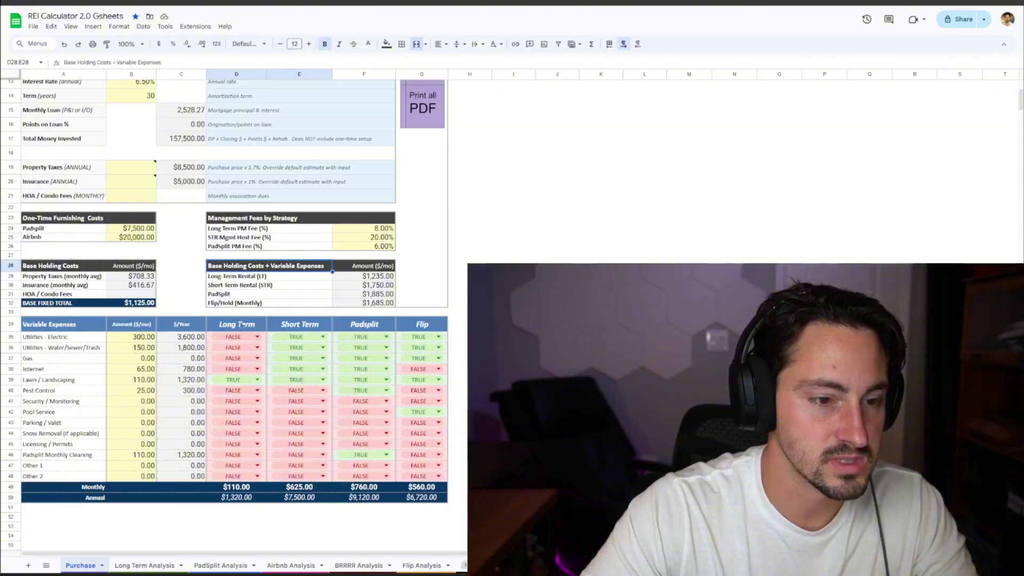
Review the Variable Expenses toggles for the Long Term, Short Term, Padsplit and Flip strategies.
{"action": "left_click", "coordinate": [243, 325]}
{"action": "left_click", "coordinate": [302, 326]}
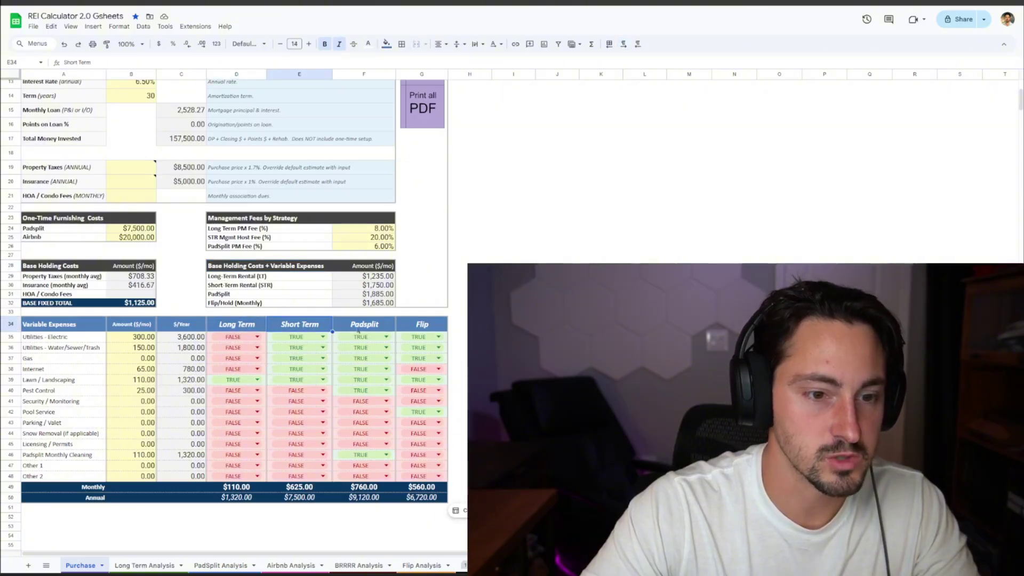
{"action": "left_click", "coordinate": [364, 325]}
{"action": "left_click", "coordinate": [421, 325]}
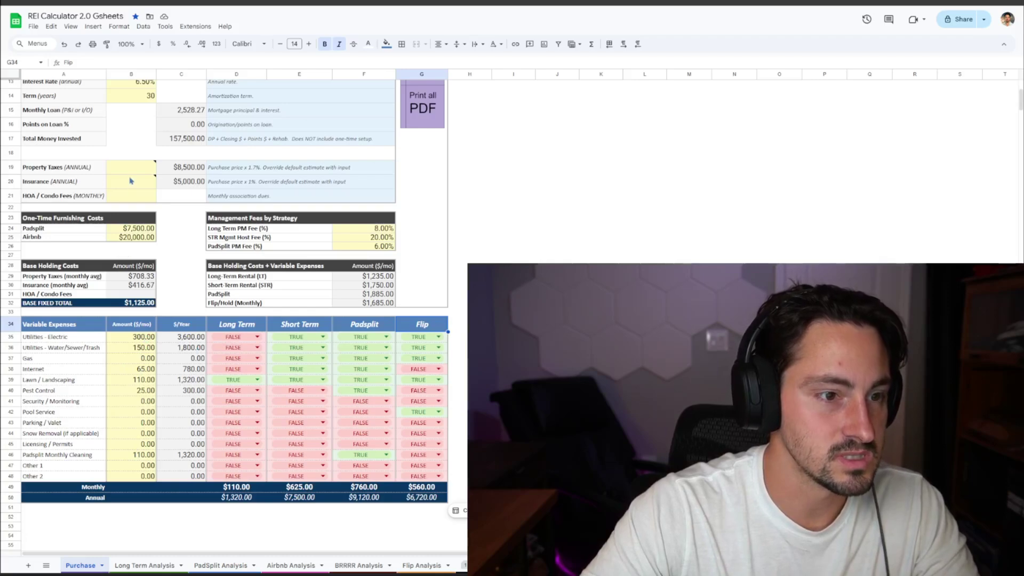
Override the estimated annual Property Taxes with 15000 and check the calculated value beside it.
{"action": "scroll", "coordinate": [169, 291], "scroll_direction": "up", "scroll_amount": 1}
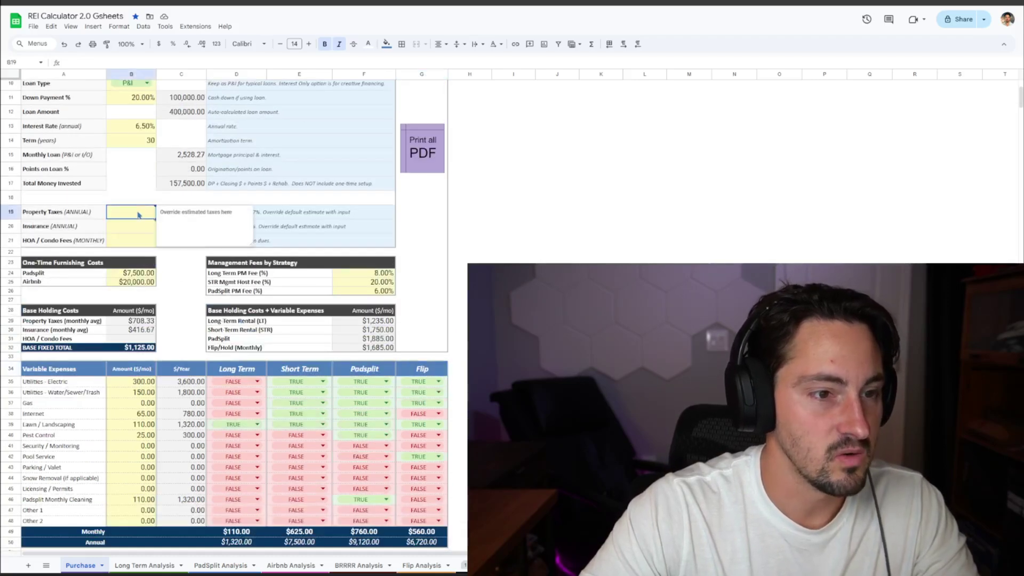
{"action": "left_click", "coordinate": [138, 214]}
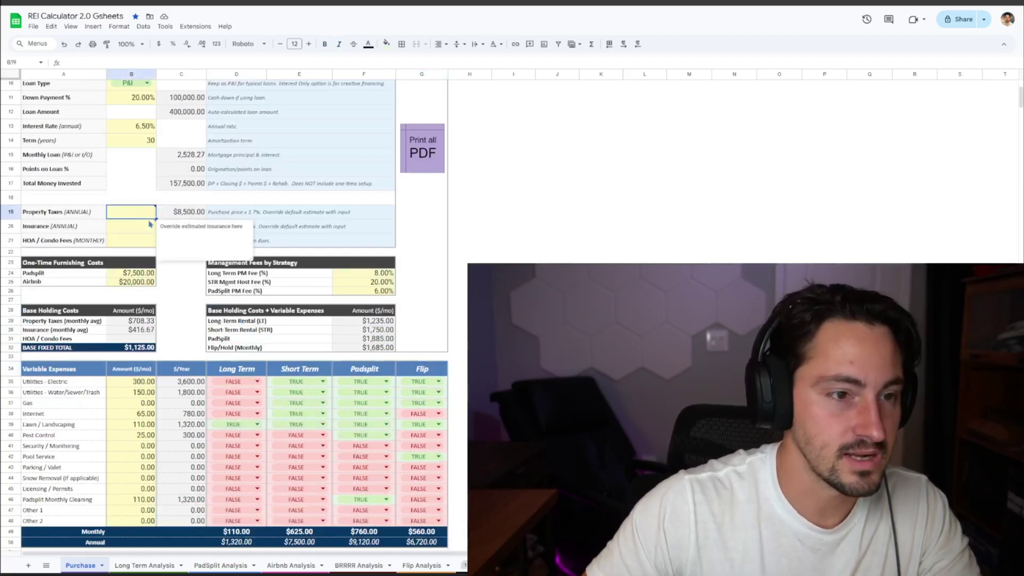
{"action": "type", "text": "15000"}
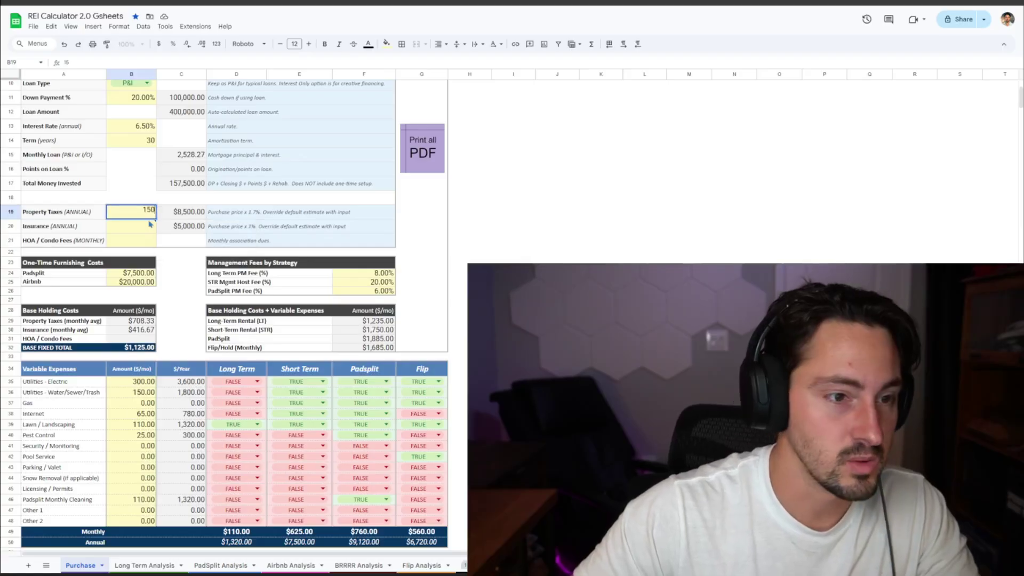
{"action": "left_click", "coordinate": [122, 188]}
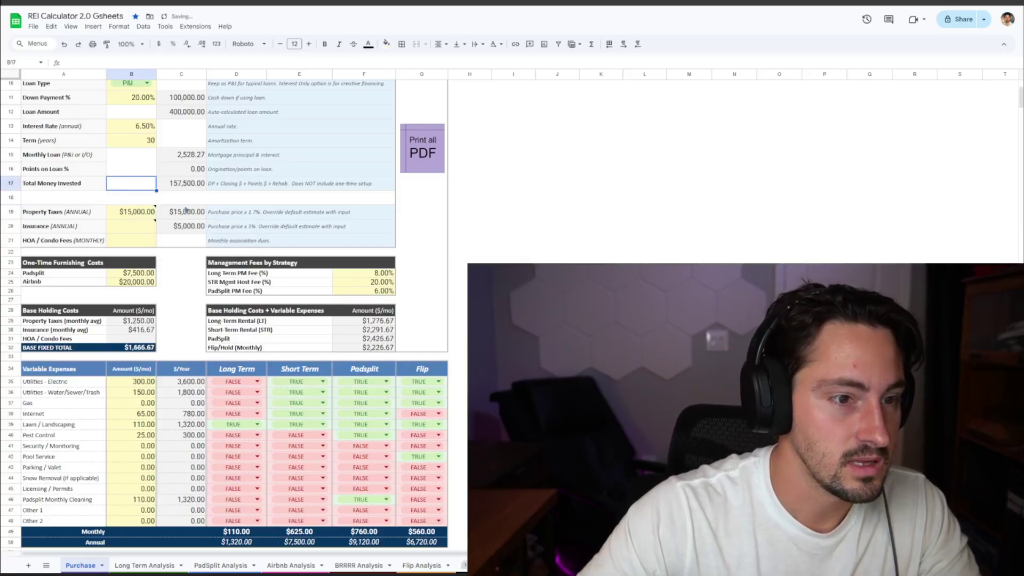
{"action": "left_click", "coordinate": [183, 215]}
Clear the annual Property Taxes override.
{"action": "left_click", "coordinate": [141, 213]}
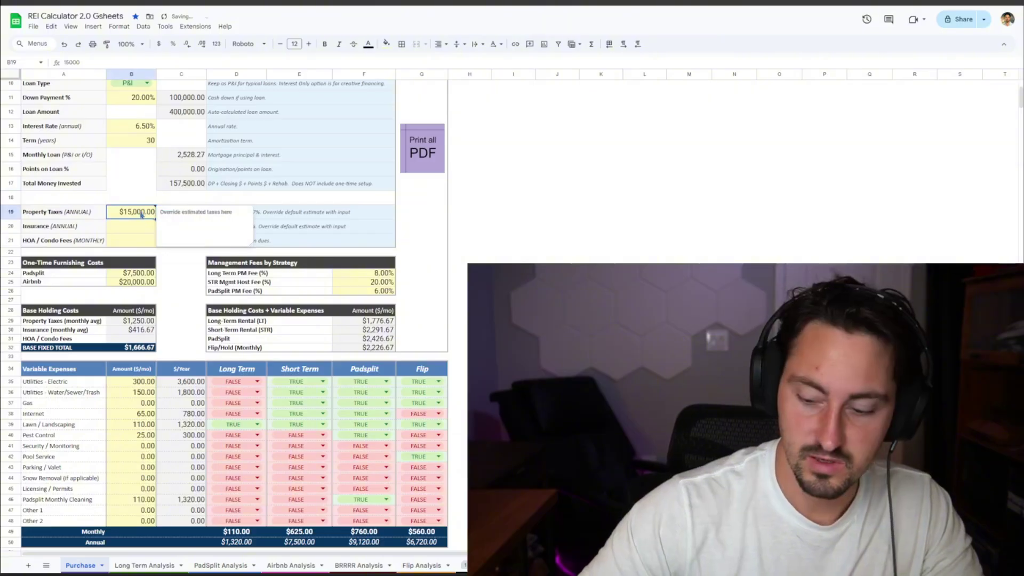
{"action": "key", "text": "Delete"}
{"action": "left_click", "coordinate": [135, 198]}
{"action": "scroll", "coordinate": [387, 306], "scroll_direction": "up", "scroll_amount": 3}
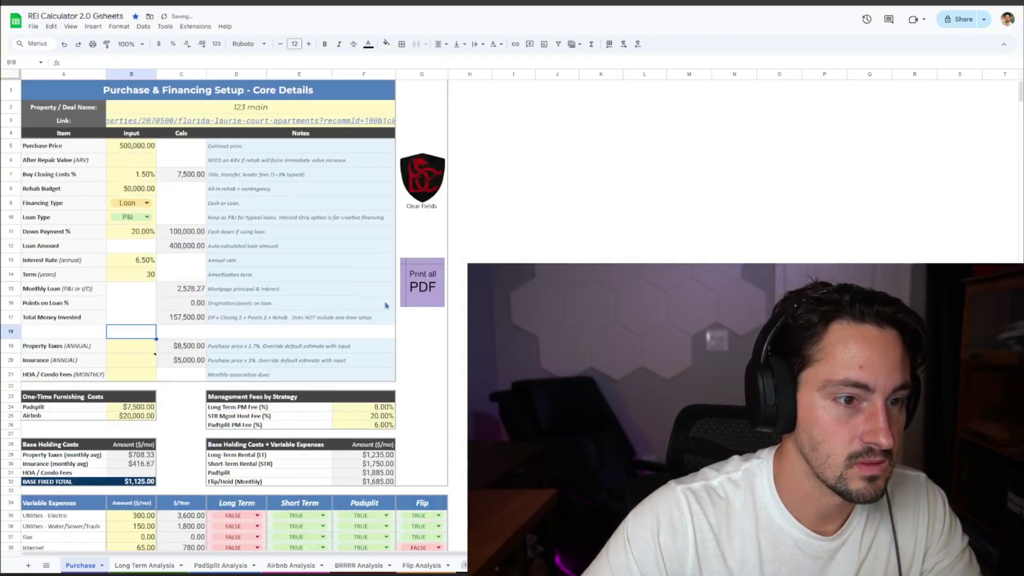
Examine how the default annual Property Taxes and Insurance estimates are derived from the purchase price.
{"action": "left_click", "coordinate": [198, 345]}
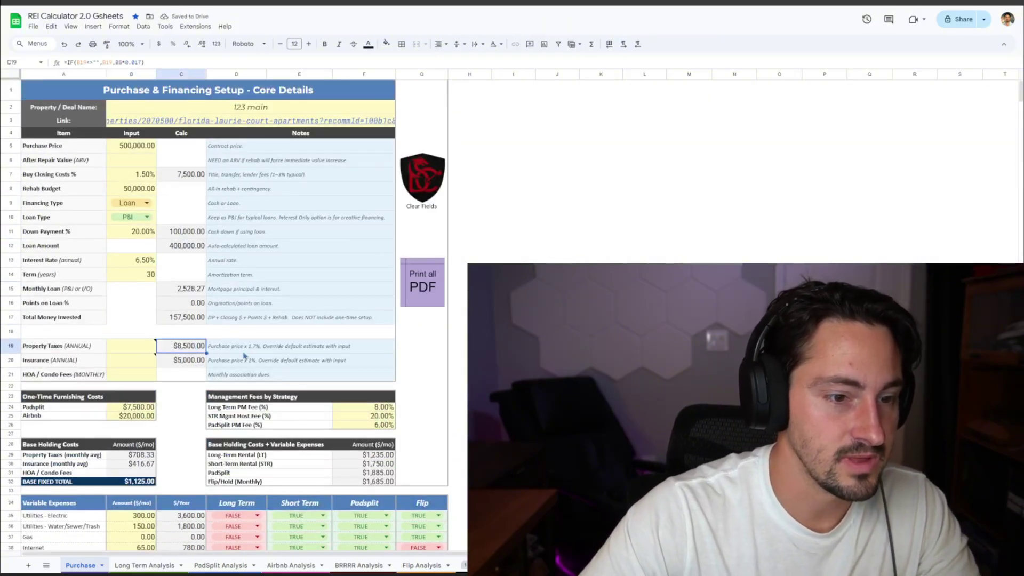
{"action": "left_click", "coordinate": [254, 352]}
{"action": "left_click", "coordinate": [256, 363]}
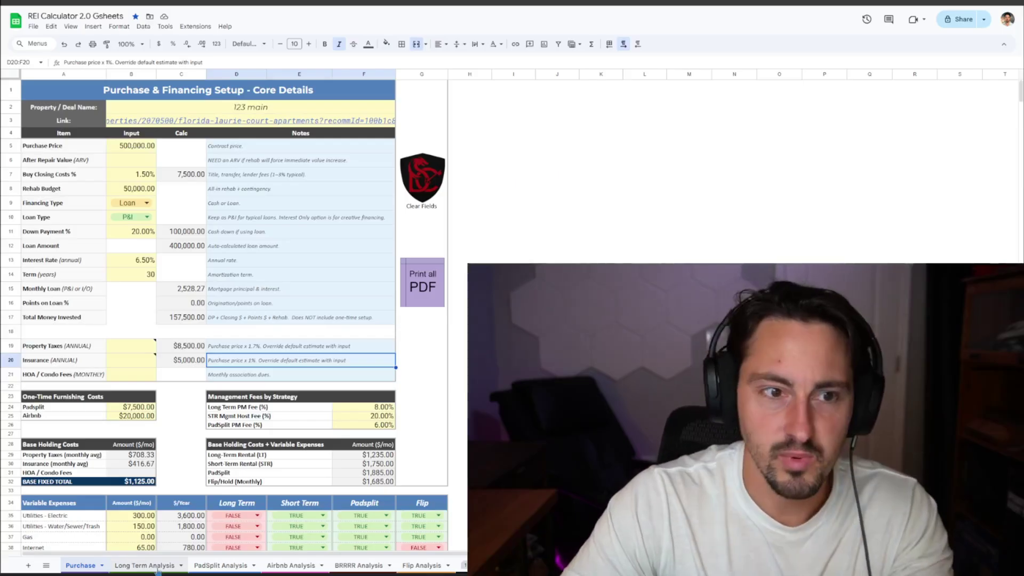
In the Long Term Analysis sheet, set the Gross Monthly Rent to 3800.
{"action": "left_click", "coordinate": [158, 569]}
{"action": "scroll", "coordinate": [214, 292], "scroll_direction": "up", "scroll_amount": 5}
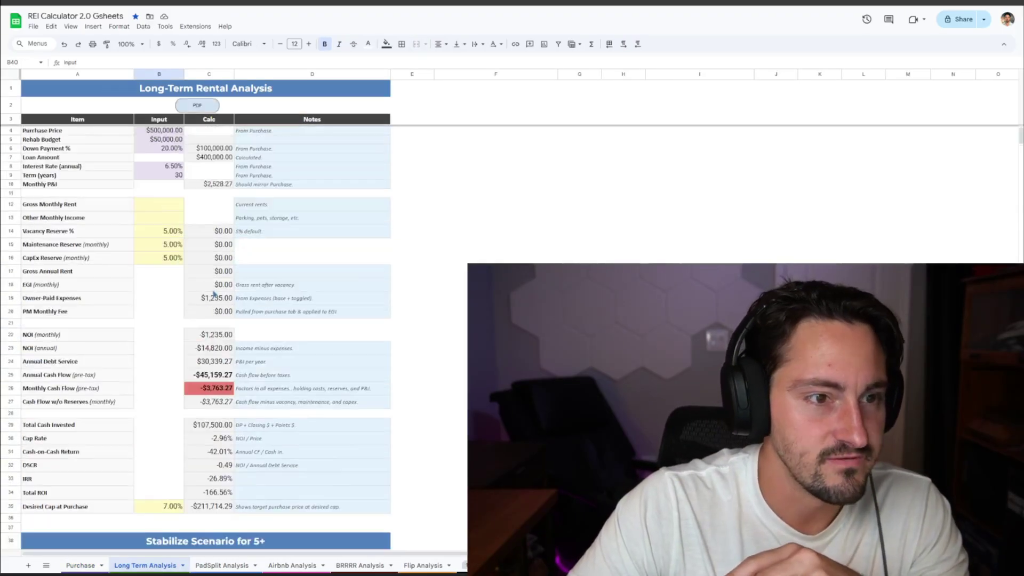
{"action": "left_click", "coordinate": [171, 206]}
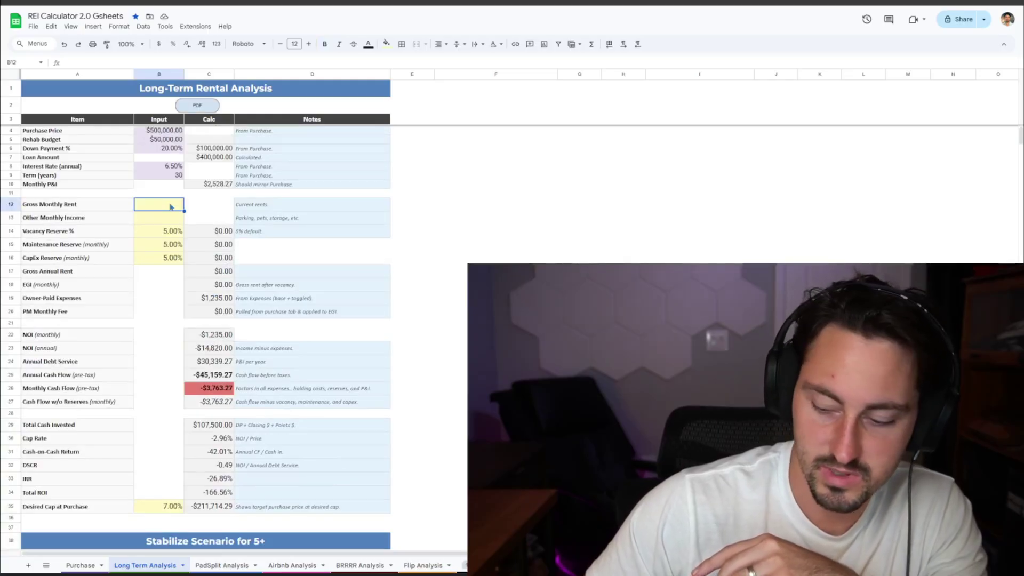
{"action": "type", "text": "3800"}
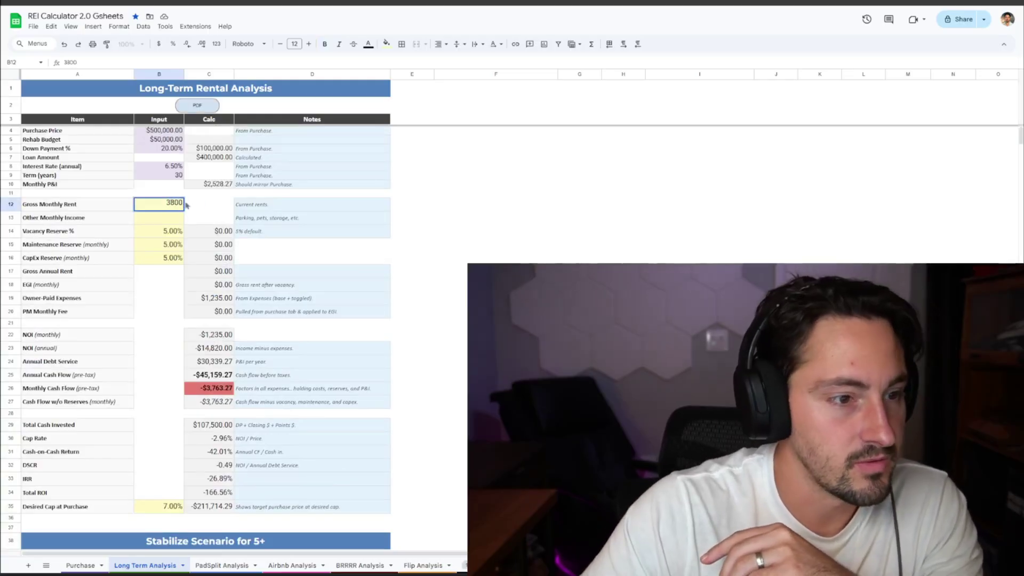
{"action": "left_click", "coordinate": [221, 193]}
Examine the long-term rental's pre-tax Monthly Cash Flow and monthly EGI together with their notes.
{"action": "scroll", "coordinate": [221, 193], "scroll_direction": "down", "scroll_amount": 2}
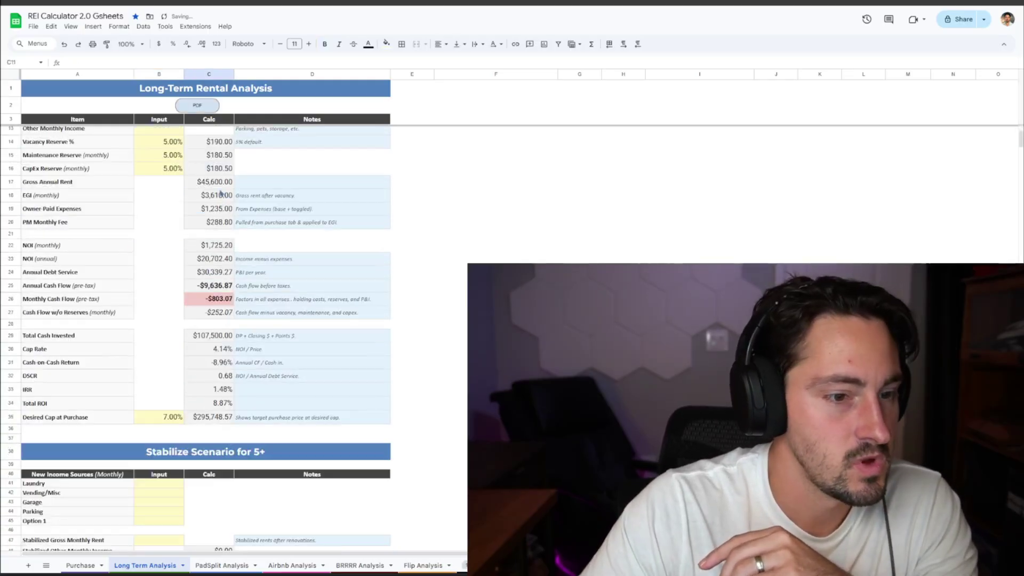
{"action": "left_click", "coordinate": [210, 303]}
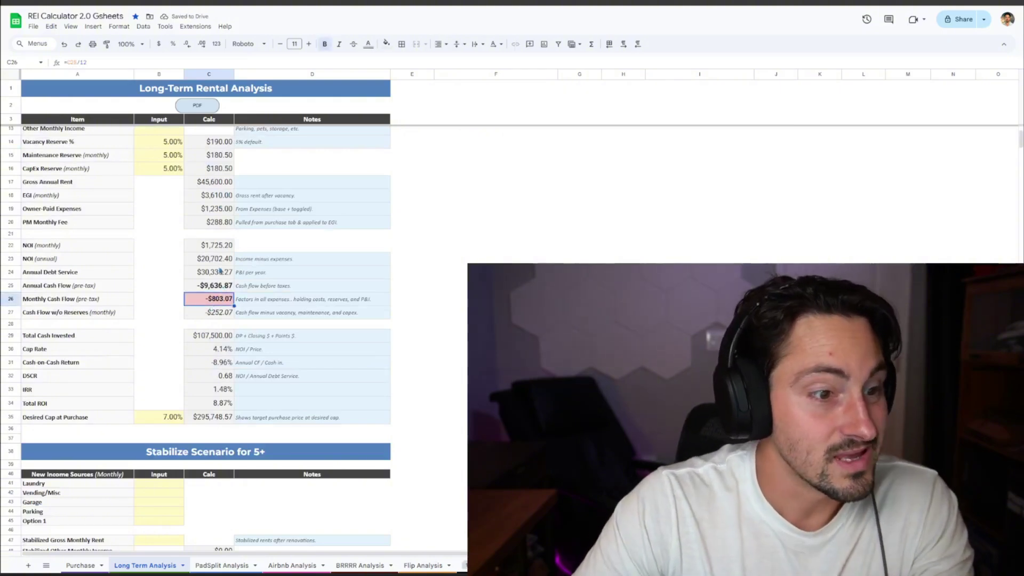
{"action": "left_click", "coordinate": [270, 301]}
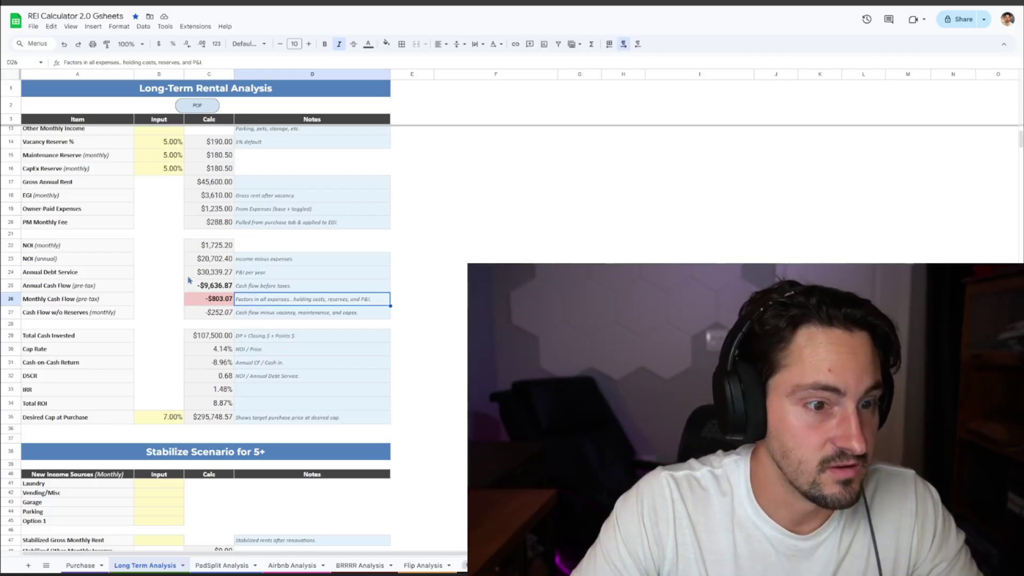
{"action": "scroll", "coordinate": [133, 259], "scroll_direction": "up", "scroll_amount": 2}
{"action": "left_click", "coordinate": [85, 242]}
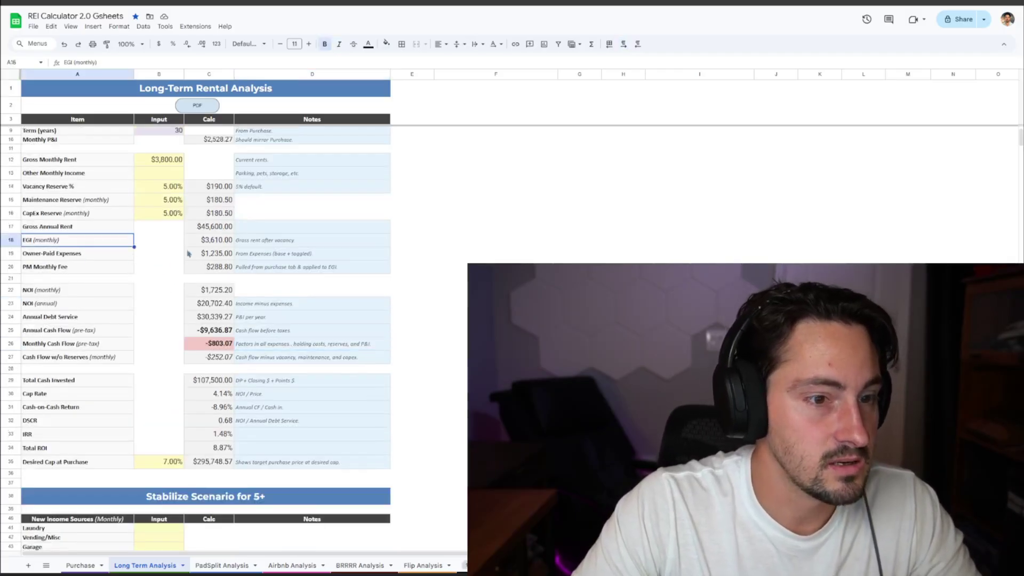
{"action": "left_click", "coordinate": [265, 244]}
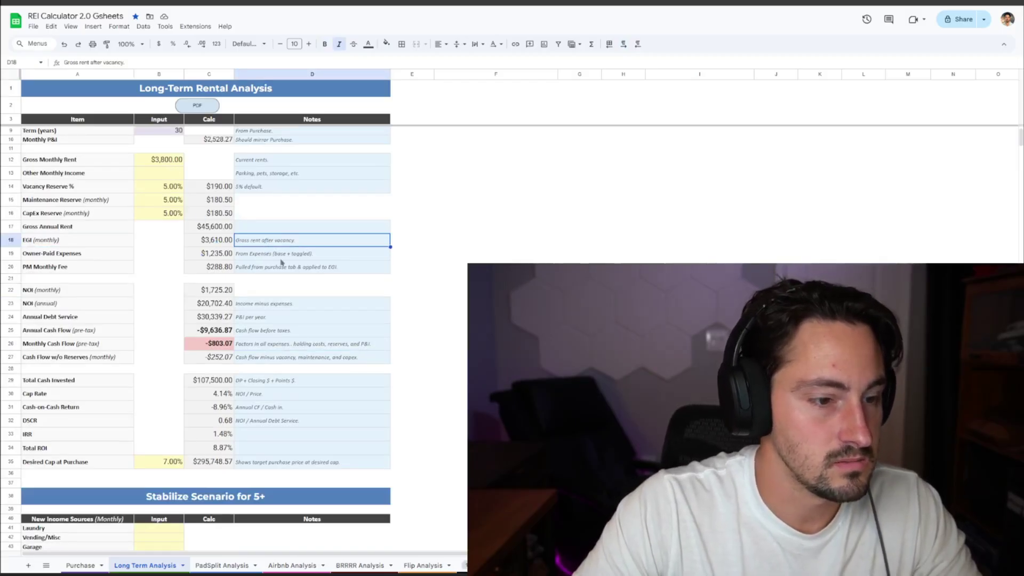
In the Stabilize Scenario for 5+ section, set the Stabilized Gross Monthly Rent to 5000.
{"action": "scroll", "coordinate": [274, 267], "scroll_direction": "down", "scroll_amount": 5}
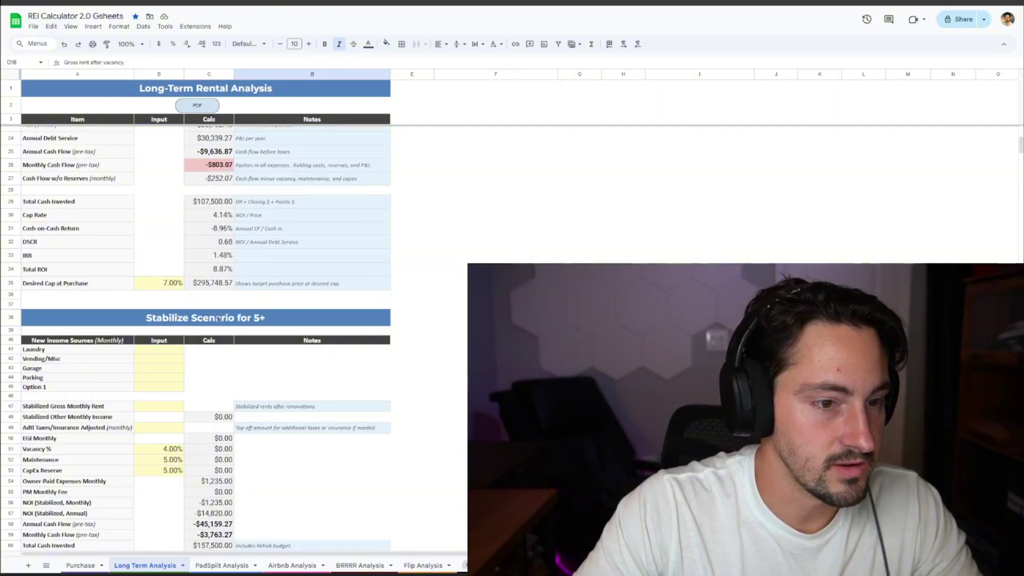
{"action": "scroll", "coordinate": [183, 257], "scroll_direction": "down", "scroll_amount": 4}
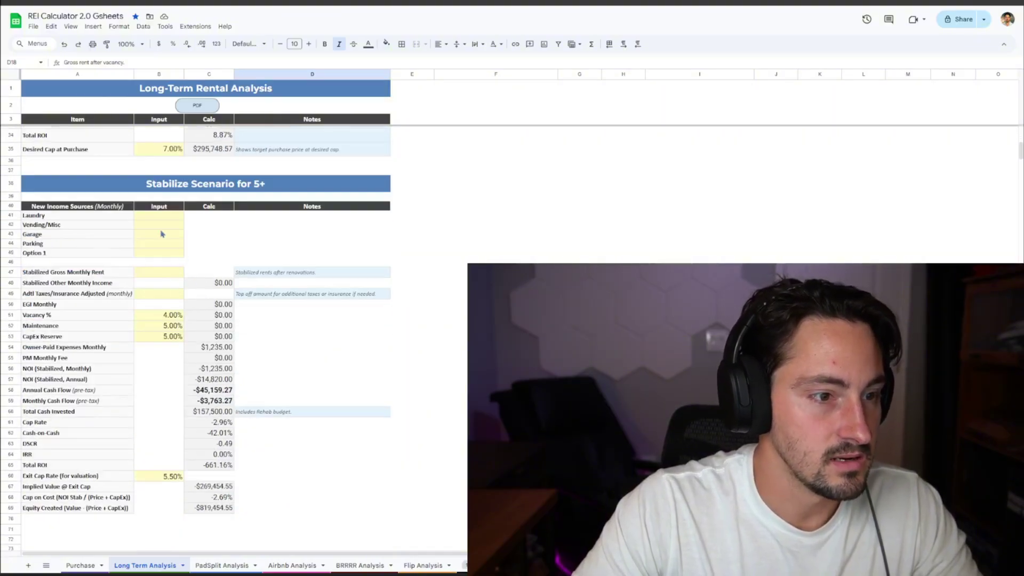
{"action": "left_click", "coordinate": [161, 276]}
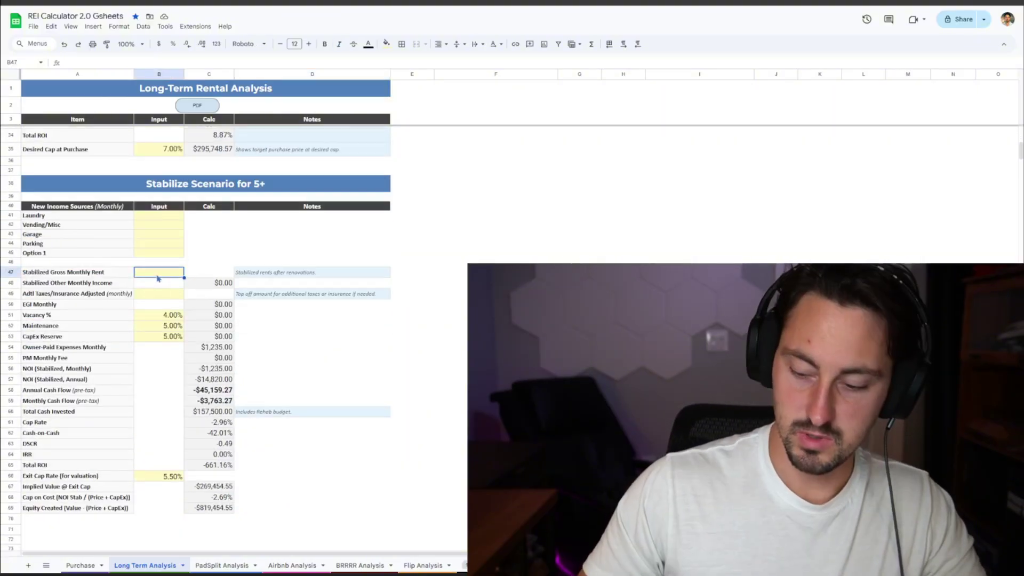
{"action": "type", "text": "5000"}
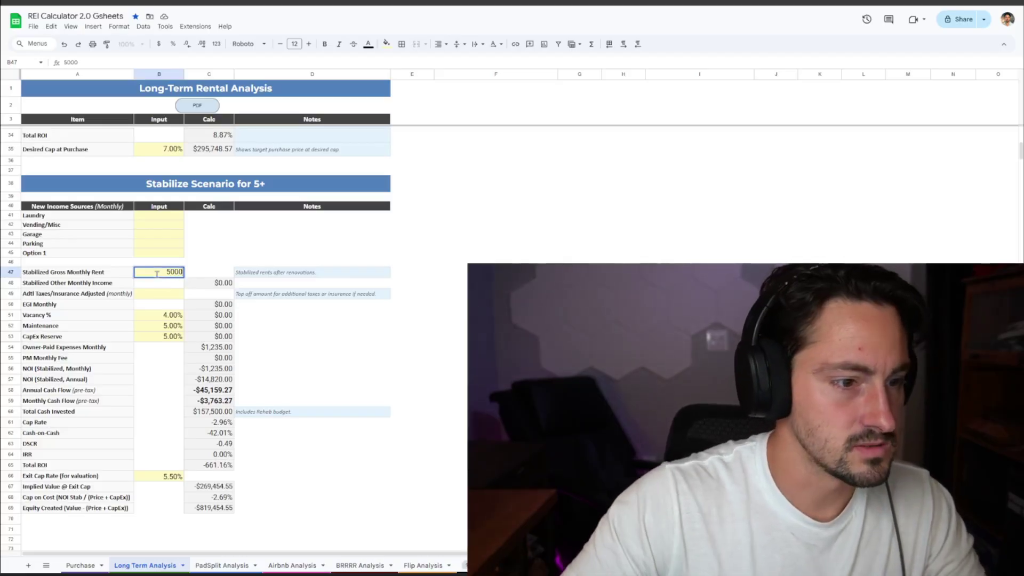
{"action": "left_click", "coordinate": [206, 263]}
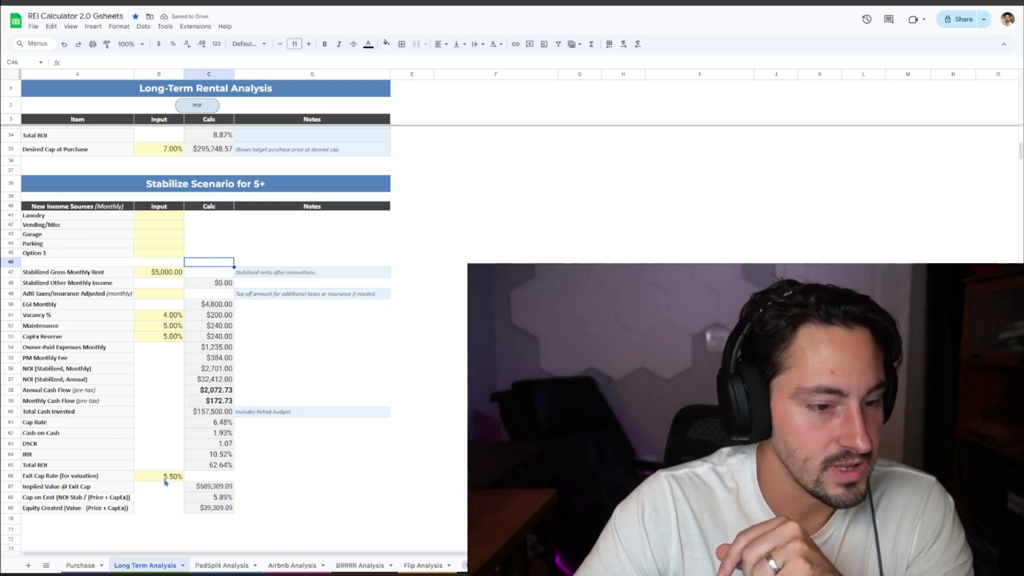
Set the Exit Cap Rate for the stabilized scenario to 5% and compare the Implied Value @ Exit Cap.
{"action": "left_click", "coordinate": [207, 487]}
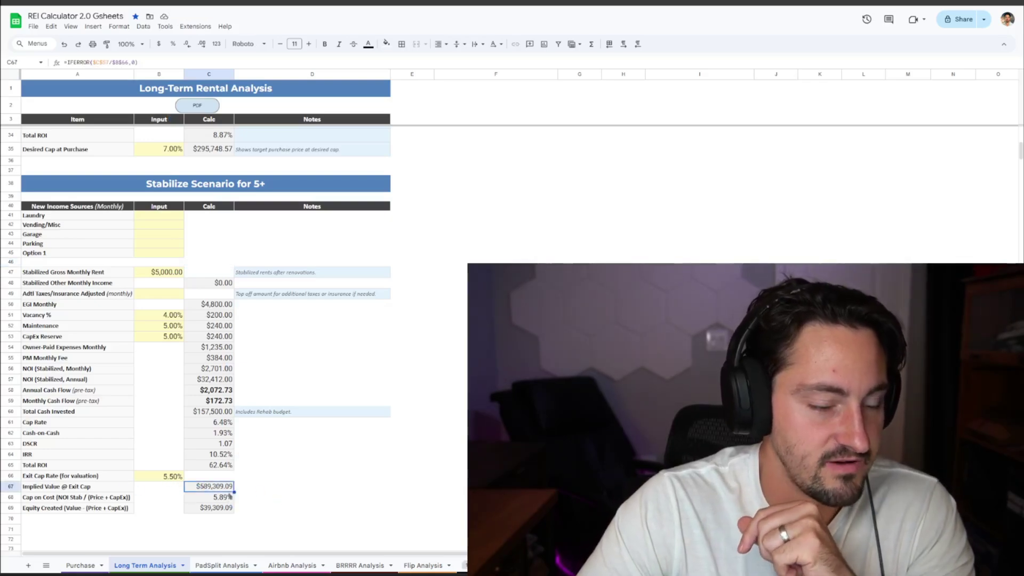
{"action": "left_click", "coordinate": [177, 477]}
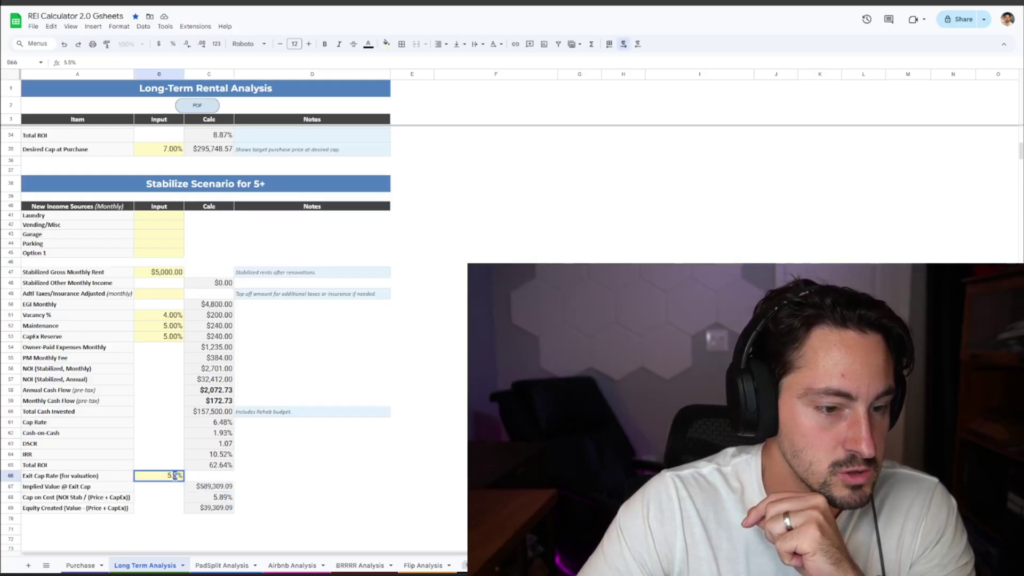
{"action": "double_click", "coordinate": [176, 476]}
{"action": "key", "text": "BackSpace"}
{"action": "key", "text": "BackSpace"}
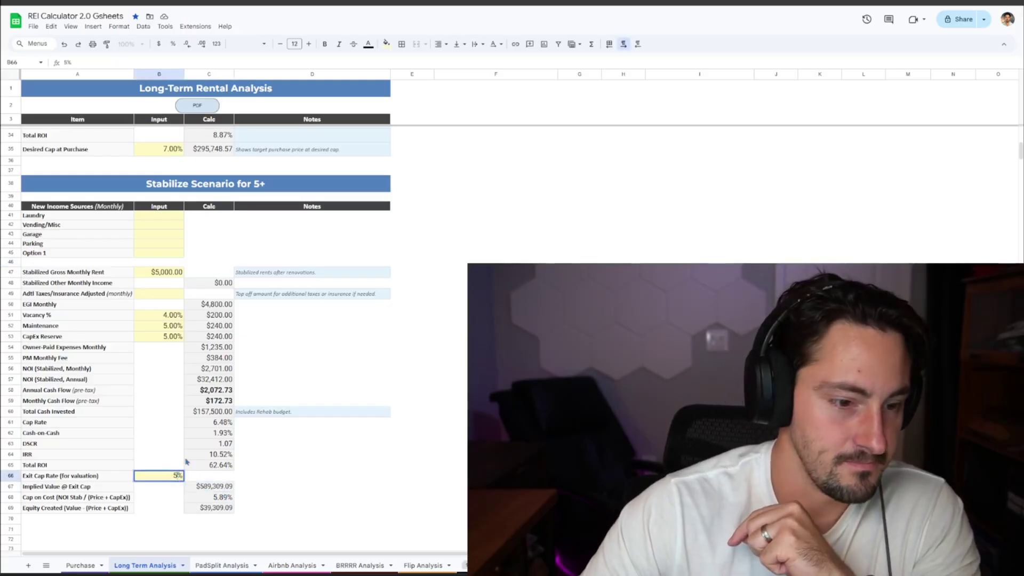
{"action": "left_click", "coordinate": [275, 478]}
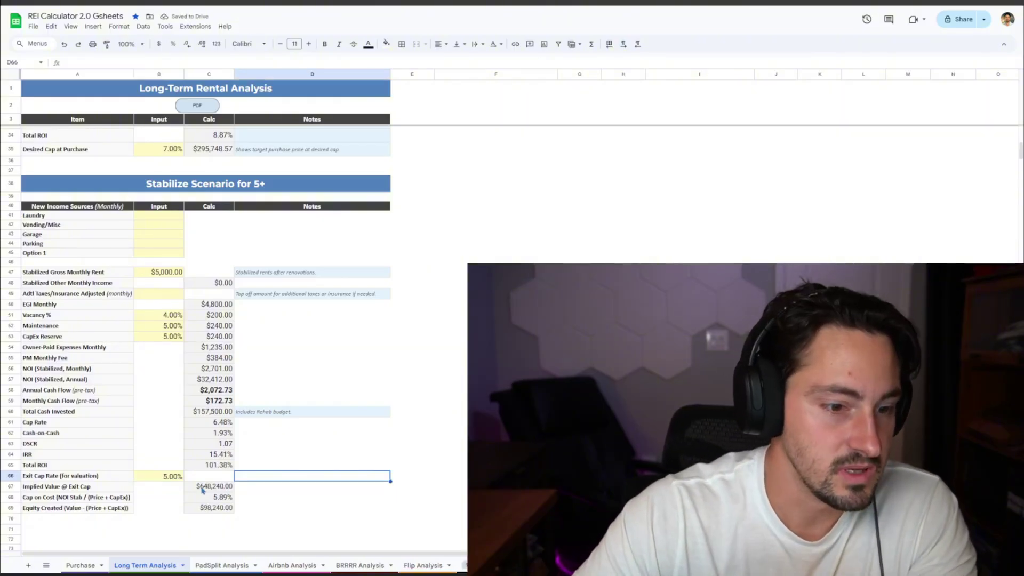
{"action": "left_click", "coordinate": [203, 489]}
{"action": "left_click", "coordinate": [276, 464]}
In the PadSplit Analysis sheet, set the Number of Rentable Rooms to 10.
{"action": "scroll", "coordinate": [312, 510], "scroll_direction": "up", "scroll_amount": 3}
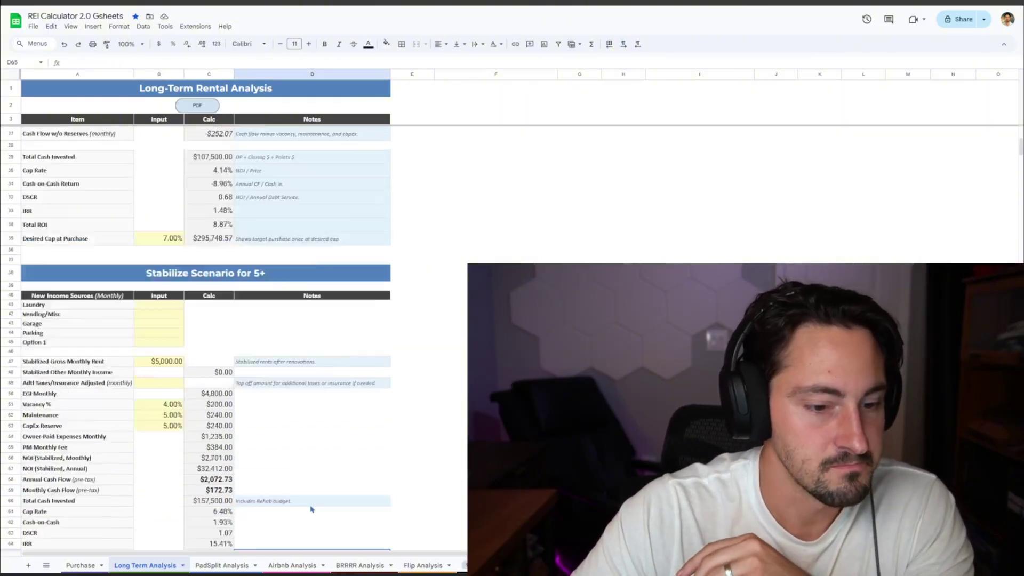
{"action": "scroll", "coordinate": [312, 509], "scroll_direction": "up", "scroll_amount": 5}
{"action": "left_click", "coordinate": [221, 566]}
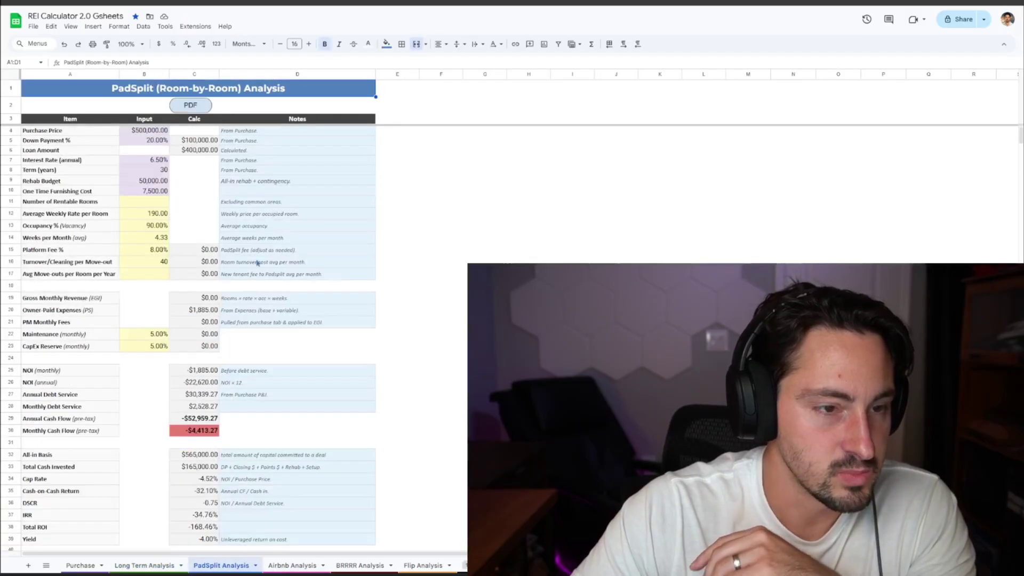
{"action": "left_click", "coordinate": [160, 205]}
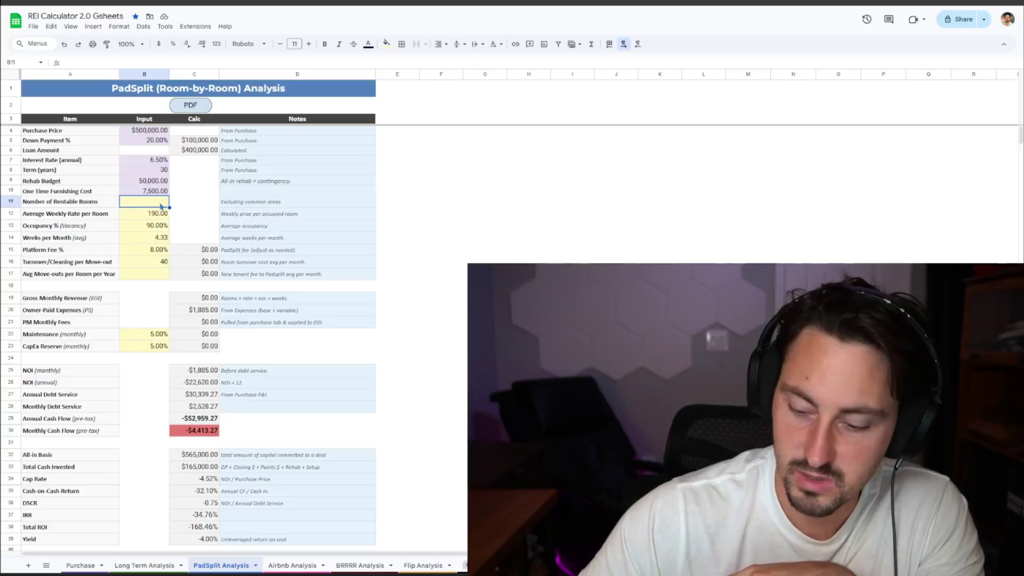
{"action": "type", "text": "10"}
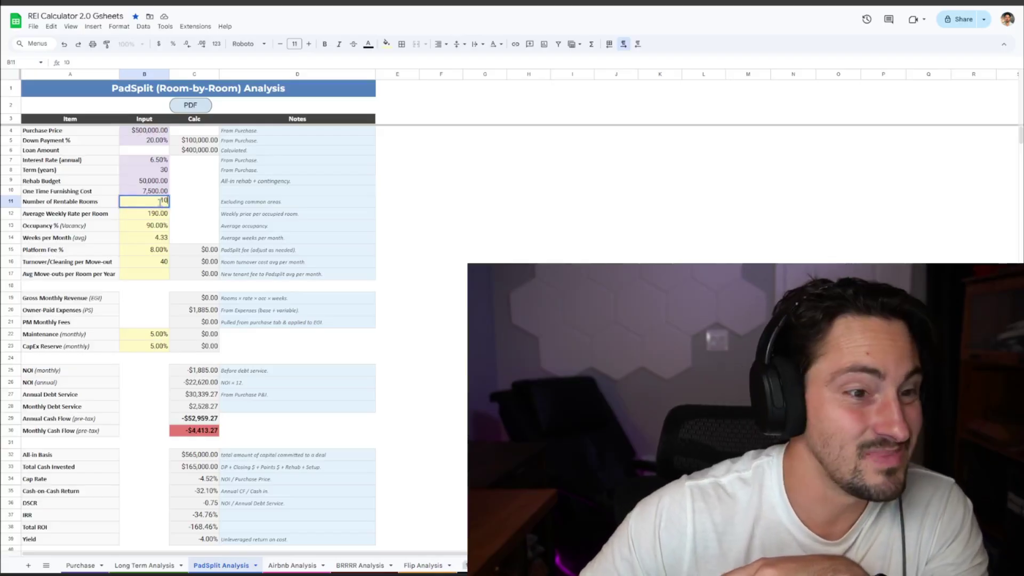
{"action": "left_click", "coordinate": [163, 276]}
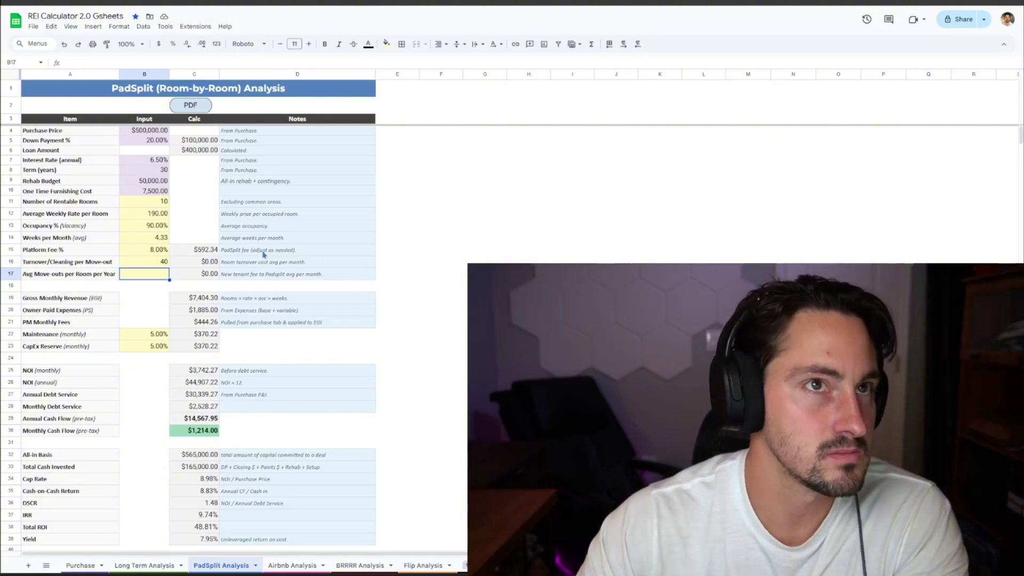
Set the Avg Move-outs per Room per Year to 10 and check the pre-tax Monthly Cash Flow.
{"action": "type", "text": "10"}
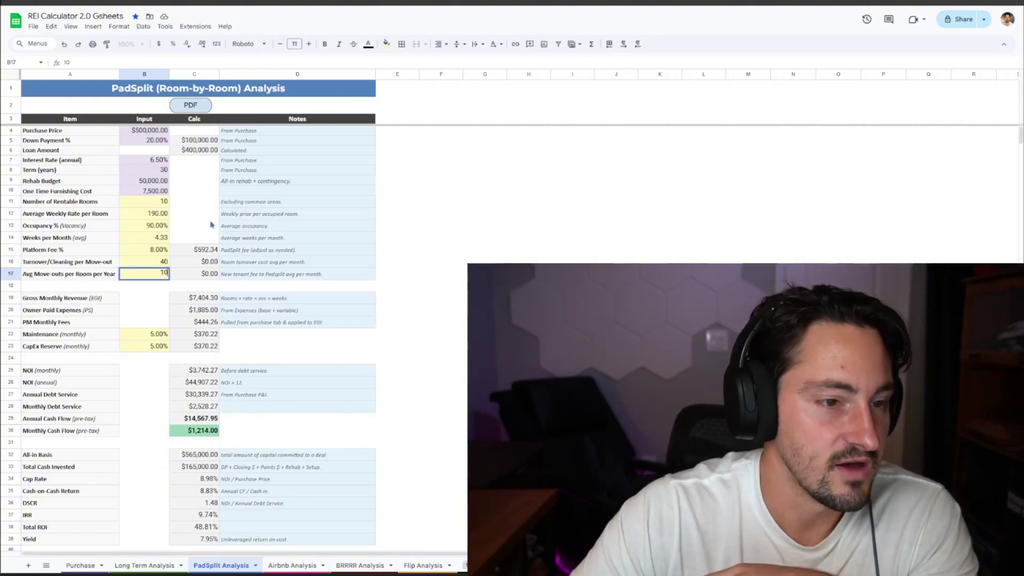
{"action": "left_click", "coordinate": [211, 221]}
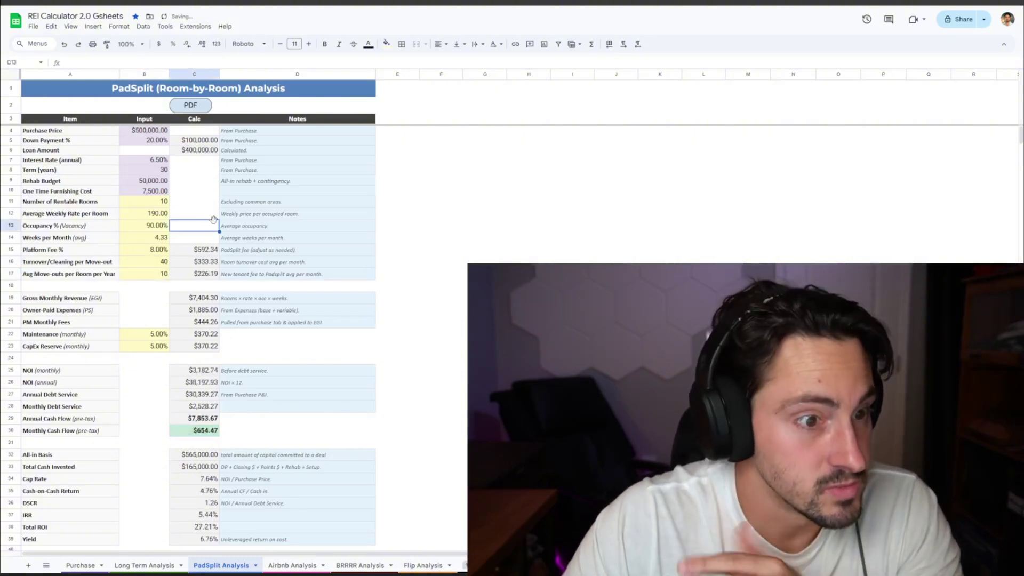
{"action": "scroll", "coordinate": [260, 331], "scroll_direction": "down", "scroll_amount": 1}
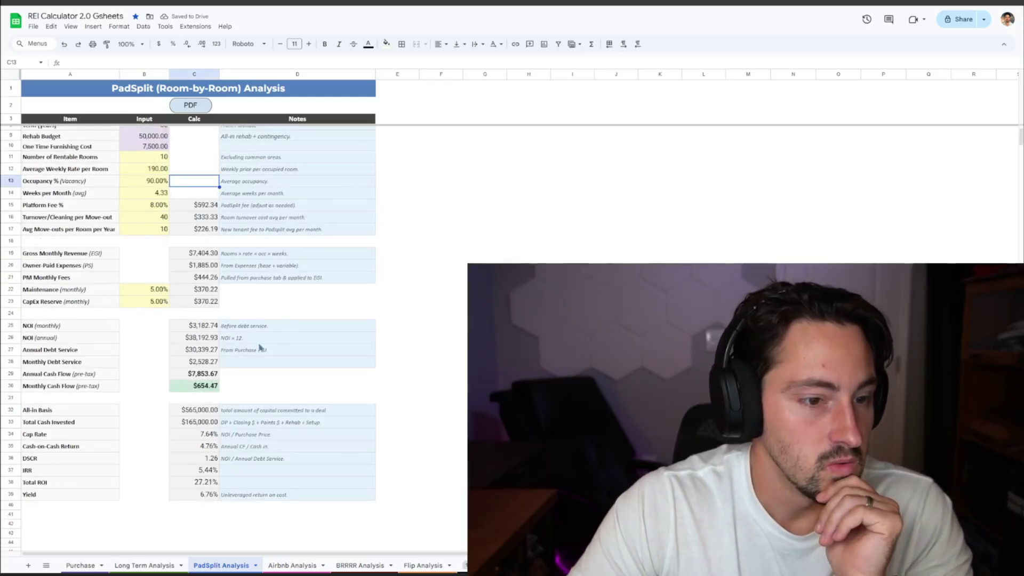
{"action": "left_click", "coordinate": [212, 385]}
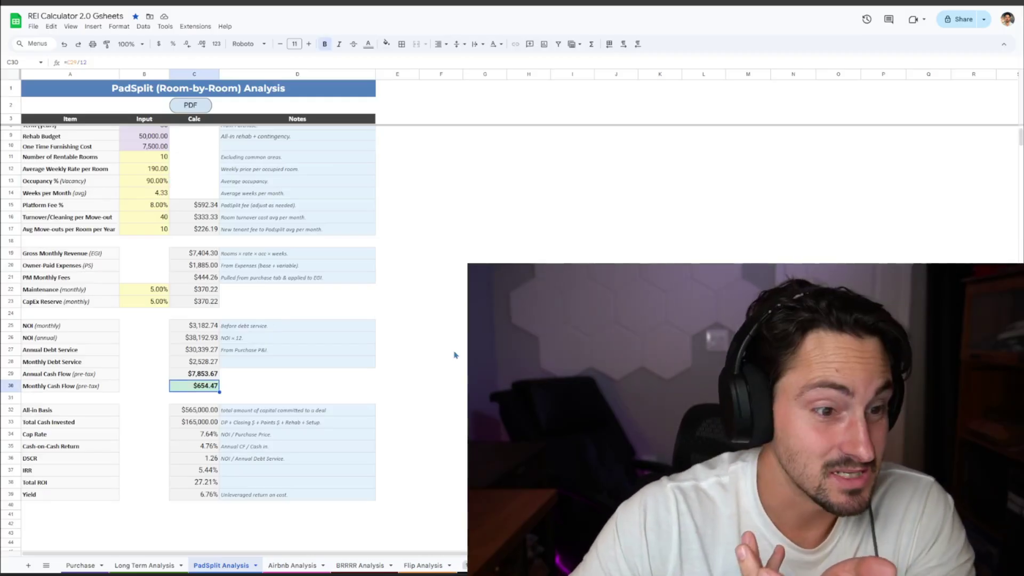
Examine the PadSplit NOI, debt service, All-in Basis and Total Cash Invested, including the note on what makes up the cash invested.
{"action": "left_click", "coordinate": [206, 327]}
{"action": "left_click", "coordinate": [206, 338]}
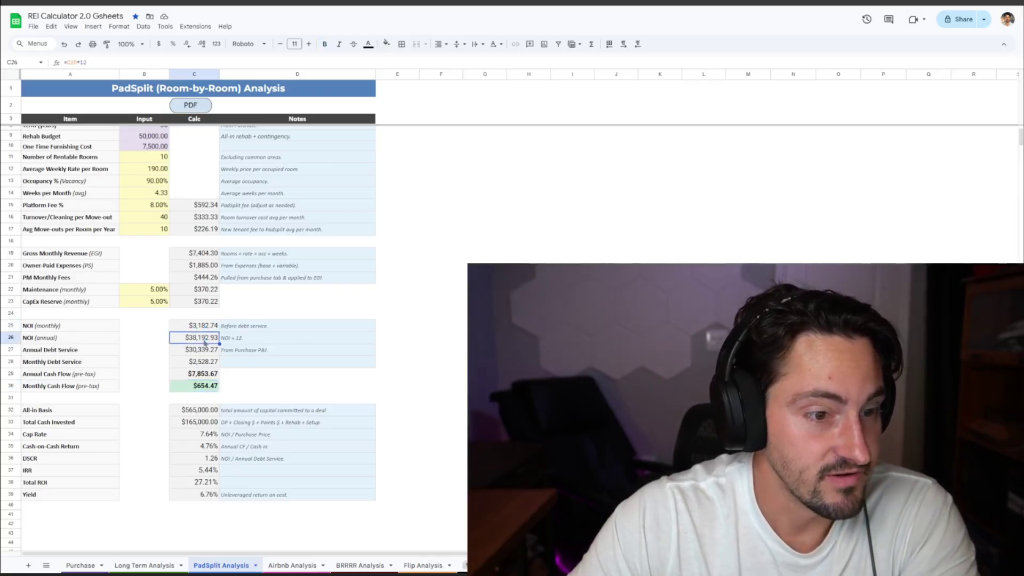
{"action": "left_click", "coordinate": [206, 352]}
{"action": "left_click", "coordinate": [205, 363]}
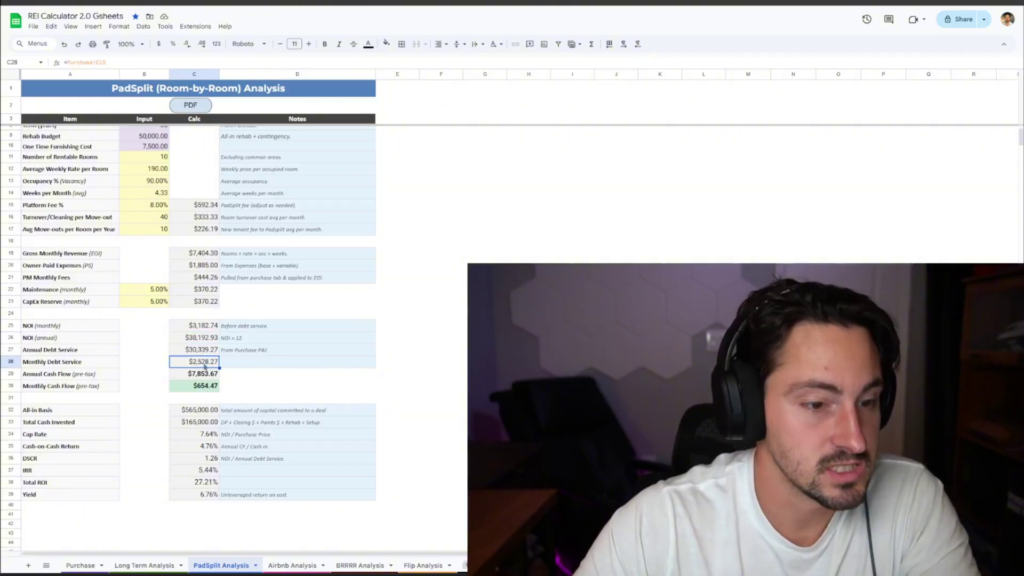
{"action": "left_click", "coordinate": [198, 423]}
{"action": "left_click", "coordinate": [201, 411]}
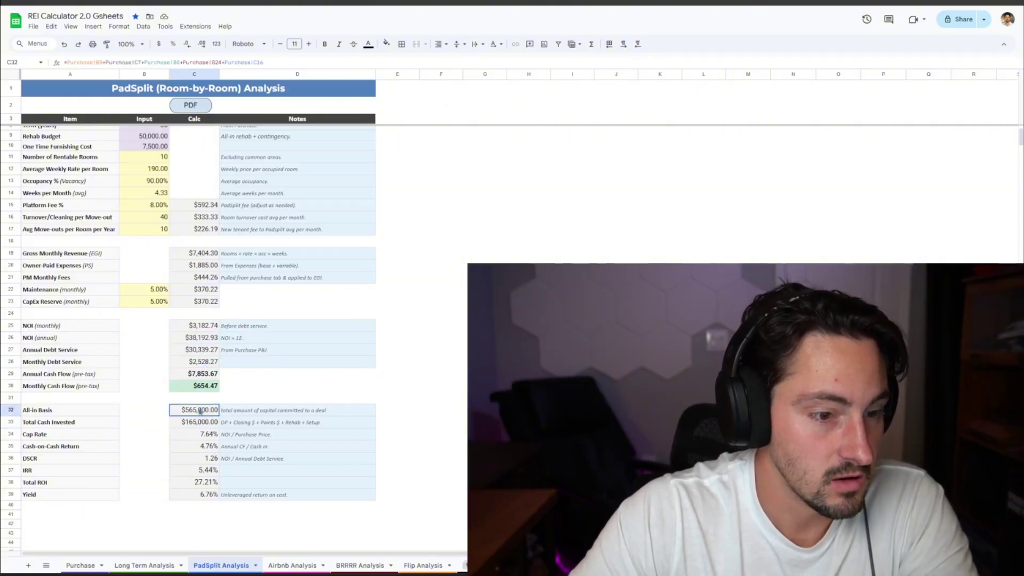
{"action": "left_click", "coordinate": [205, 422]}
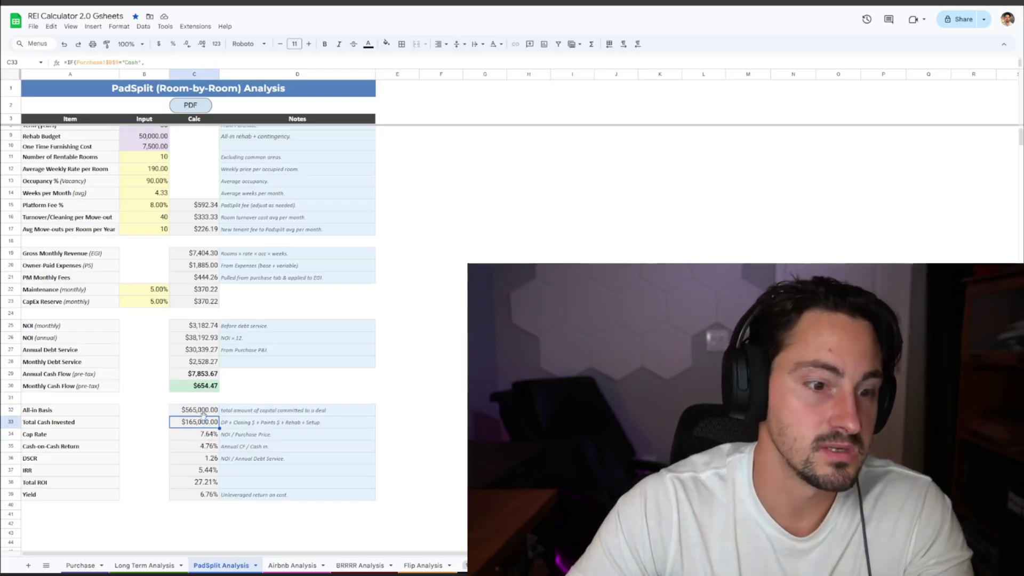
{"action": "left_click", "coordinate": [242, 423]}
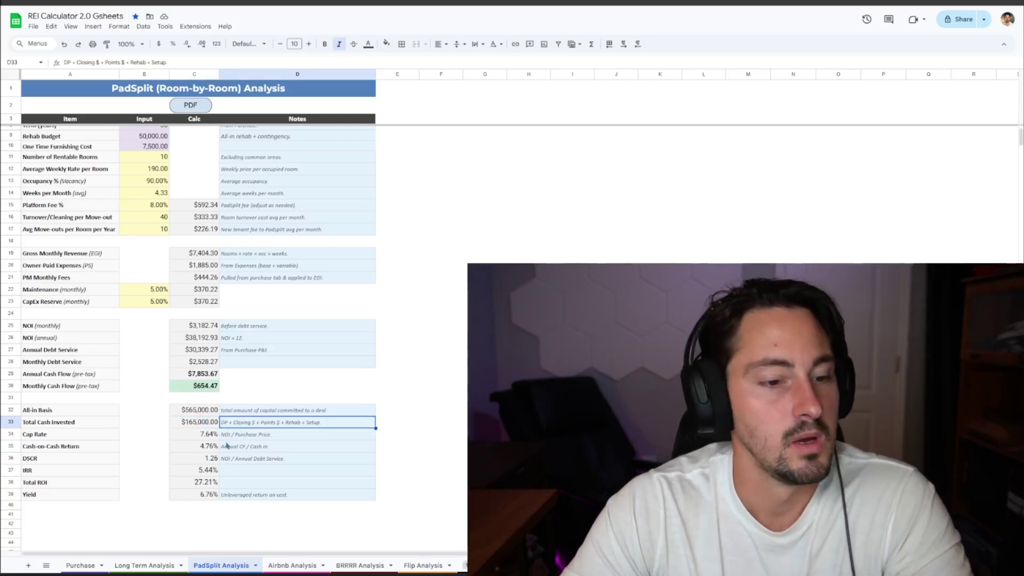
Review the PadSplit Cap Rate, Cash-on-Cash Return, DSCR, IRR and Total ROI, and compare them with the Master Summary and IRR Growth Analysis.
{"action": "left_click", "coordinate": [209, 435]}
{"action": "left_click", "coordinate": [209, 448]}
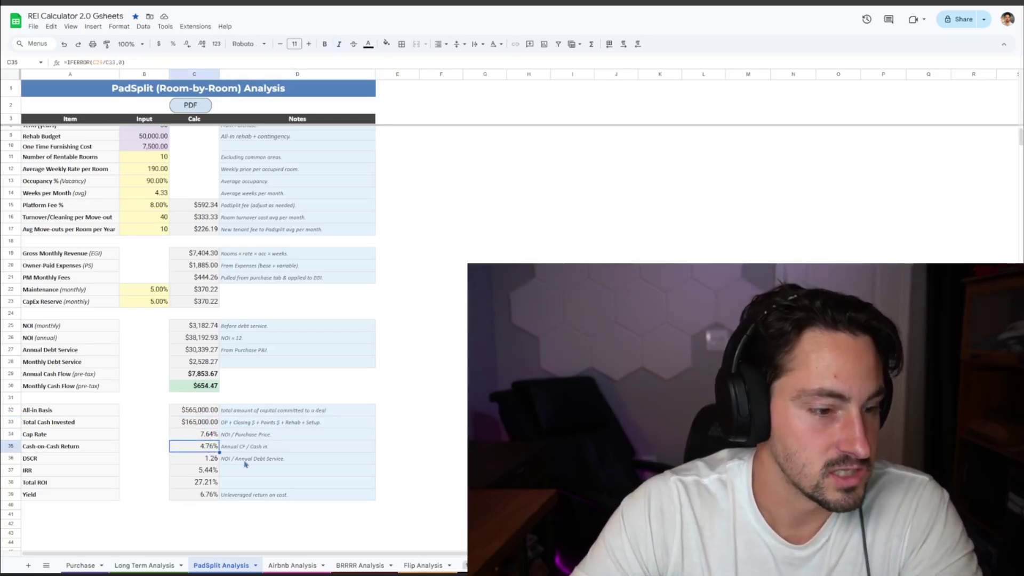
{"action": "left_click", "coordinate": [207, 460]}
{"action": "left_click", "coordinate": [205, 471]}
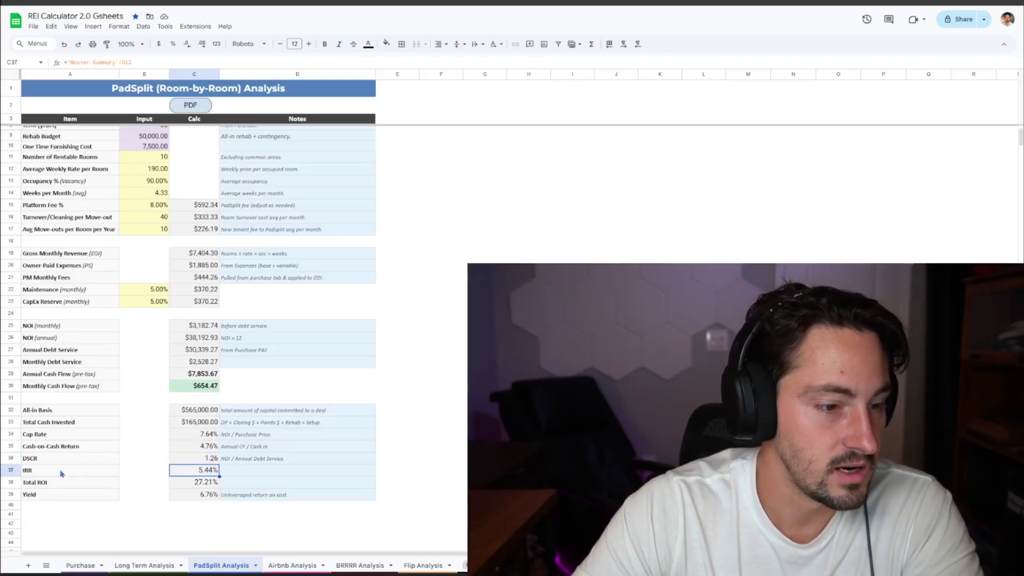
{"action": "left_click_drag", "start_coordinate": [61, 473], "coordinate": [193, 484]}
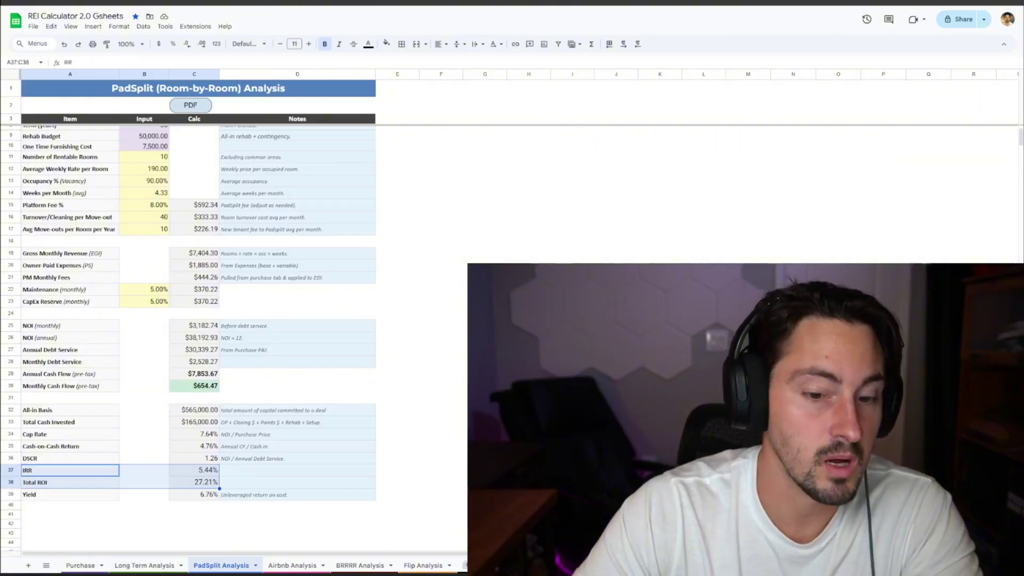
{"action": "left_click", "coordinate": [480, 565]}
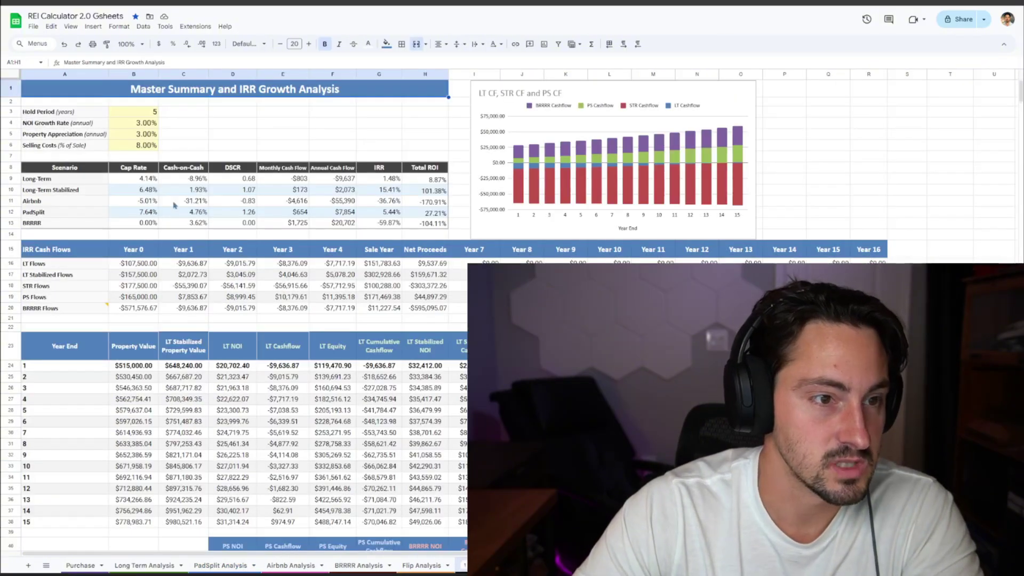
In the Airbnb Analysis sheet, try an Average Daily Rate of 325 and replace it with 420.
{"action": "left_click", "coordinate": [305, 569]}
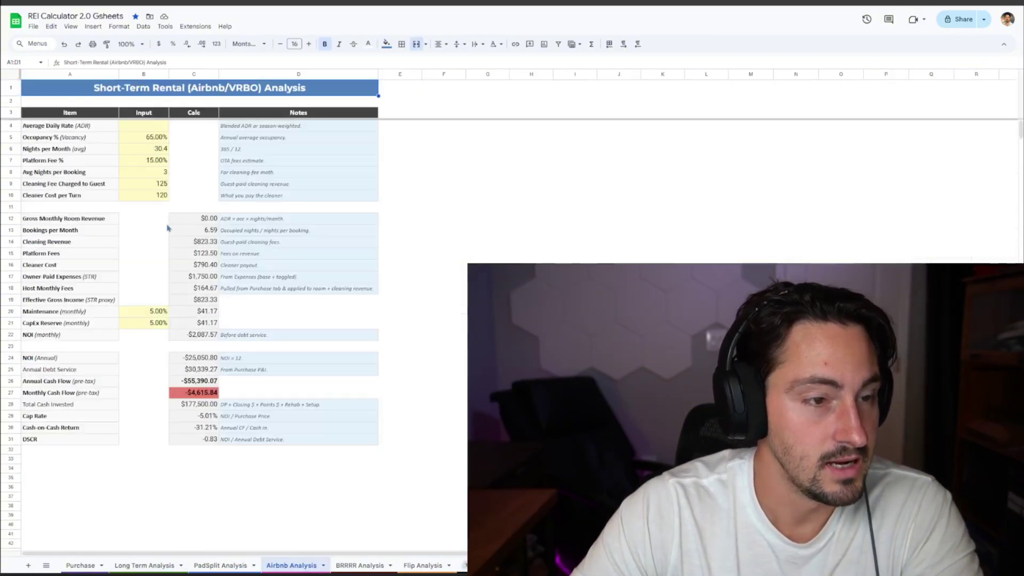
{"action": "left_click", "coordinate": [149, 127]}
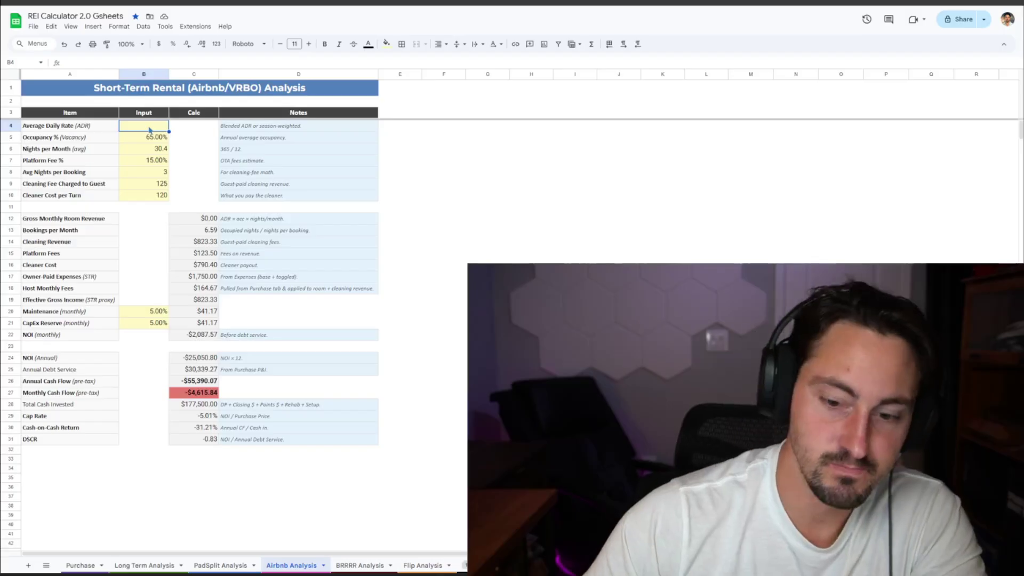
{"action": "type", "text": "325"}
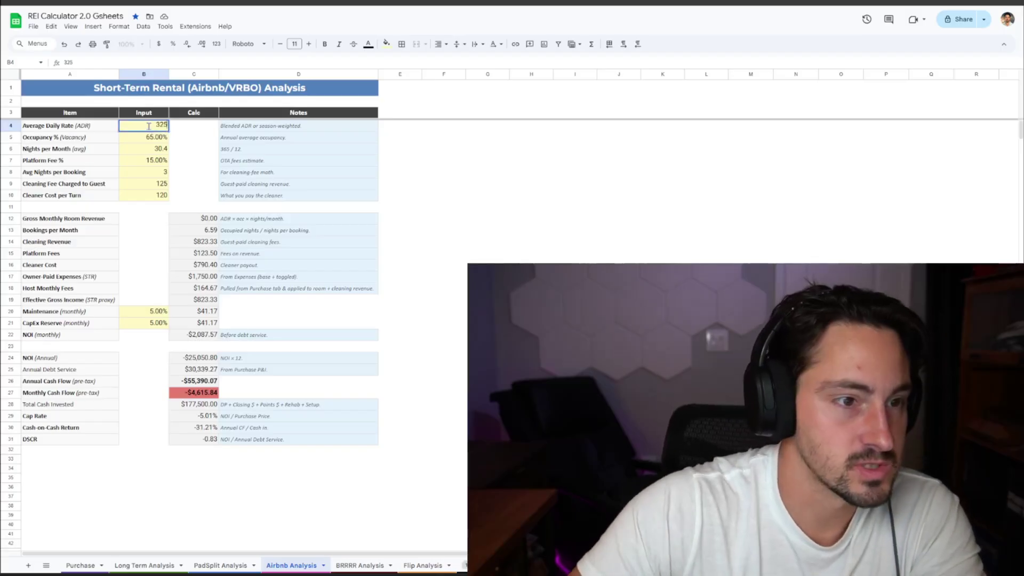
{"action": "key", "text": "Tab"}
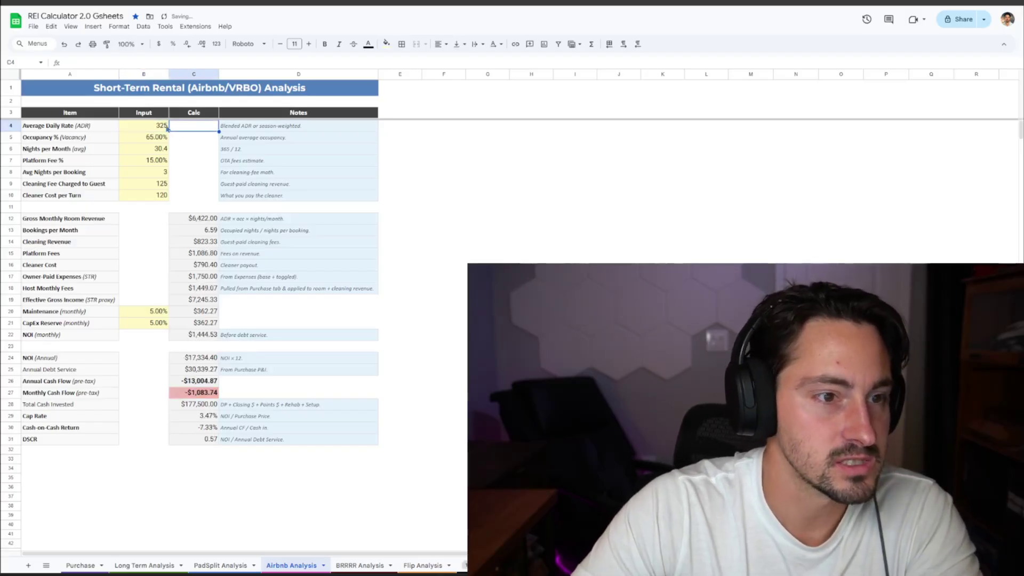
{"action": "key", "text": "Left"}
{"action": "type", "text": "4"}
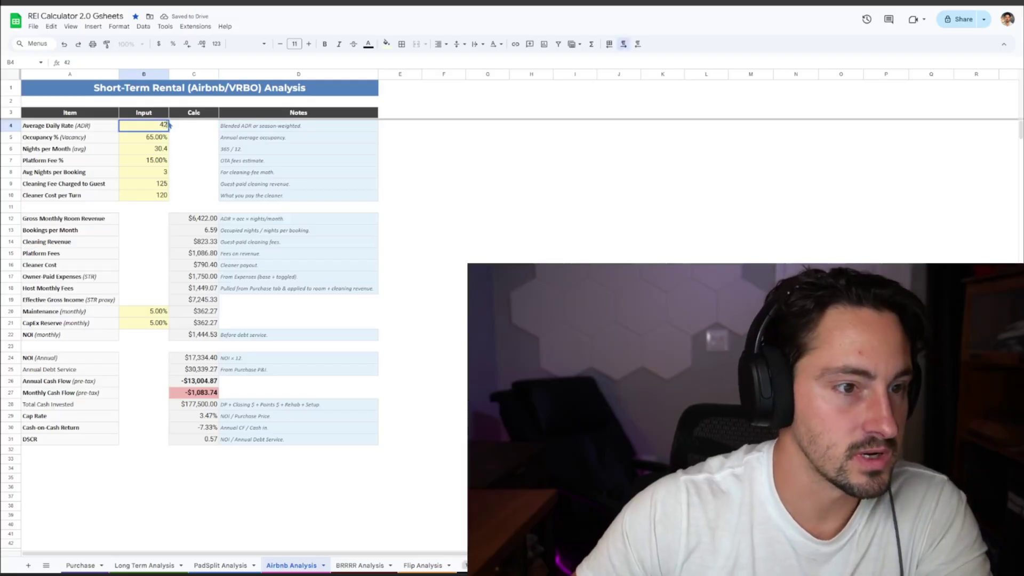
{"action": "left_click", "coordinate": [192, 138]}
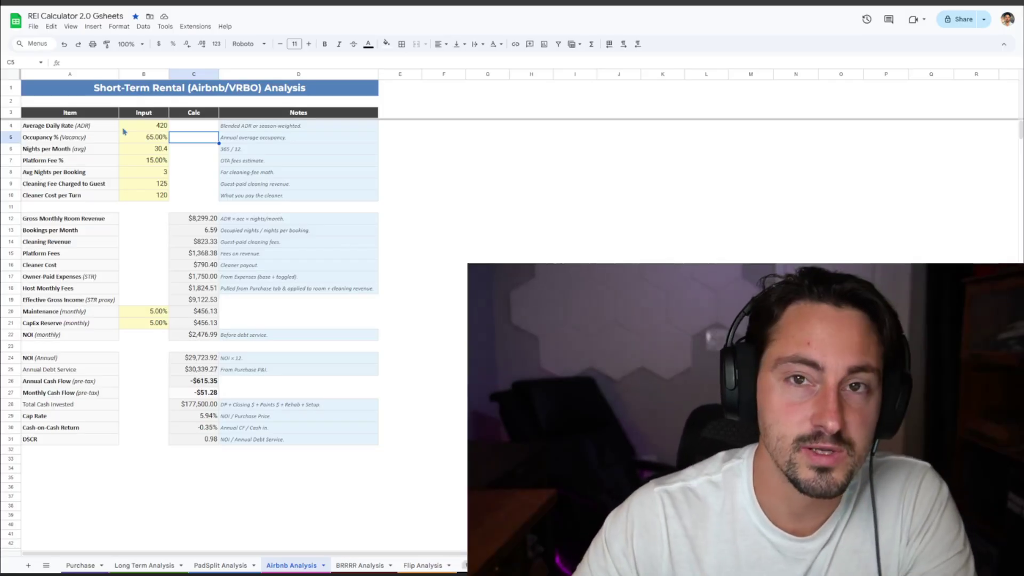
Examine the Airbnb Monthly Cash Flow, the Maintenance percentage and the calculated results from room revenue to Cash-on-Cash Return, and consult the Purchase sheet.
{"action": "left_click", "coordinate": [216, 393]}
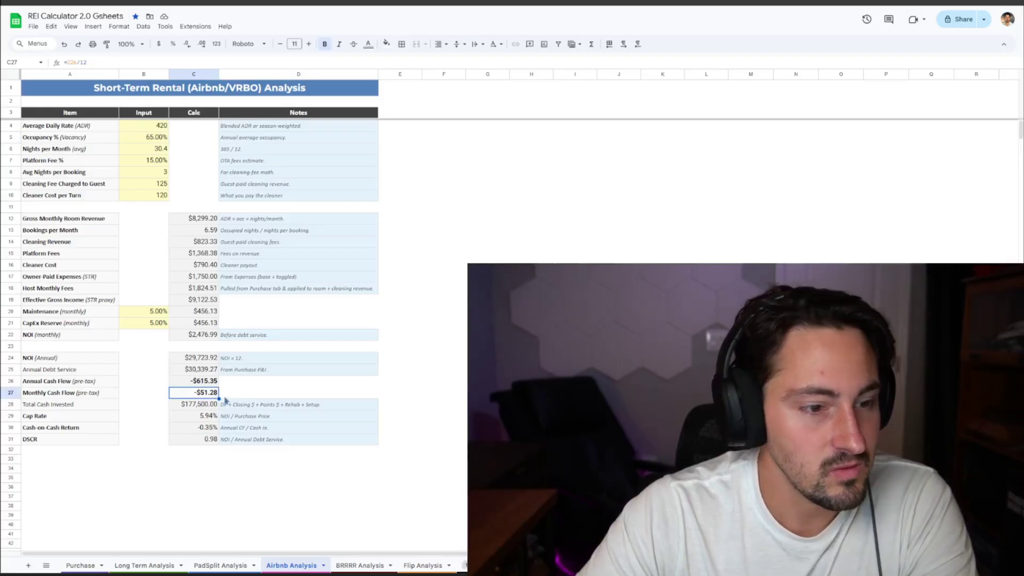
{"action": "left_click", "coordinate": [230, 397]}
{"action": "left_click", "coordinate": [214, 396]}
{"action": "left_click", "coordinate": [241, 394]}
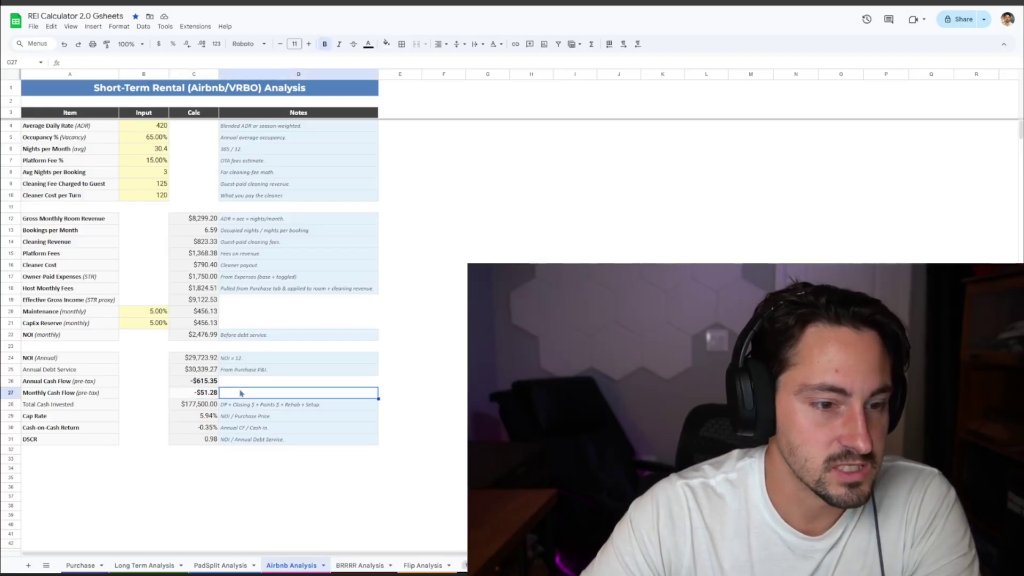
{"action": "left_click", "coordinate": [213, 392]}
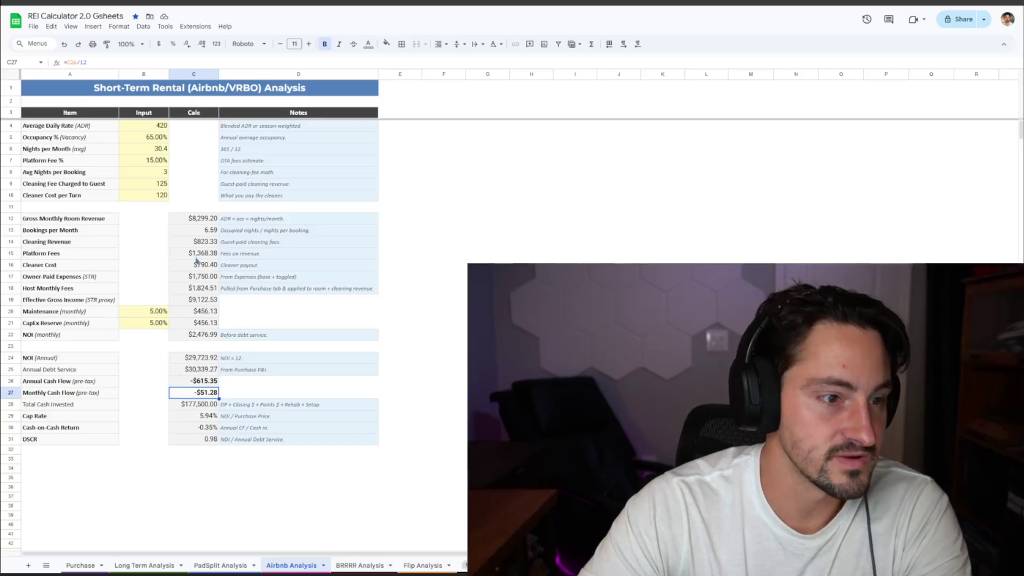
{"action": "left_click", "coordinate": [154, 313]}
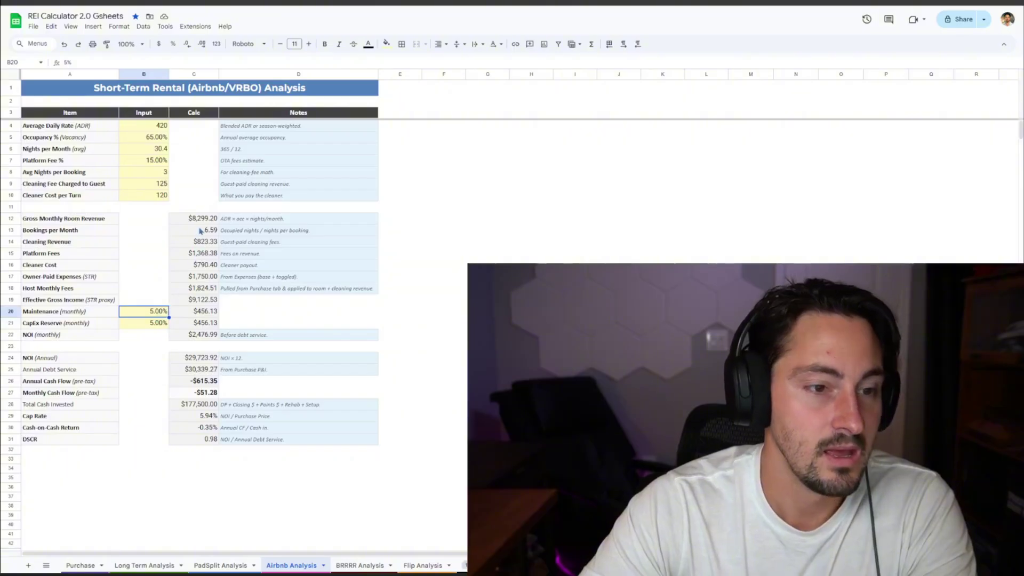
{"action": "left_click_drag", "start_coordinate": [200, 219], "coordinate": [196, 427]}
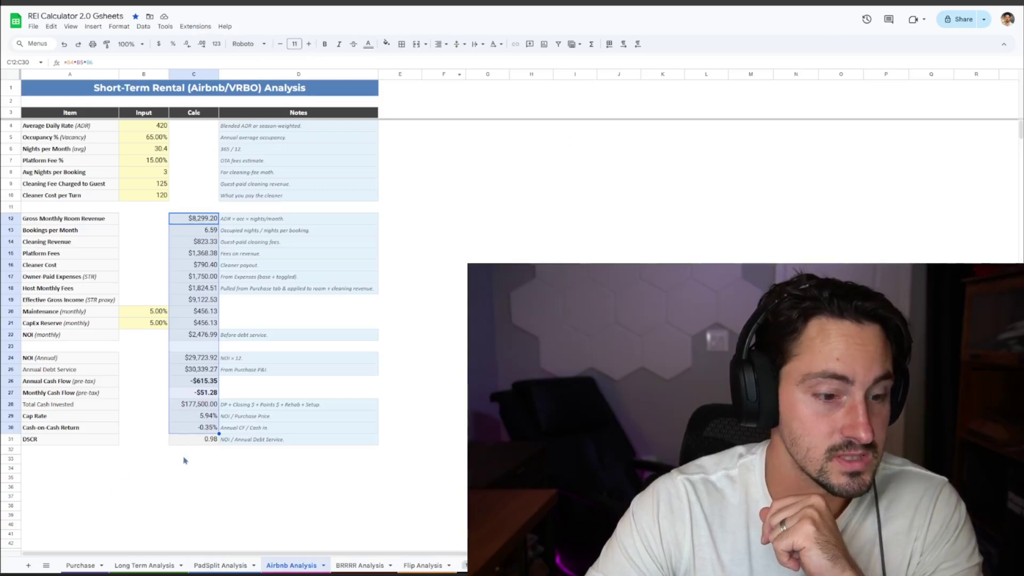
{"action": "left_click", "coordinate": [87, 567]}
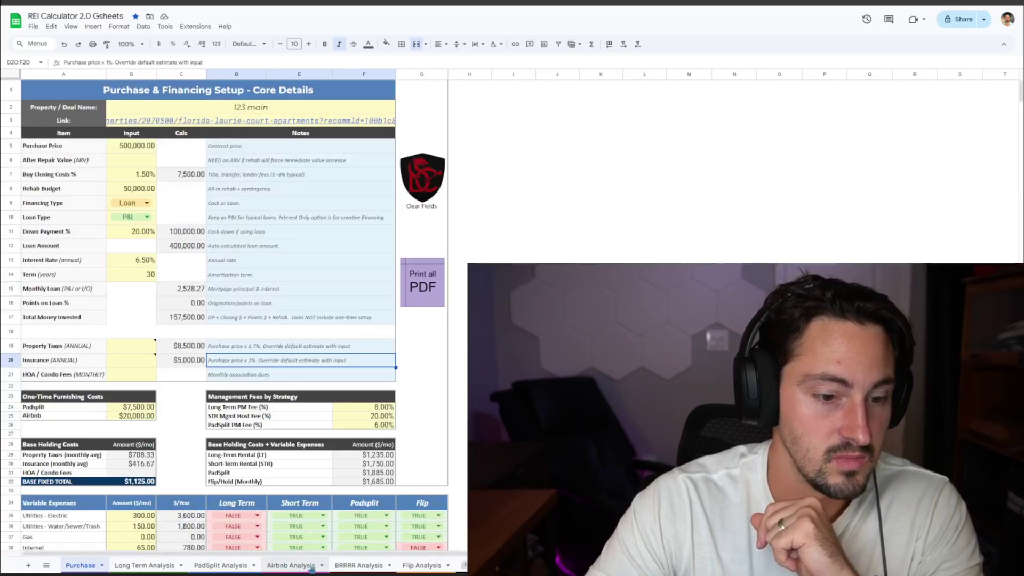
In the BRRRR Analysis sheet, try STR as the Type of BRRRR, switch it to PS and check the PadSplit Analysis inputs.
{"action": "left_click", "coordinate": [368, 568]}
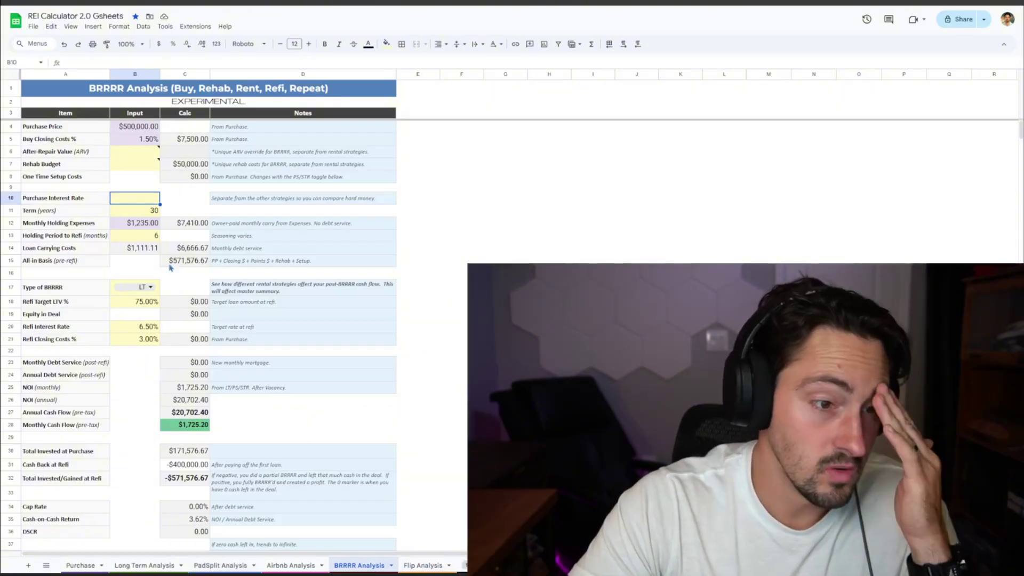
{"action": "left_click", "coordinate": [150, 288]}
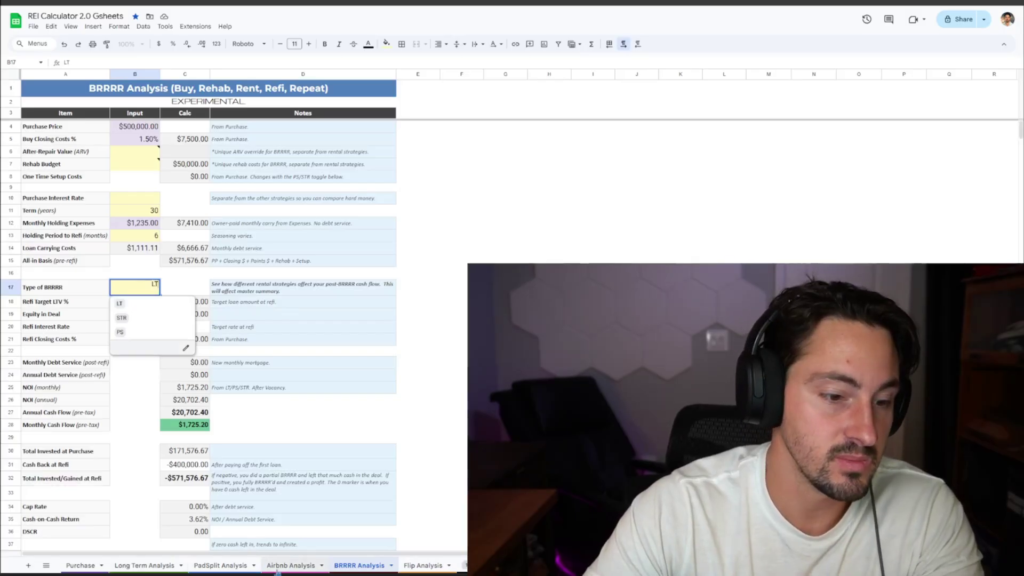
{"action": "left_click", "coordinate": [150, 319]}
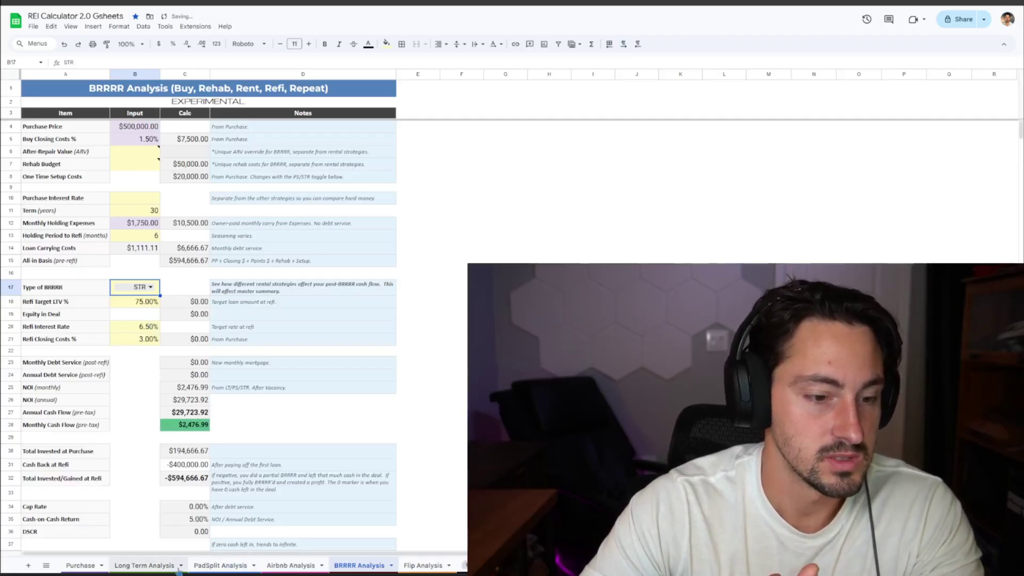
{"action": "left_click", "coordinate": [135, 293]}
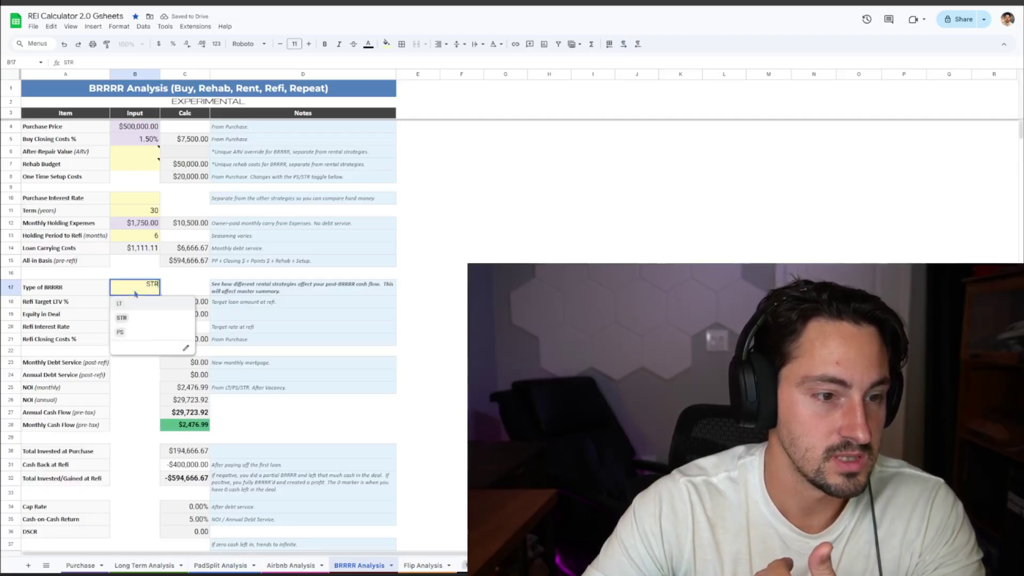
{"action": "left_click", "coordinate": [145, 331]}
{"action": "left_click", "coordinate": [244, 571]}
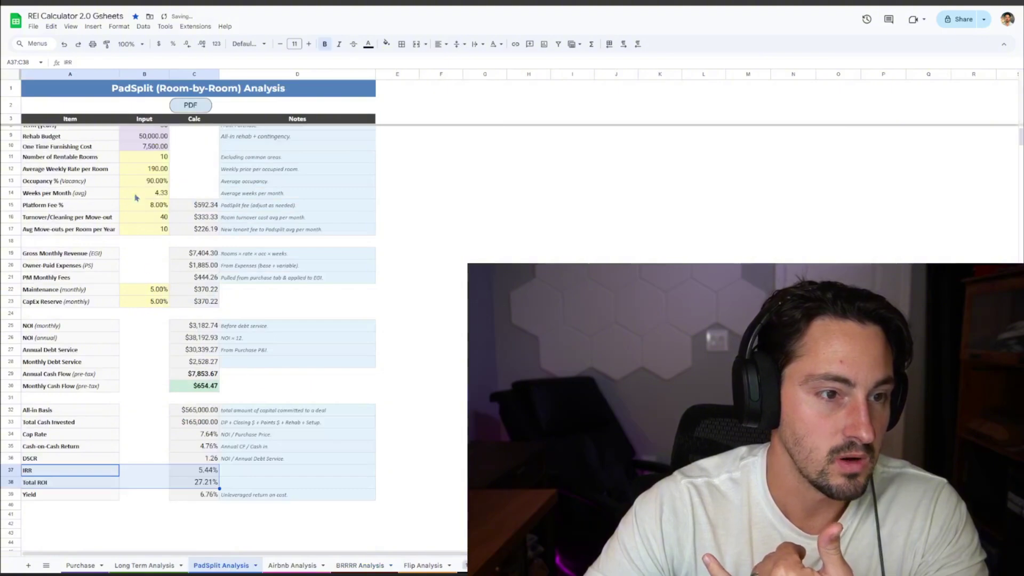
{"action": "left_click", "coordinate": [359, 565]}
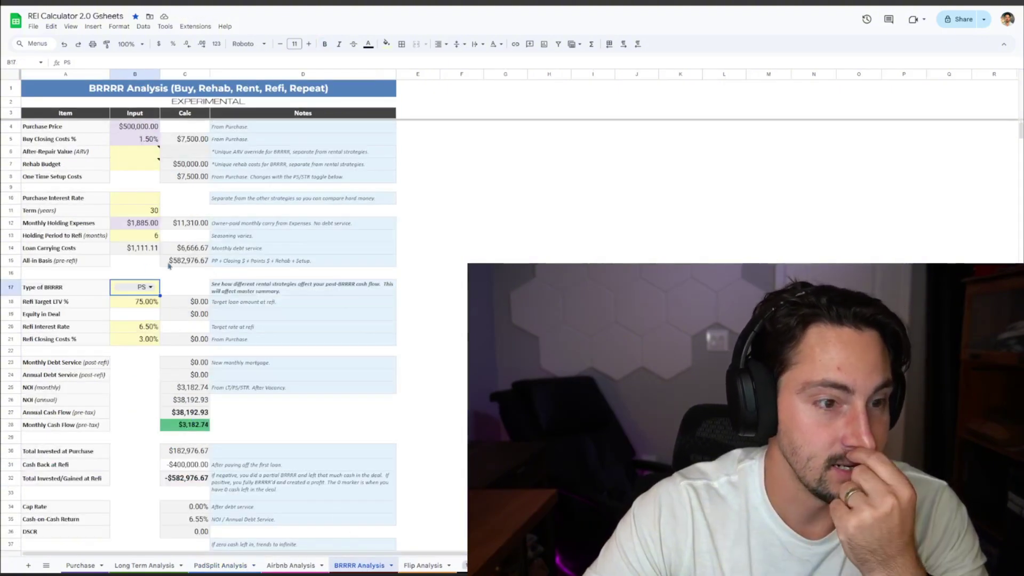
Override the BRRRR After-Repair Value (ARV) with 550000.
{"action": "left_click", "coordinate": [139, 152]}
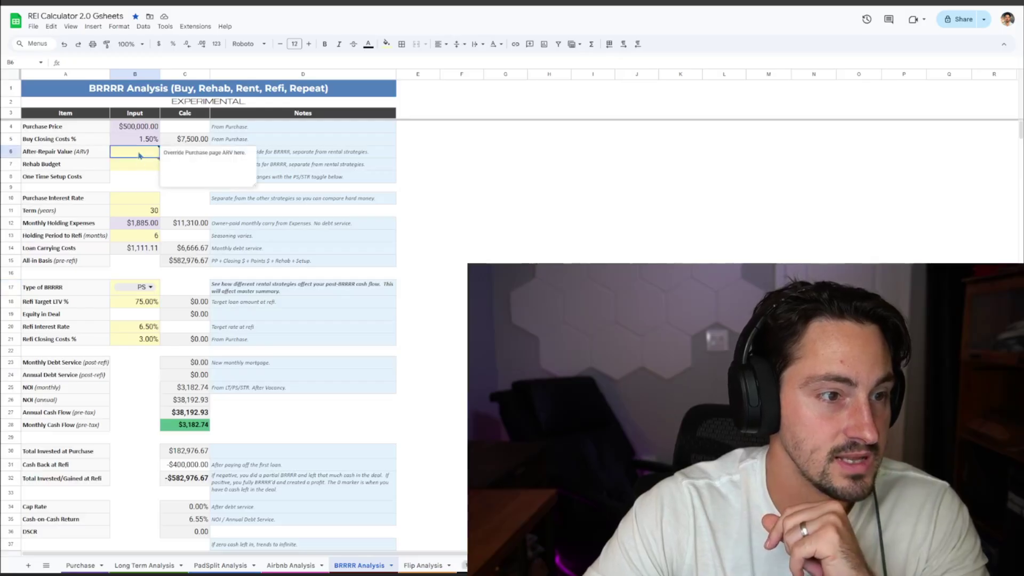
{"action": "mouse_move", "coordinate": [143, 166]}
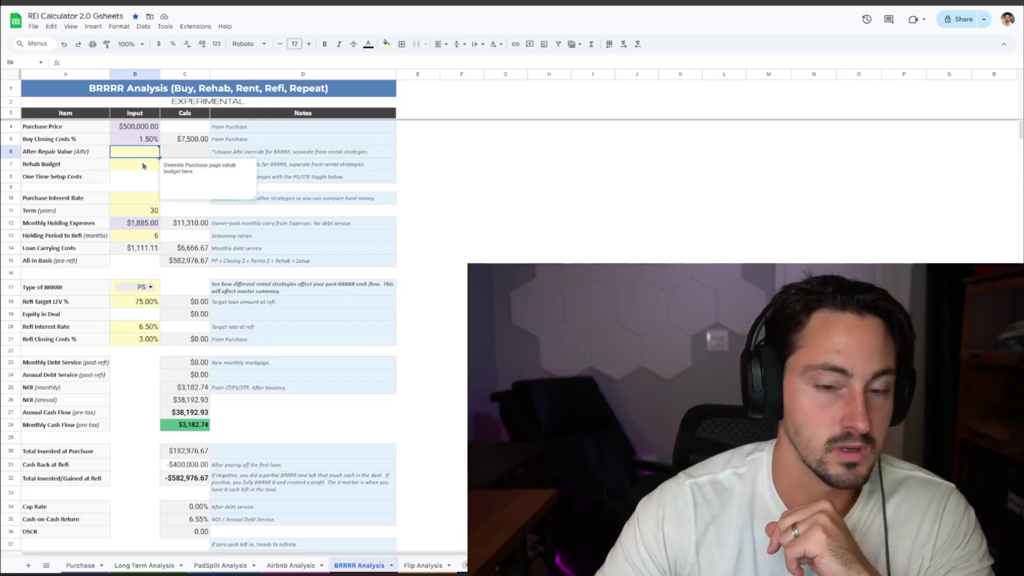
{"action": "type", "text": "550,00"}
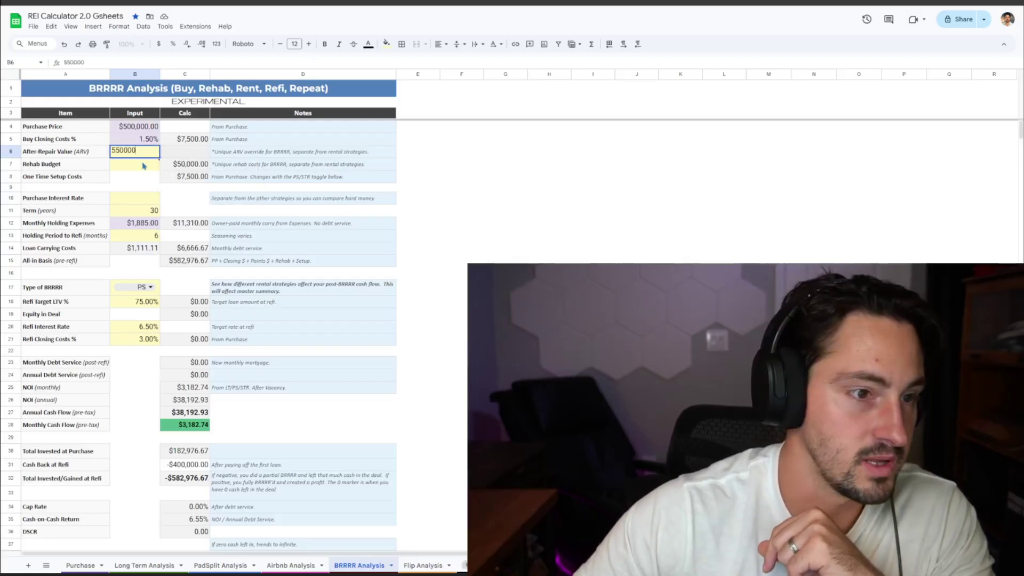
{"action": "type", "text": "0"}
{"action": "key", "text": "Return"}
{"action": "left_click", "coordinate": [147, 177]}
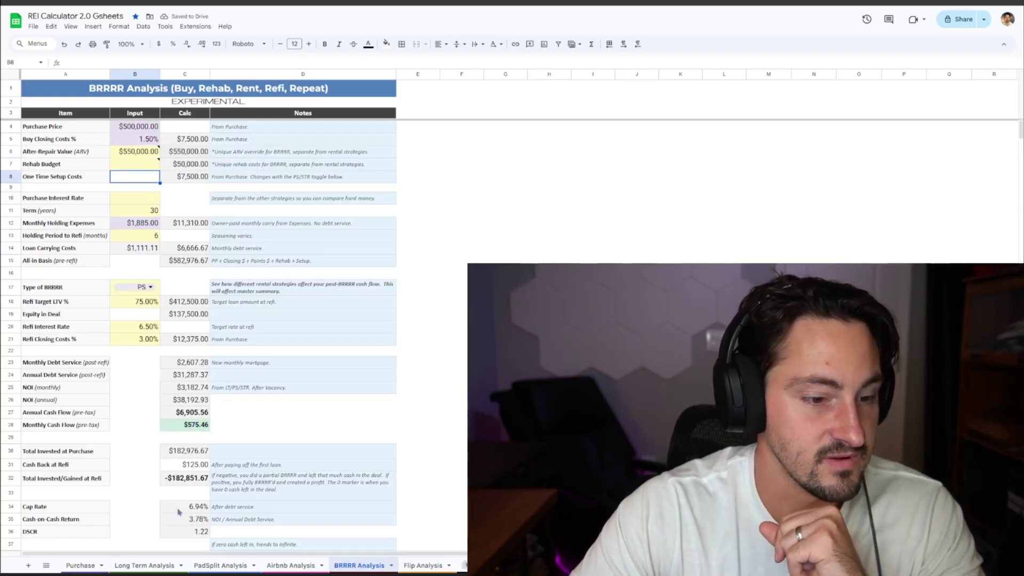
Consult the PadSplit Analysis sheet and set the Purchase Interest Rate in the BRRRR Analysis sheet to 11%.
{"action": "left_click", "coordinate": [216, 566]}
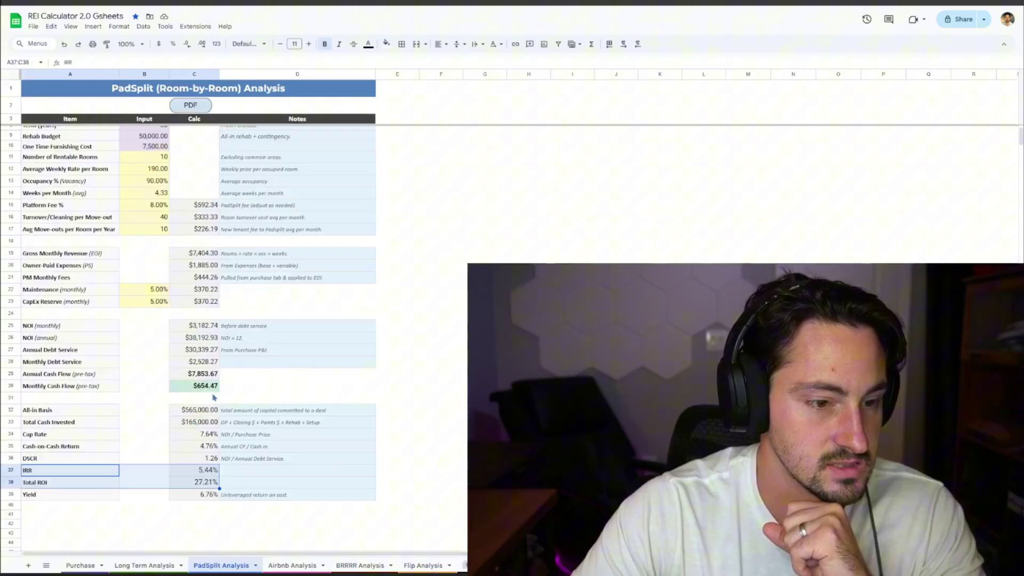
{"action": "left_click", "coordinate": [361, 566]}
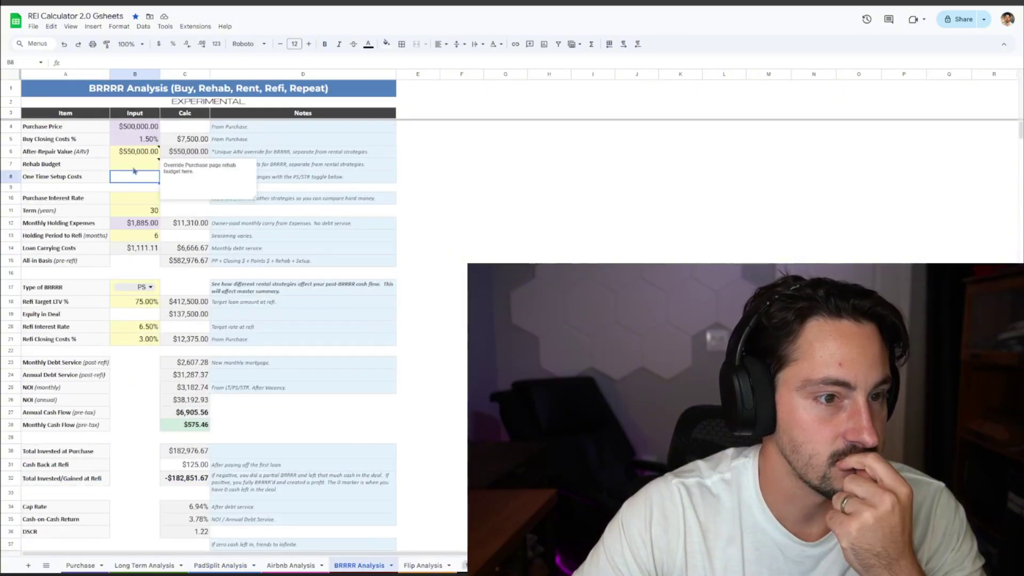
{"action": "left_click", "coordinate": [135, 202]}
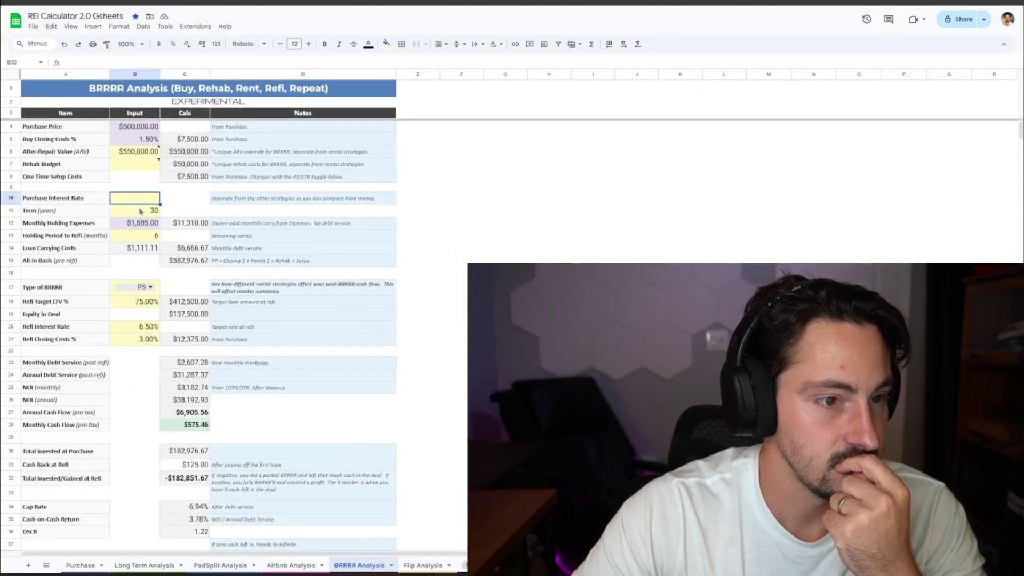
{"action": "type", "text": "11"}
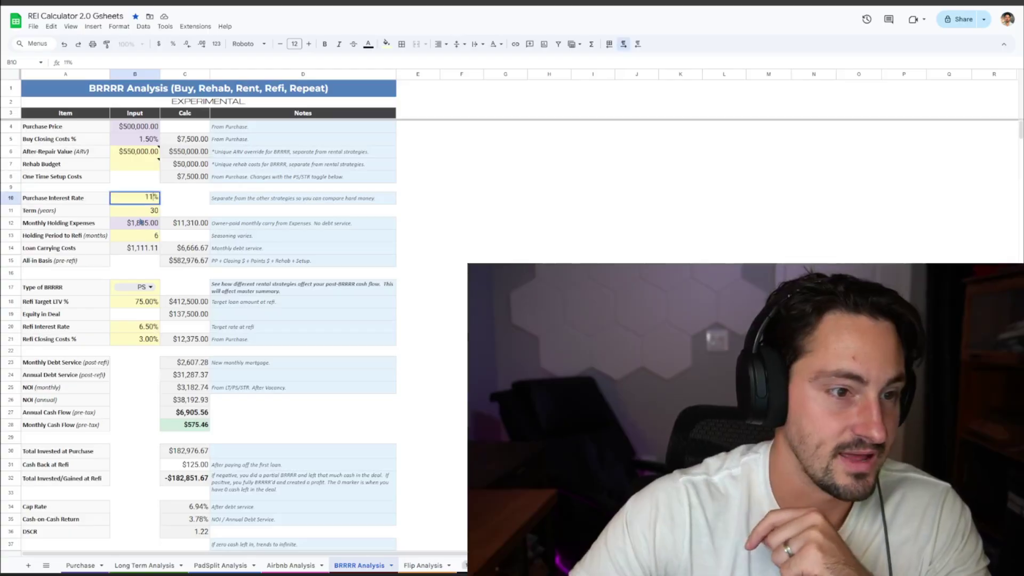
{"action": "left_click", "coordinate": [195, 198]}
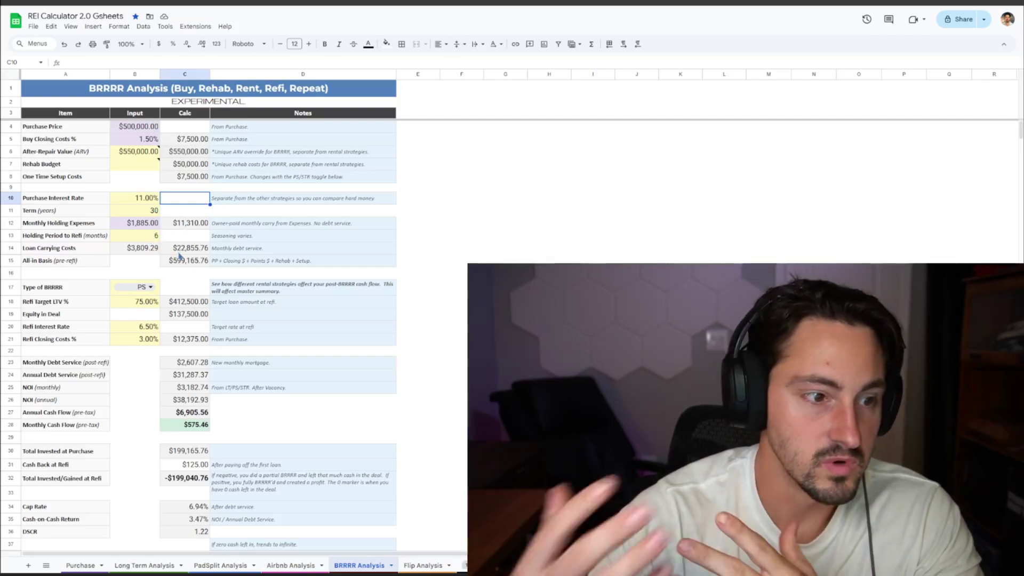
Try 80% as the BRRRR Refi Target LTV and return it to 75%.
{"action": "left_click", "coordinate": [141, 304]}
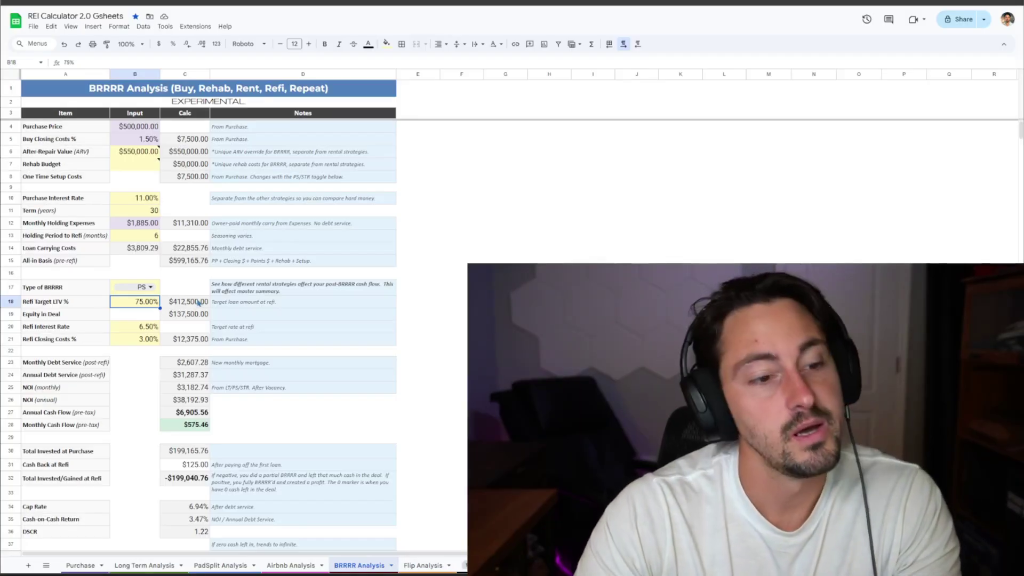
{"action": "double_click", "coordinate": [143, 301]}
{"action": "key", "text": "BackSpace"}
{"action": "key", "text": "BackSpace"}
{"action": "type", "text": "80"}
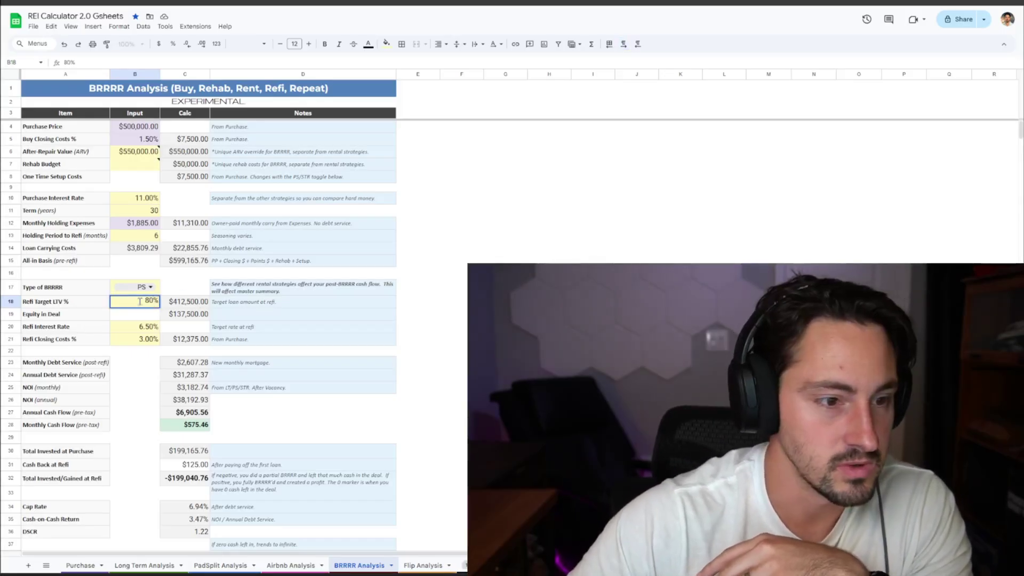
{"action": "key", "text": "BackSpace"}
{"action": "key", "text": "BackSpace"}
{"action": "type", "text": "75"}
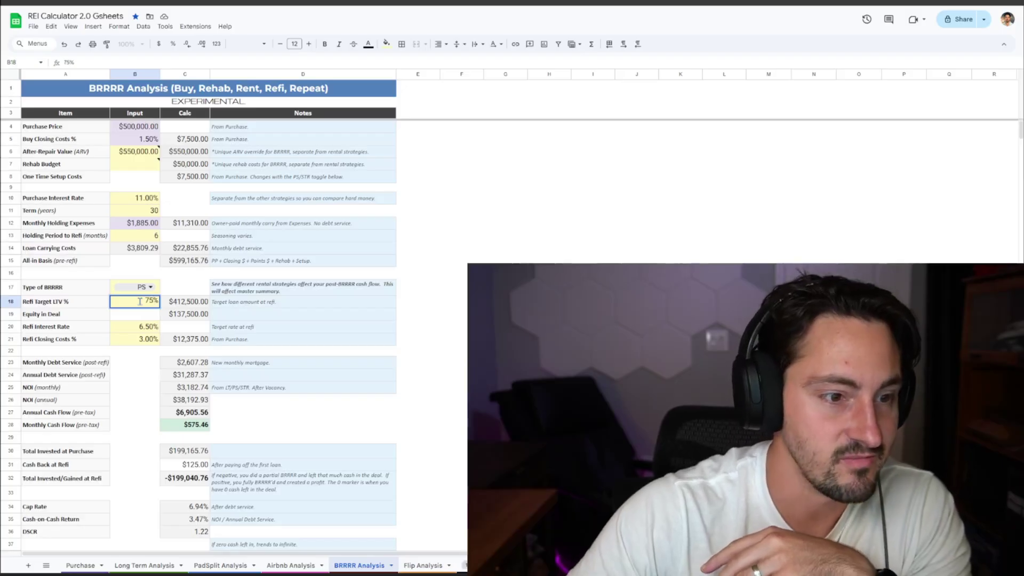
{"action": "left_click", "coordinate": [174, 291]}
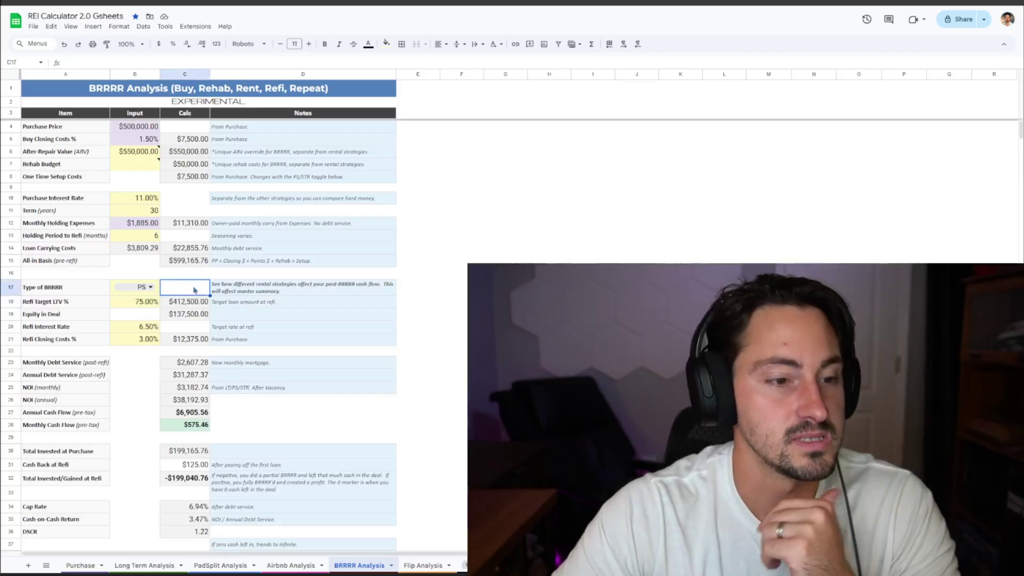
Review the BRRRR refi interest rate, refi closing costs and monthly cash flow, and override the After-Repair Value (ARV) with 750000.
{"action": "left_click", "coordinate": [133, 327]}
{"action": "left_click", "coordinate": [139, 340]}
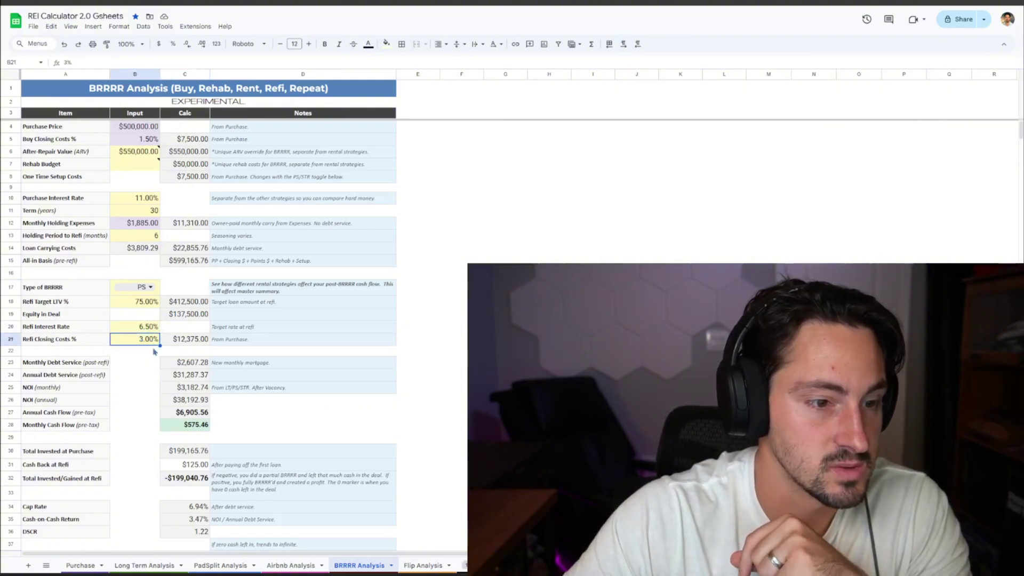
{"action": "left_click", "coordinate": [410, 330]}
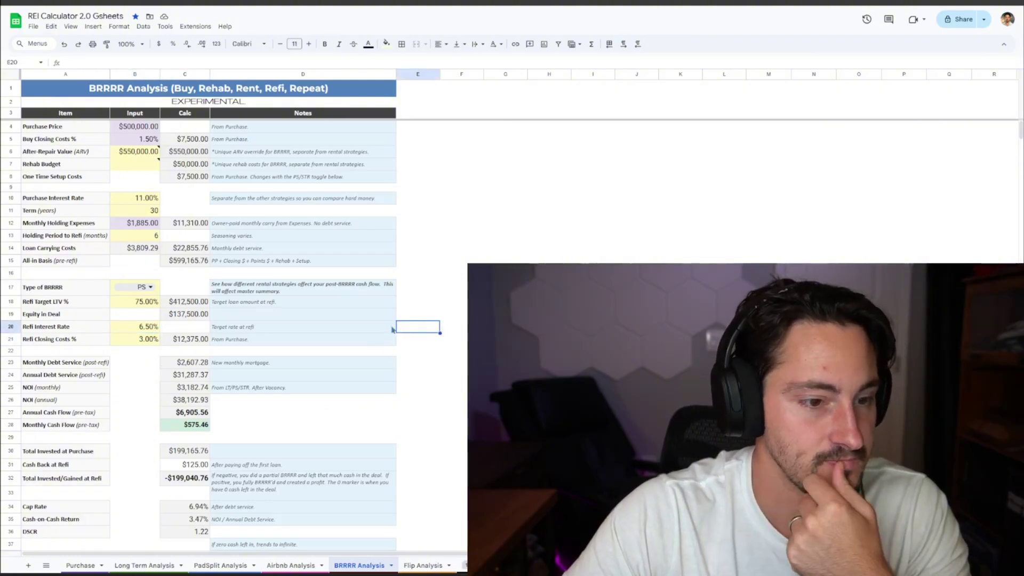
{"action": "left_click", "coordinate": [190, 426]}
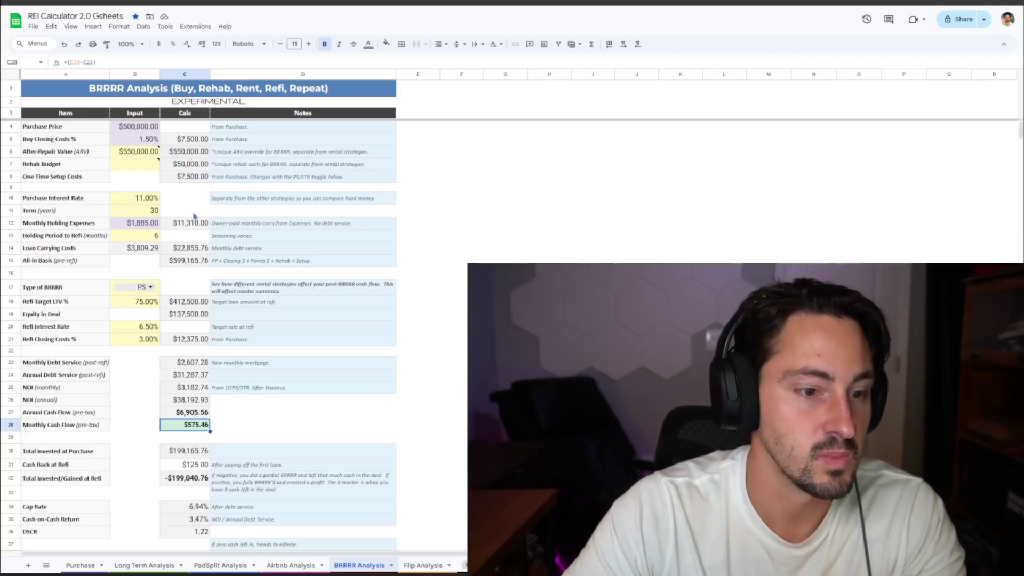
{"action": "double_click", "coordinate": [139, 151]}
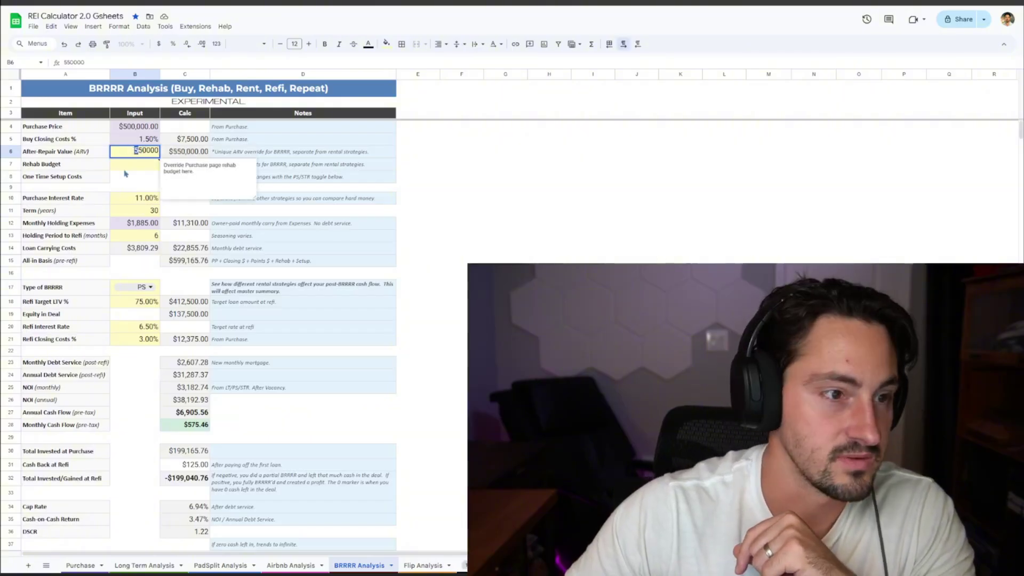
{"action": "type", "text": "7"}
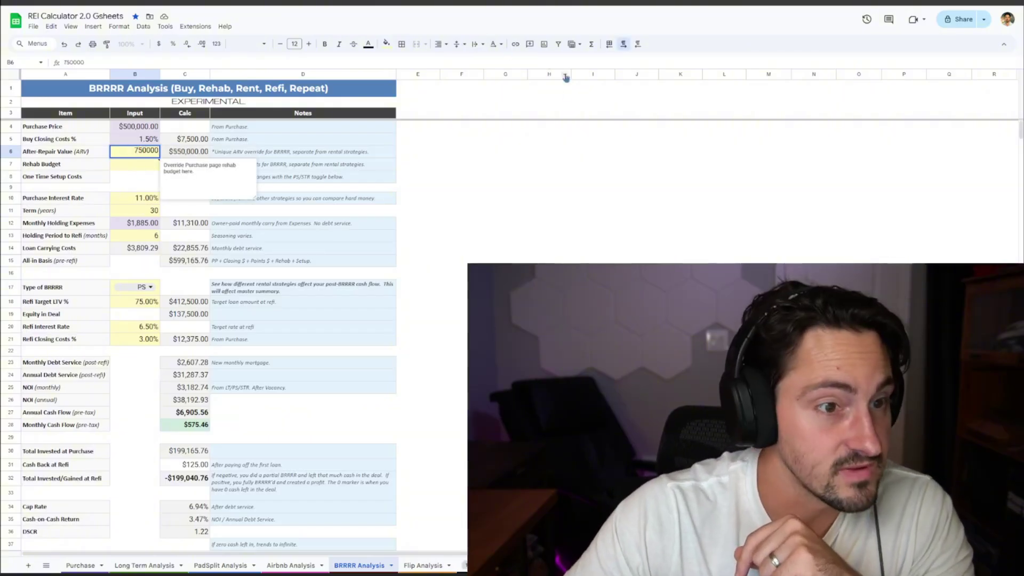
{"action": "left_click", "coordinate": [473, 201]}
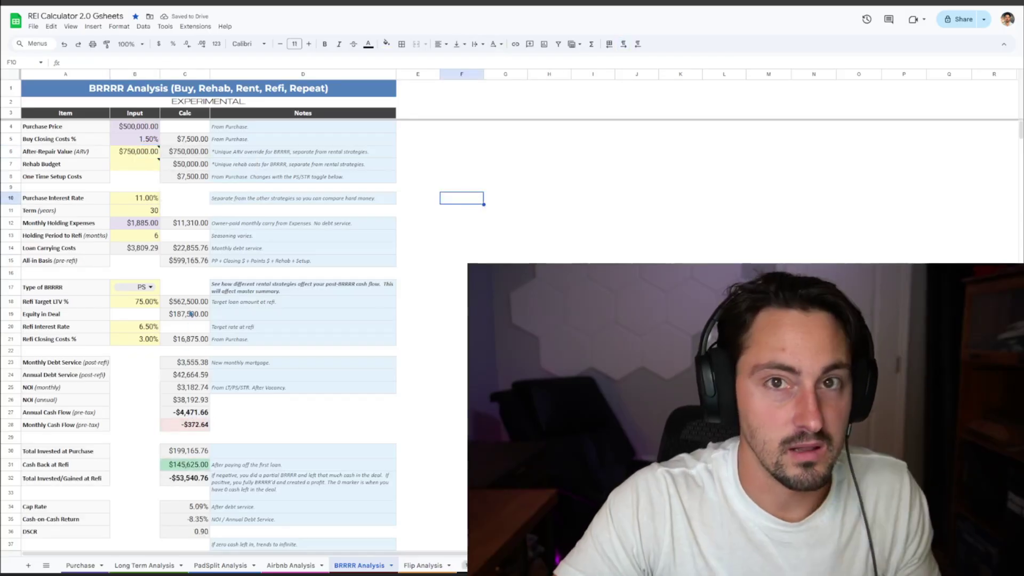
{"action": "left_click", "coordinate": [195, 429]}
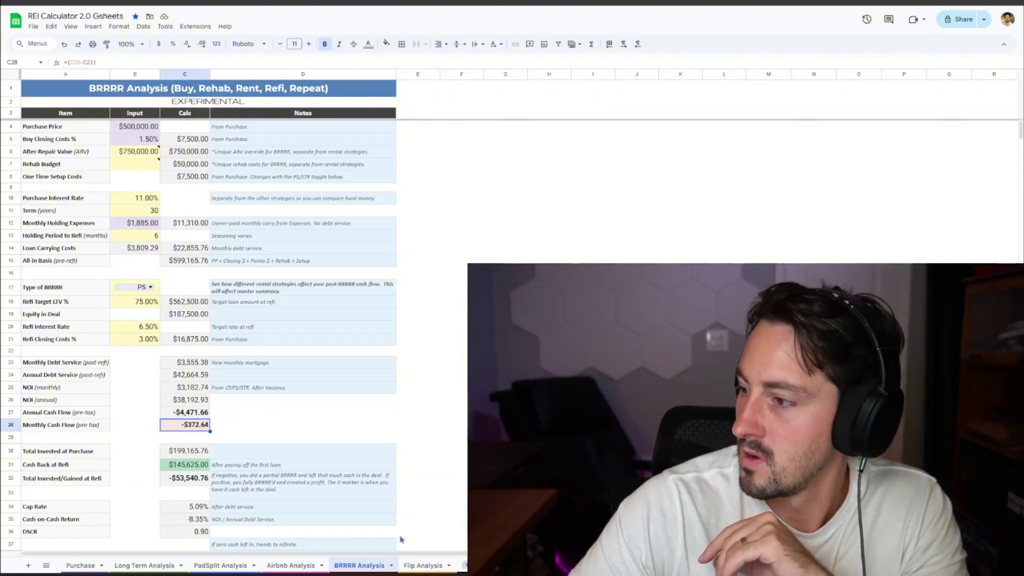
Look over the Flip Analysis inputs, the Master Summary and IRR Growth Analysis, and the Airbnb Analysis sheet.
{"action": "left_click", "coordinate": [433, 566]}
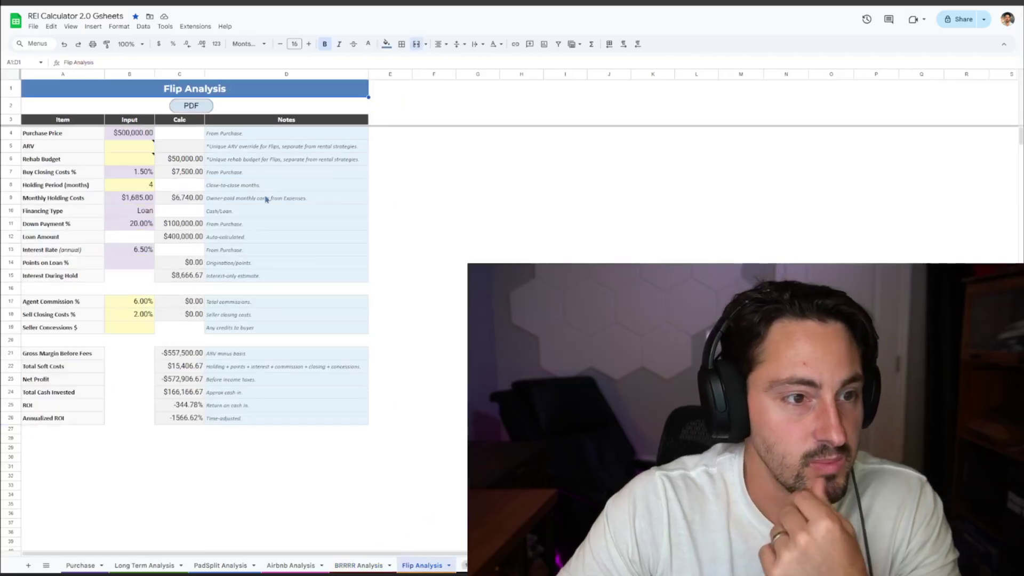
{"action": "mouse_move", "coordinate": [149, 147]}
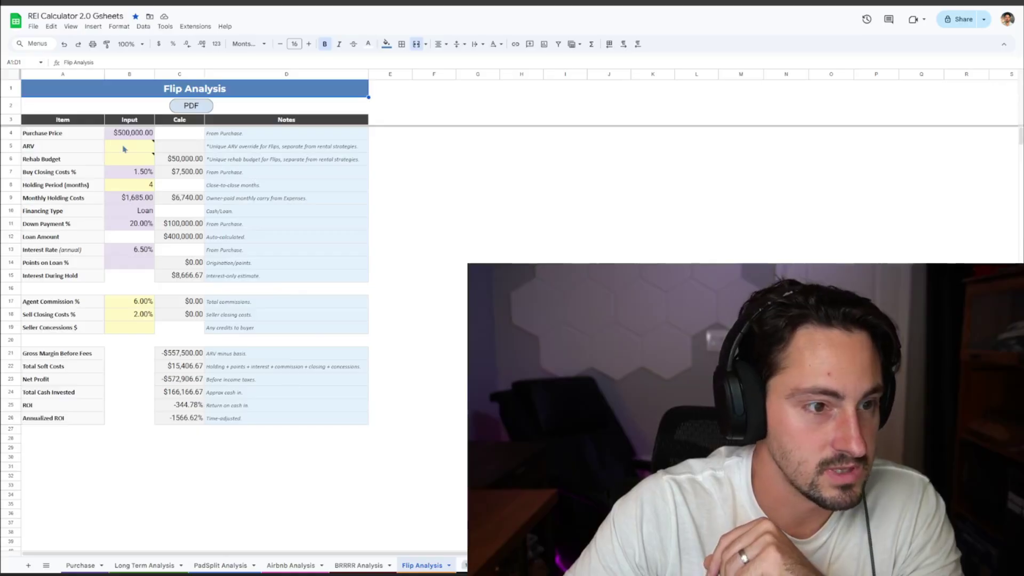
{"action": "left_click", "coordinate": [463, 565]}
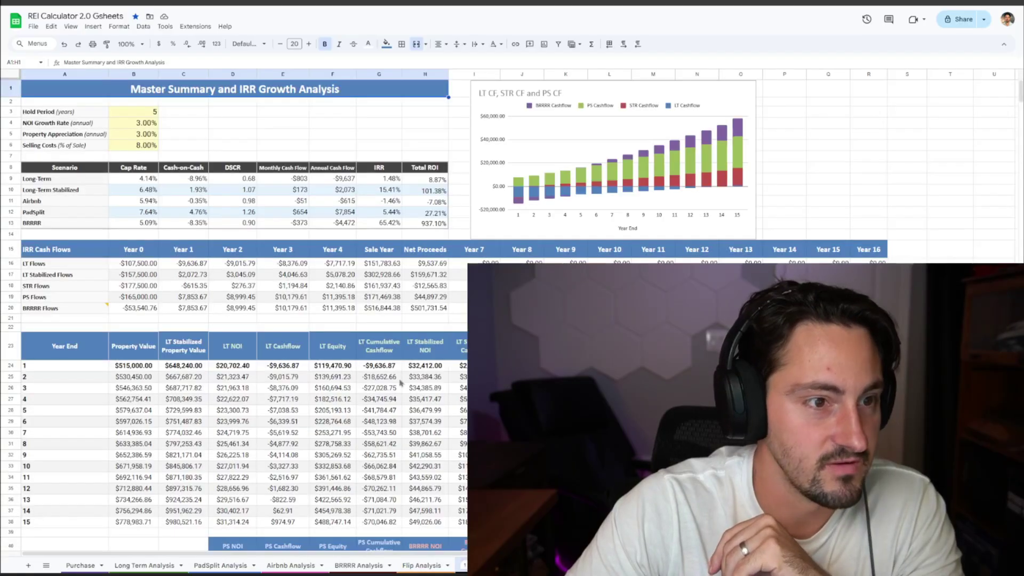
{"action": "left_click", "coordinate": [291, 565]}
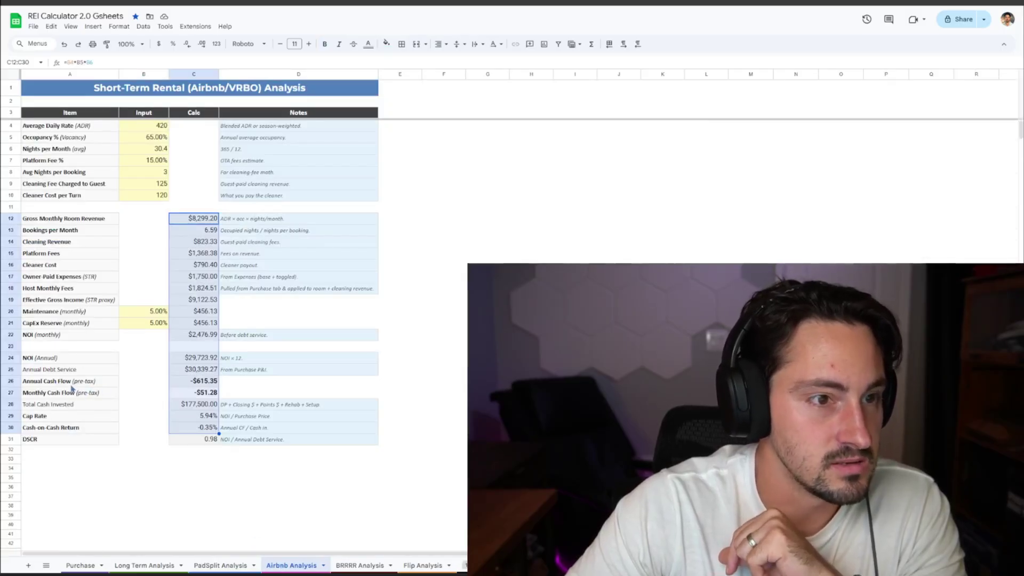
{"action": "left_click", "coordinate": [218, 564]}
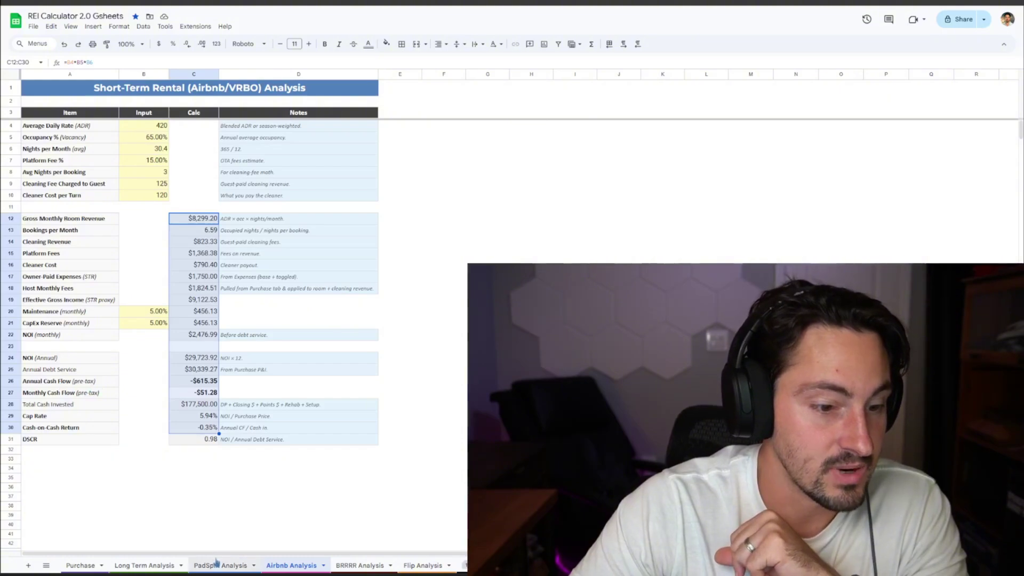
{"action": "left_click", "coordinate": [163, 564]}
{"action": "left_click", "coordinate": [288, 564]}
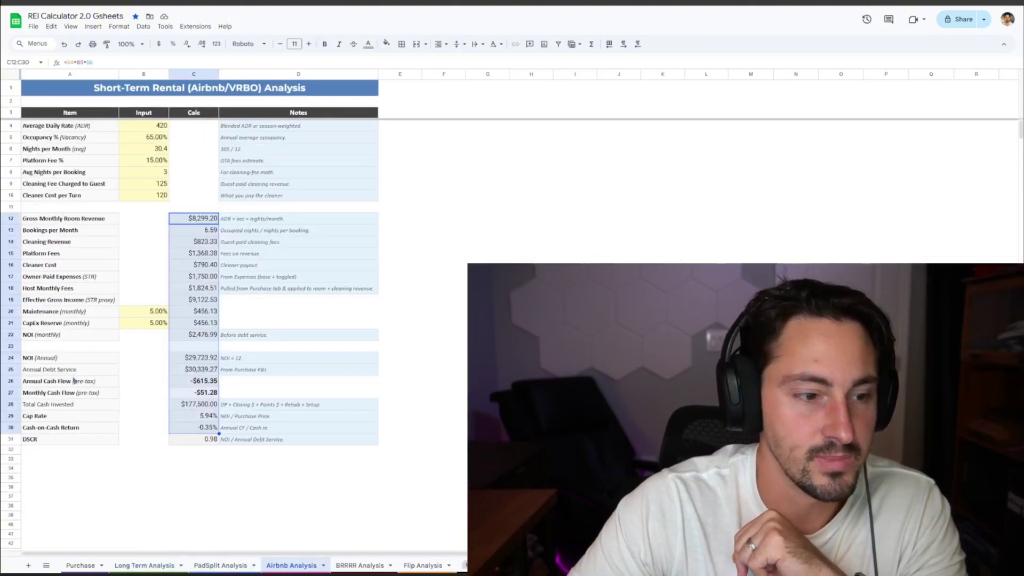
Set the Hold Period in the Master Summary sheet to 10 years.
{"action": "left_click", "coordinate": [463, 565]}
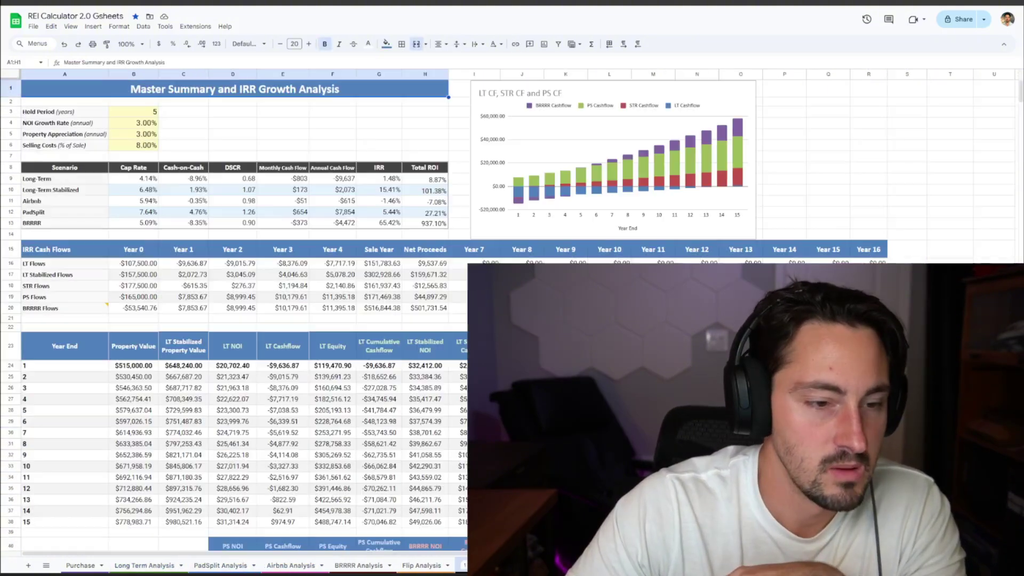
{"action": "left_click", "coordinate": [150, 111]}
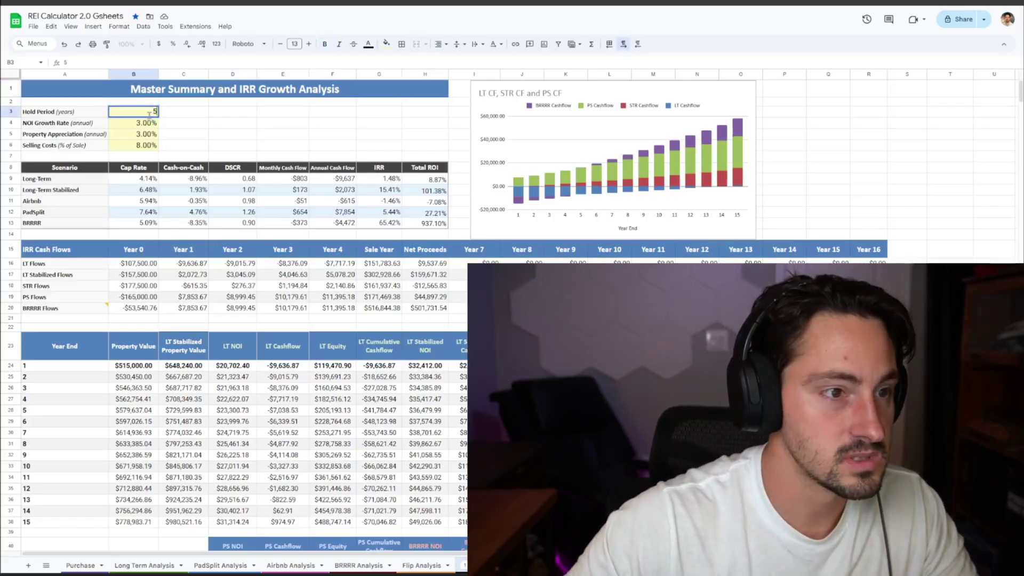
{"action": "double_click", "coordinate": [150, 113]}
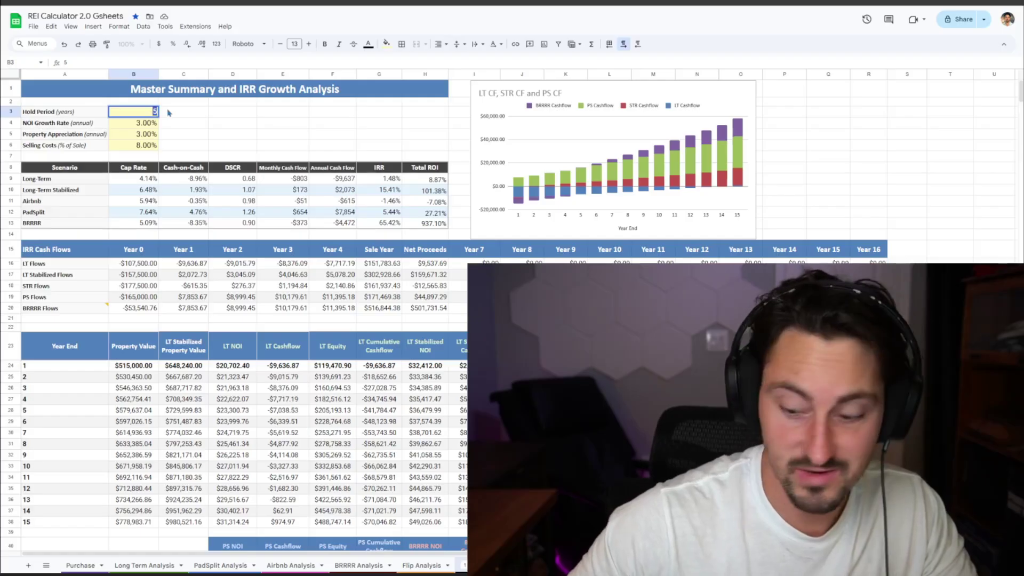
{"action": "left_click", "coordinate": [184, 135]}
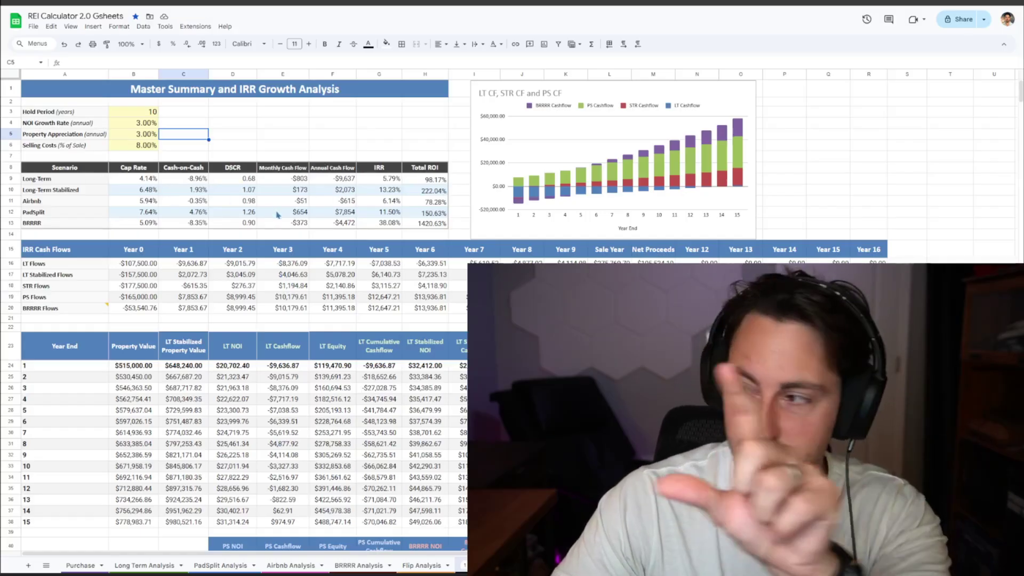
Examine the long-term cap rate and stabilized monthly cash flow in the Master Summary, and the IRR in the Long Term and PadSplit Analysis sheets.
{"action": "left_click", "coordinate": [133, 181]}
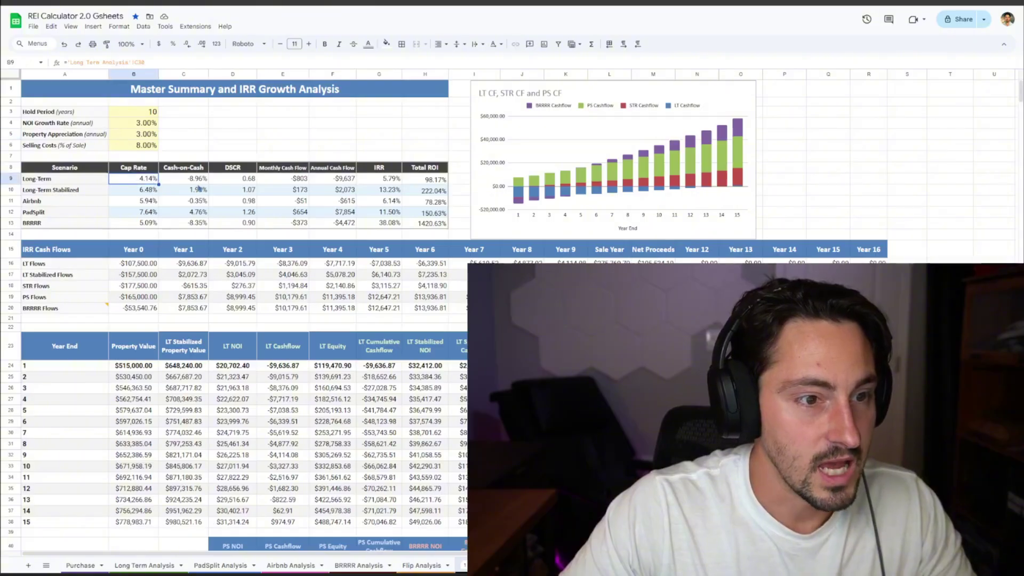
{"action": "left_click", "coordinate": [264, 194]}
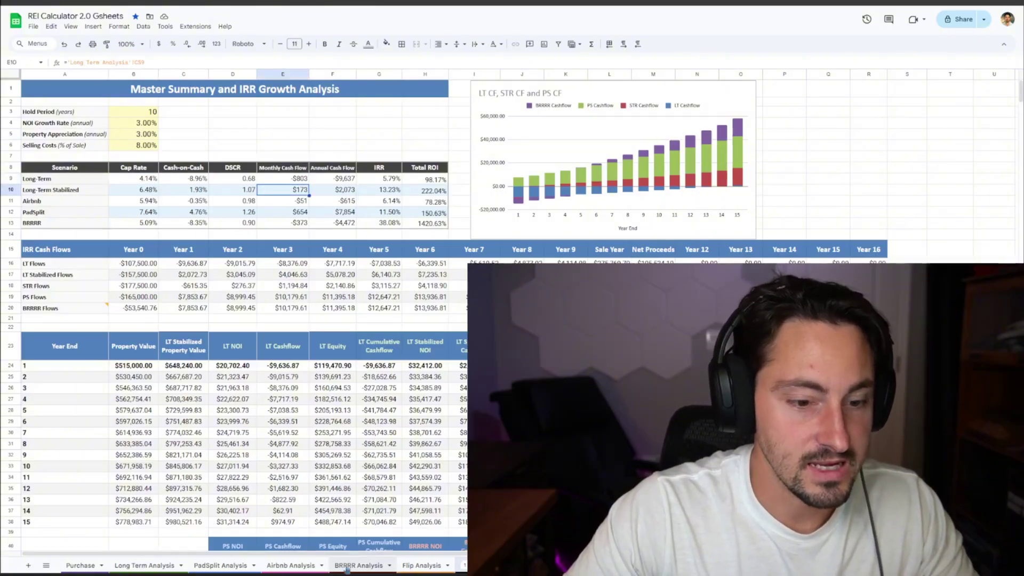
{"action": "left_click", "coordinate": [152, 567]}
{"action": "scroll", "coordinate": [245, 360], "scroll_direction": "down", "scroll_amount": 3}
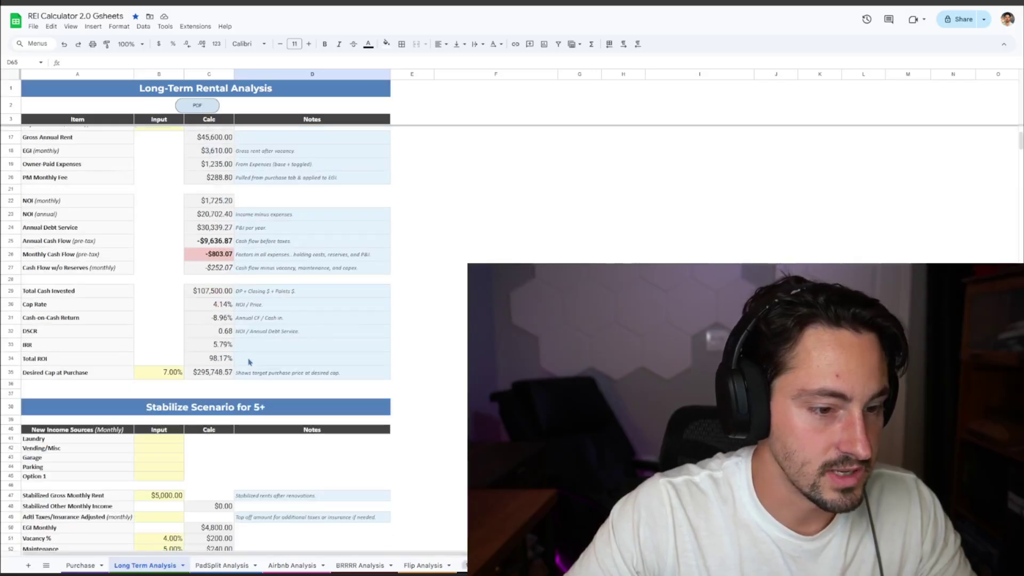
{"action": "left_click", "coordinate": [227, 347]}
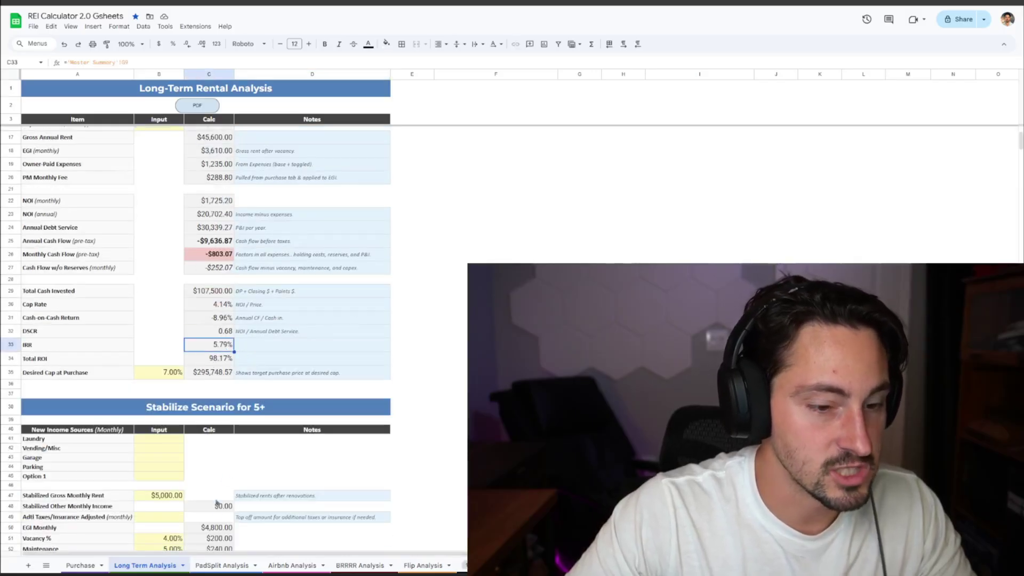
{"action": "left_click", "coordinate": [222, 565]}
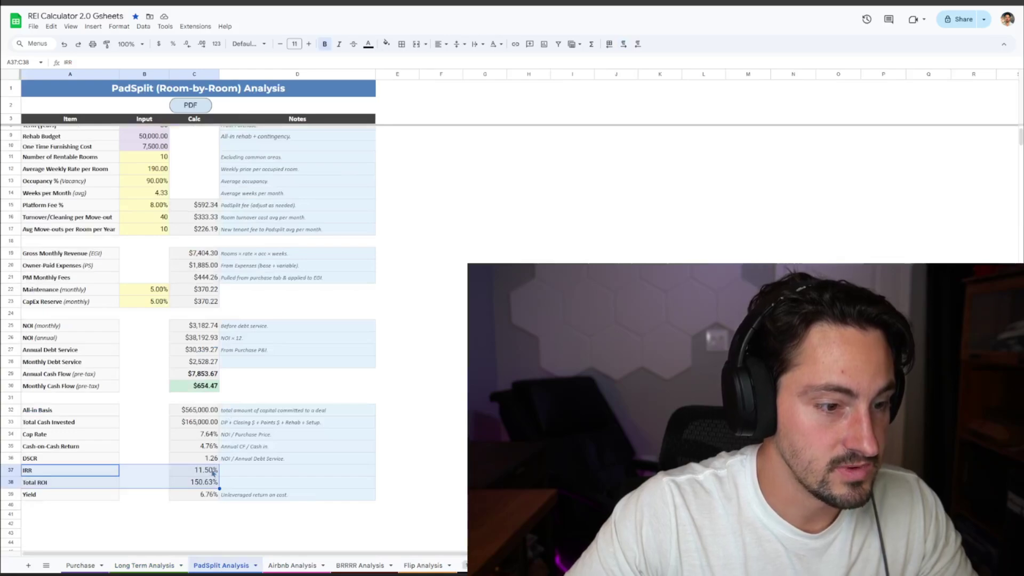
{"action": "left_click", "coordinate": [213, 471]}
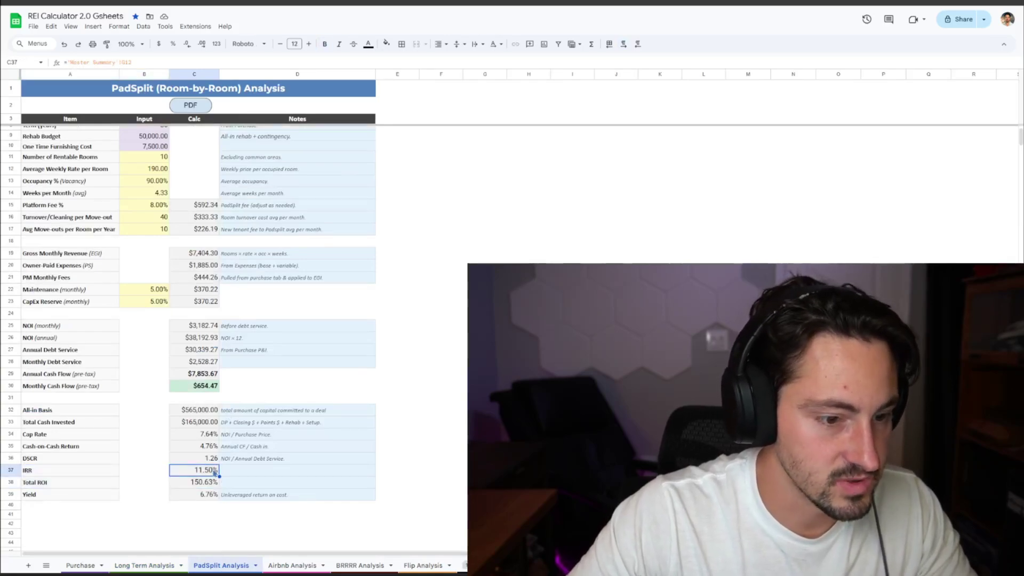
{"action": "scroll", "coordinate": [222, 454], "scroll_direction": "up", "scroll_amount": 1}
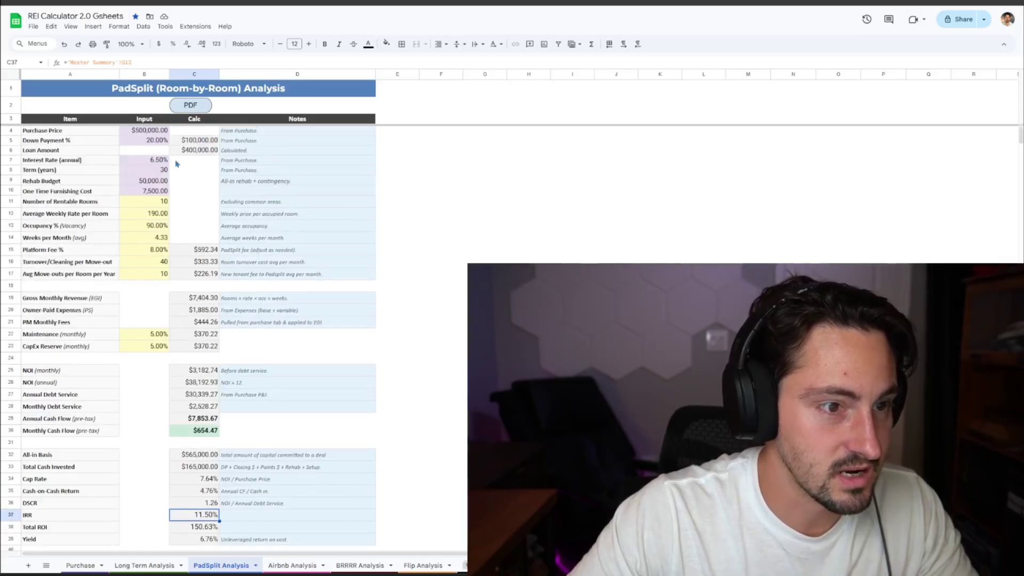
{"action": "scroll", "coordinate": [210, 260], "scroll_direction": "down", "scroll_amount": 3}
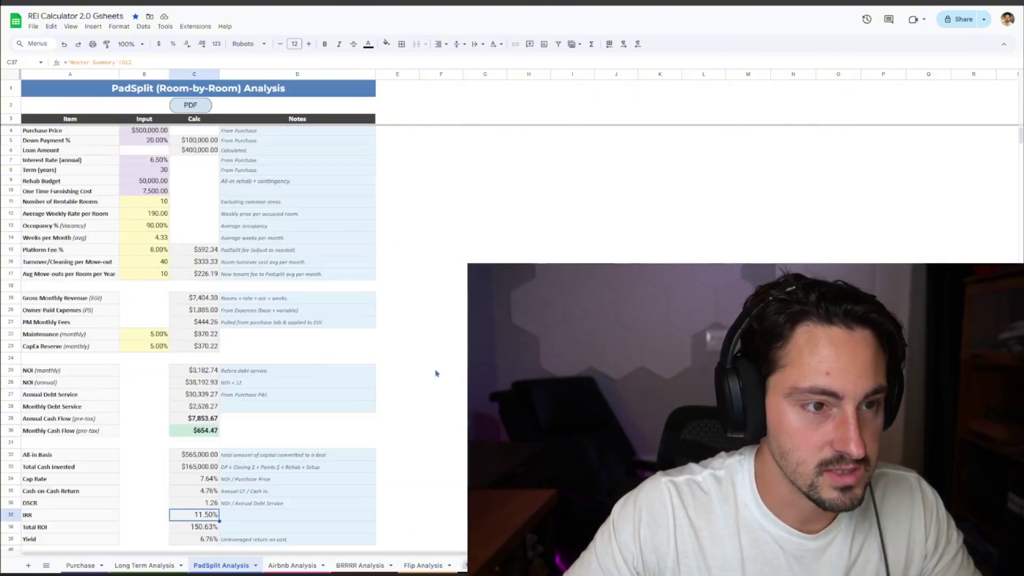
{"action": "scroll", "coordinate": [435, 373], "scroll_direction": "up", "scroll_amount": 3}
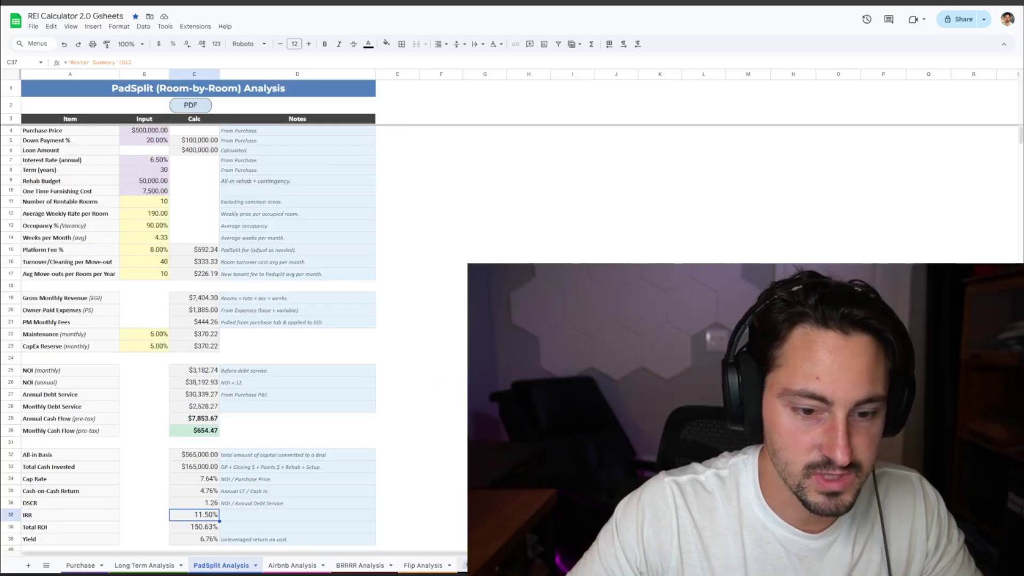
Examine the NOI growth rate, property appreciation and selling costs assumptions in the Master Summary sheet.
{"action": "left_click", "coordinate": [463, 565]}
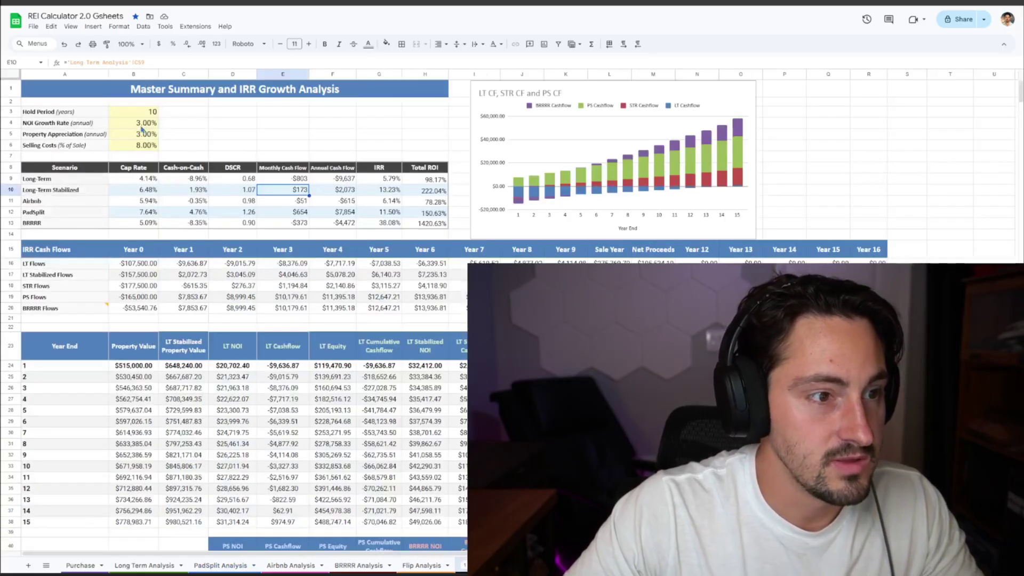
{"action": "left_click", "coordinate": [142, 123]}
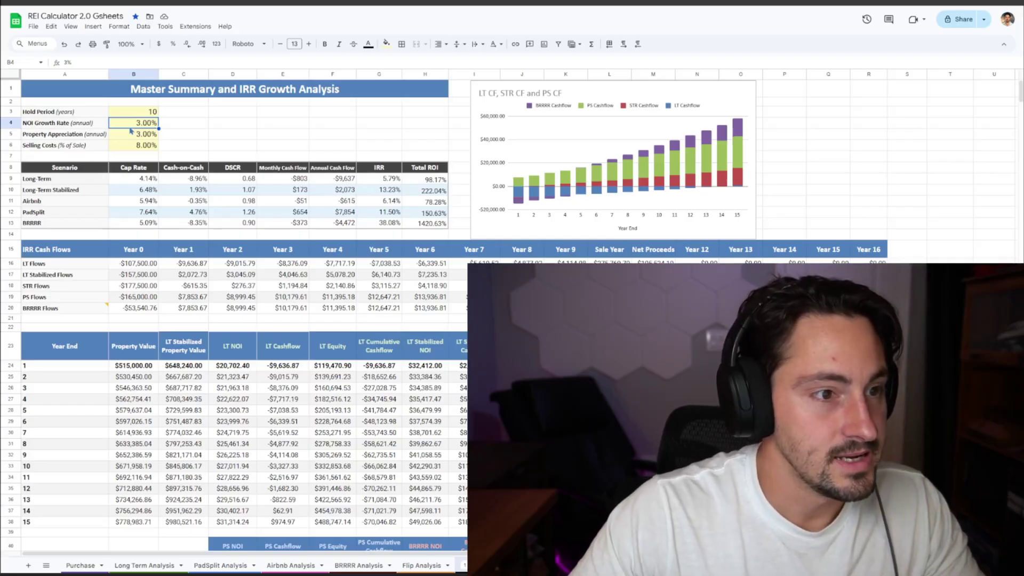
{"action": "left_click", "coordinate": [140, 134]}
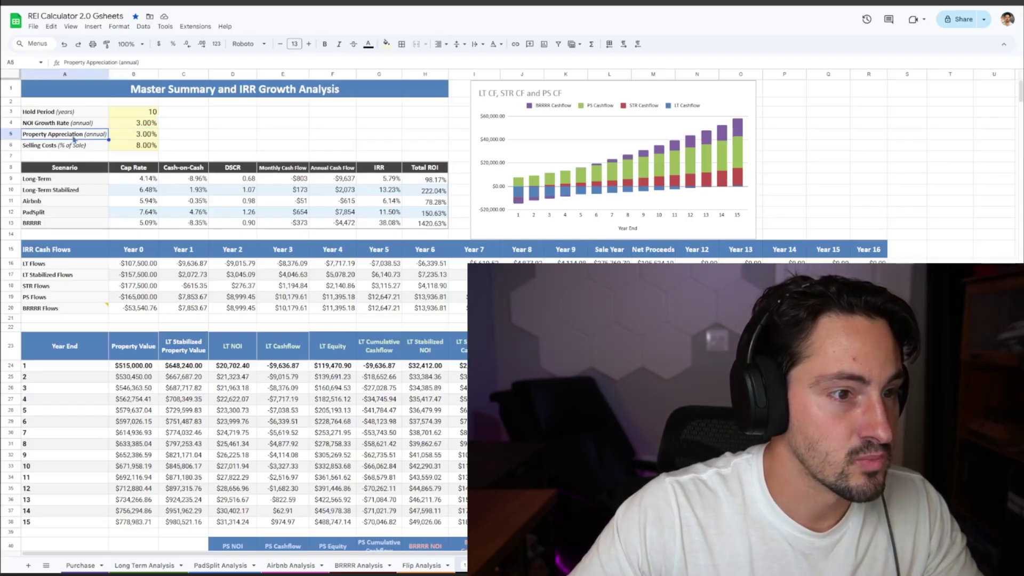
{"action": "double_click", "coordinate": [147, 134]}
{"action": "left_click", "coordinate": [172, 138]}
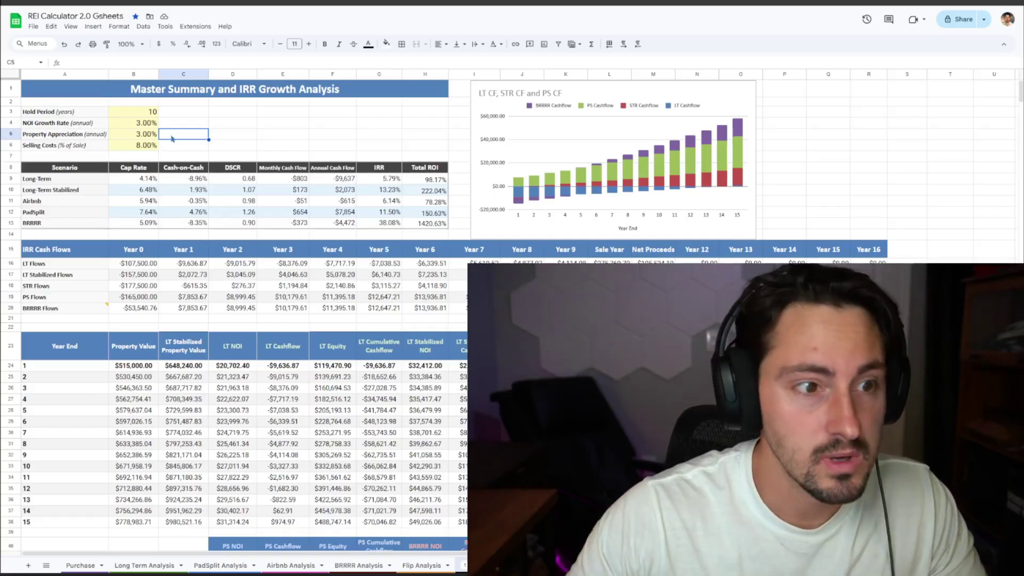
{"action": "left_click", "coordinate": [146, 124]}
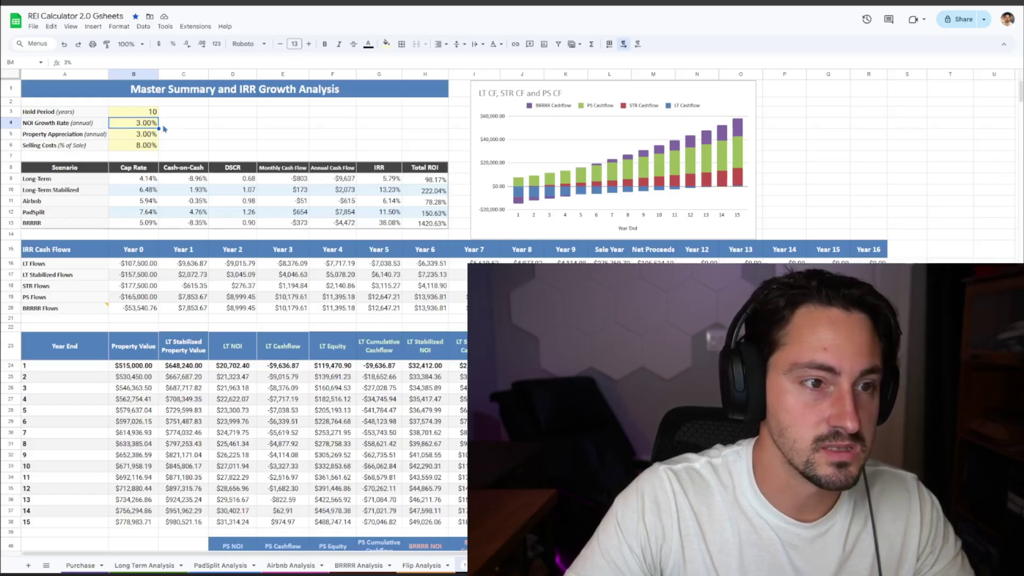
{"action": "left_click", "coordinate": [164, 126]}
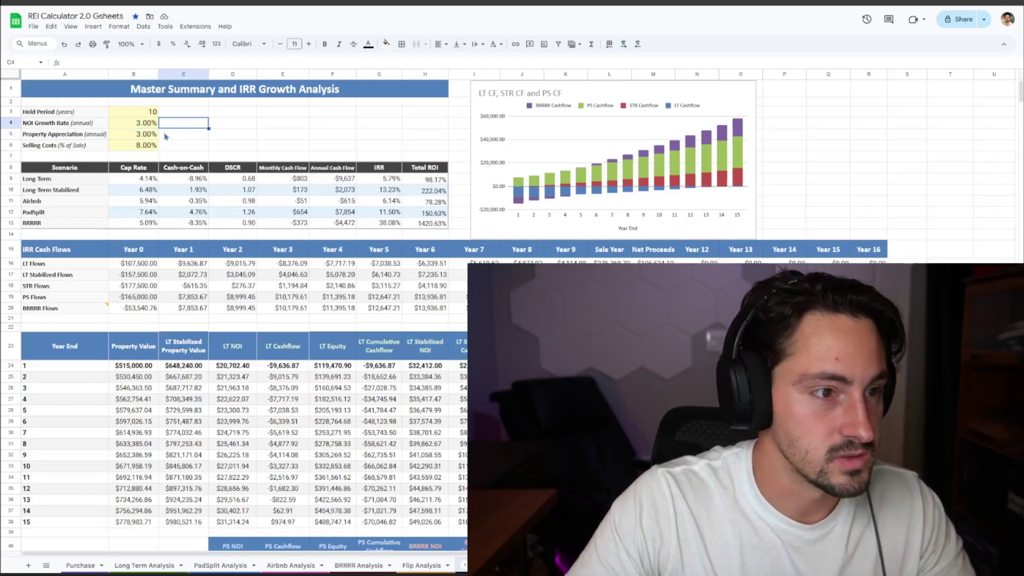
{"action": "left_click", "coordinate": [175, 150]}
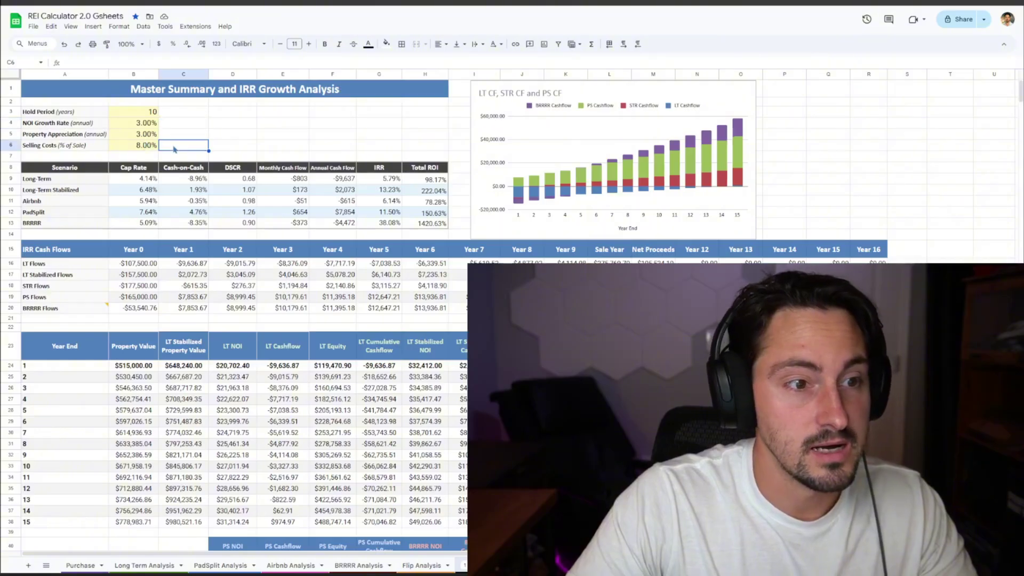
{"action": "left_click", "coordinate": [150, 149]}
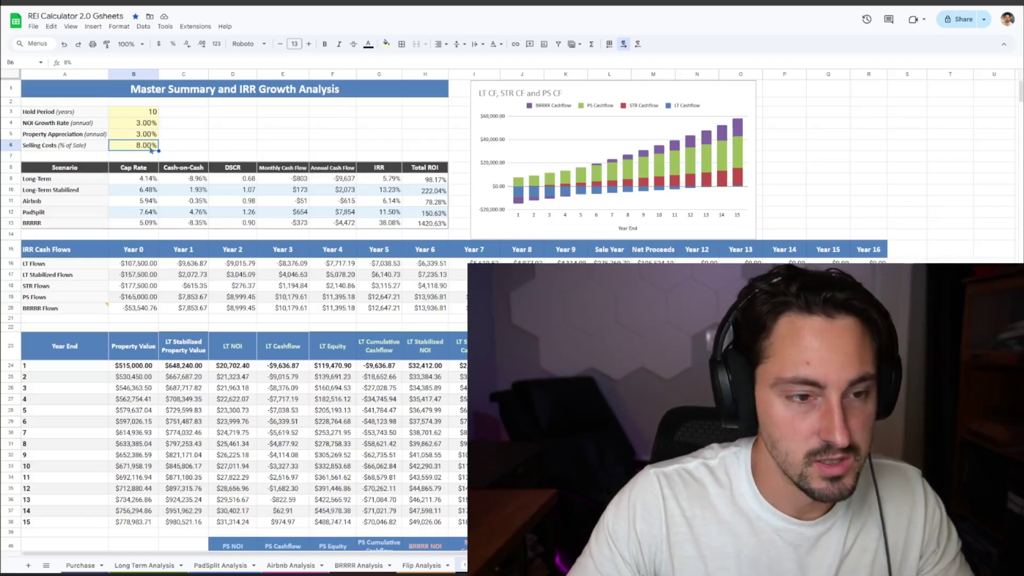
{"action": "left_click", "coordinate": [178, 146]}
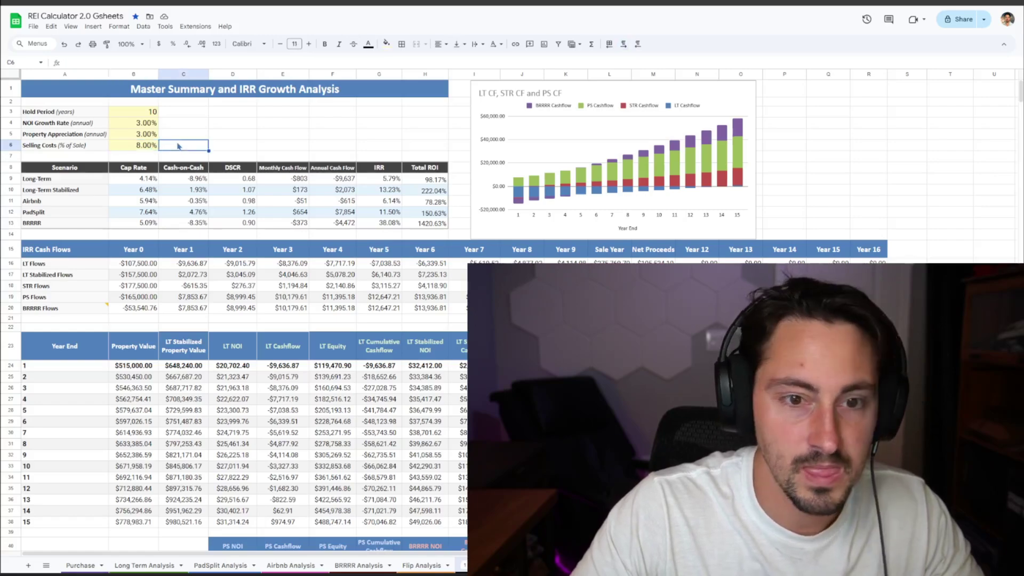
Inspect the yearly PadSplit and short-term rental cash flow bars in the Master Summary chart.
{"action": "left_click", "coordinate": [667, 153]}
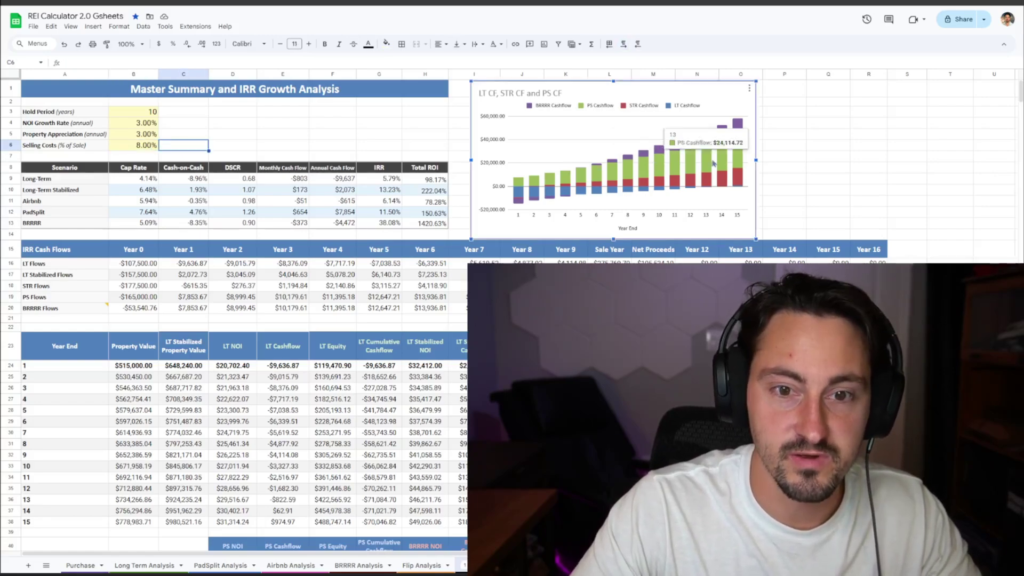
{"action": "mouse_move", "coordinate": [573, 190]}
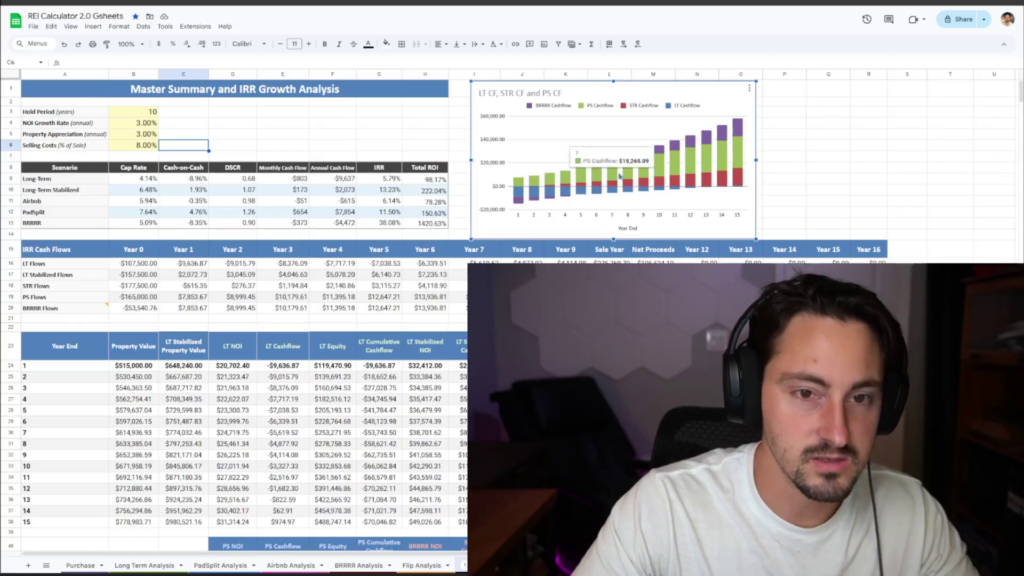
{"action": "mouse_move", "coordinate": [705, 153]}
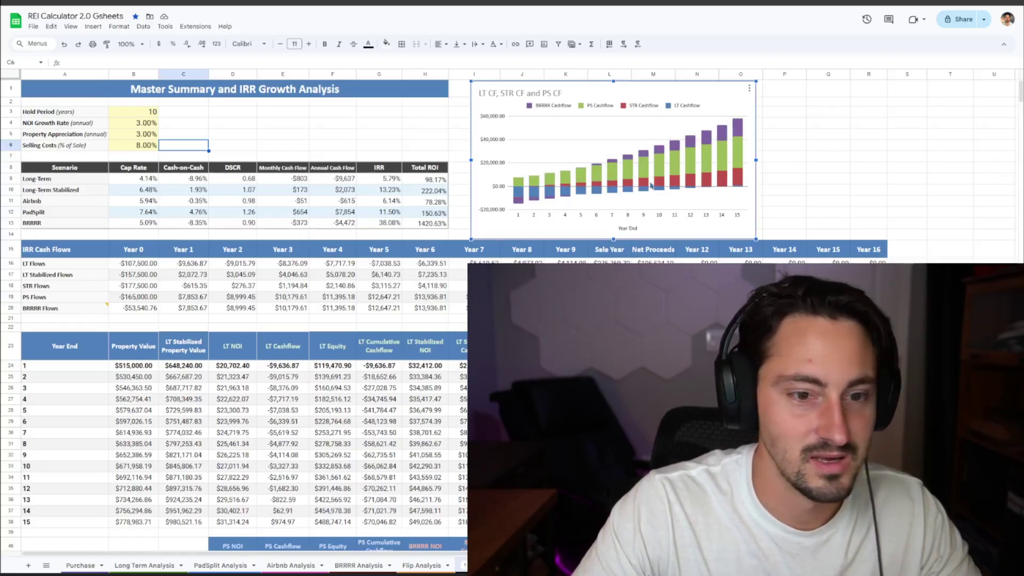
{"action": "mouse_move", "coordinate": [706, 188]}
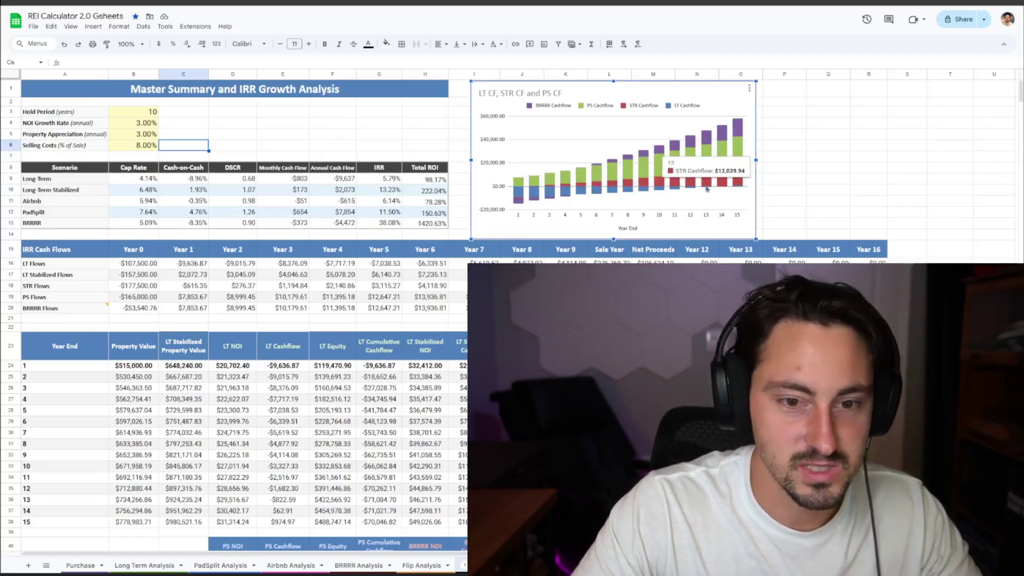
Set the Hold Period in the Master Summary sheet to 5 years.
{"action": "left_click", "coordinate": [144, 111]}
{"action": "type", "text": "5"}
{"action": "left_click", "coordinate": [168, 127]}
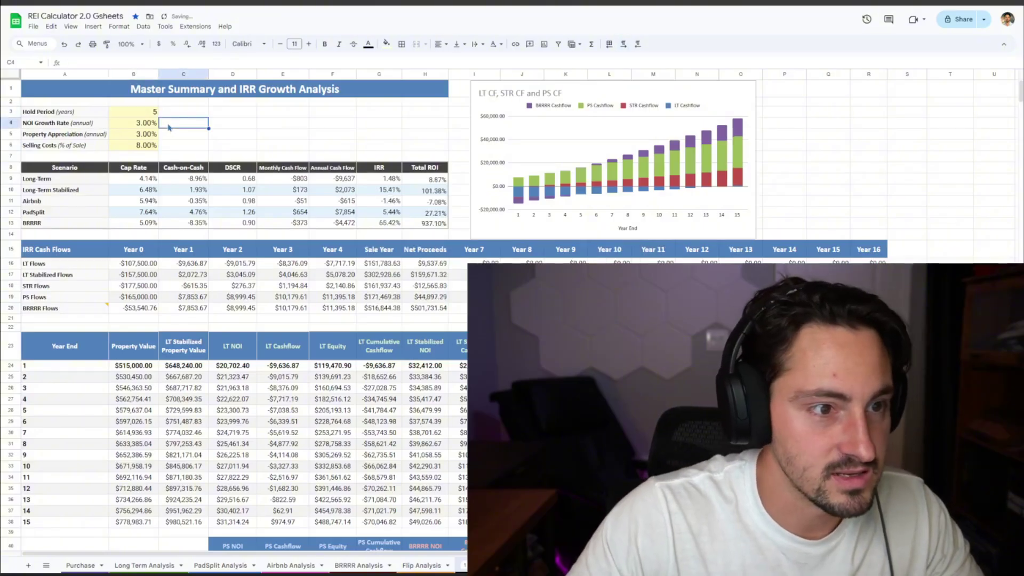
Export the full analysis to PDF from the Purchase sheet and open the resulting file.
{"action": "left_click", "coordinate": [80, 565]}
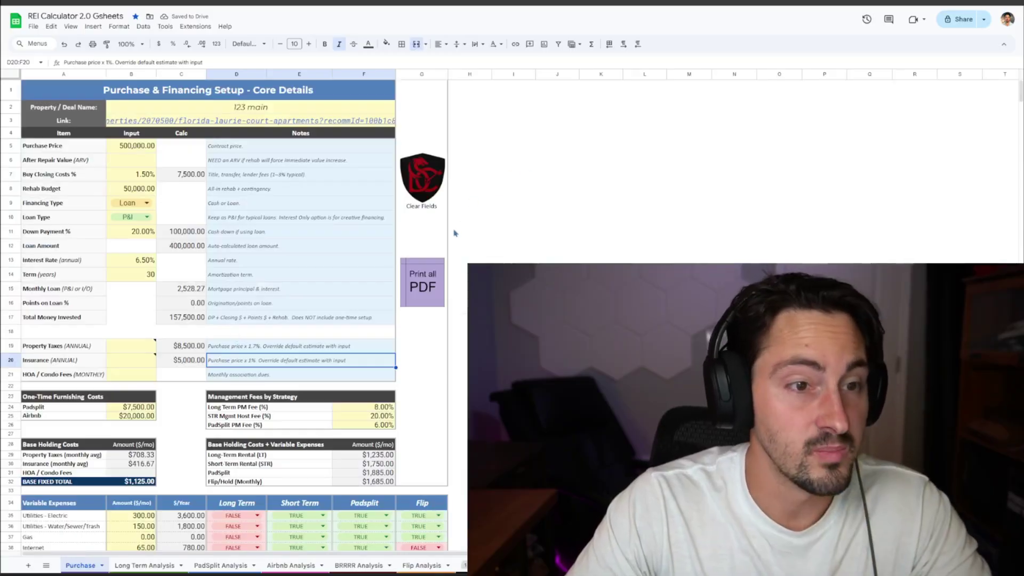
{"action": "left_click", "coordinate": [432, 275]}
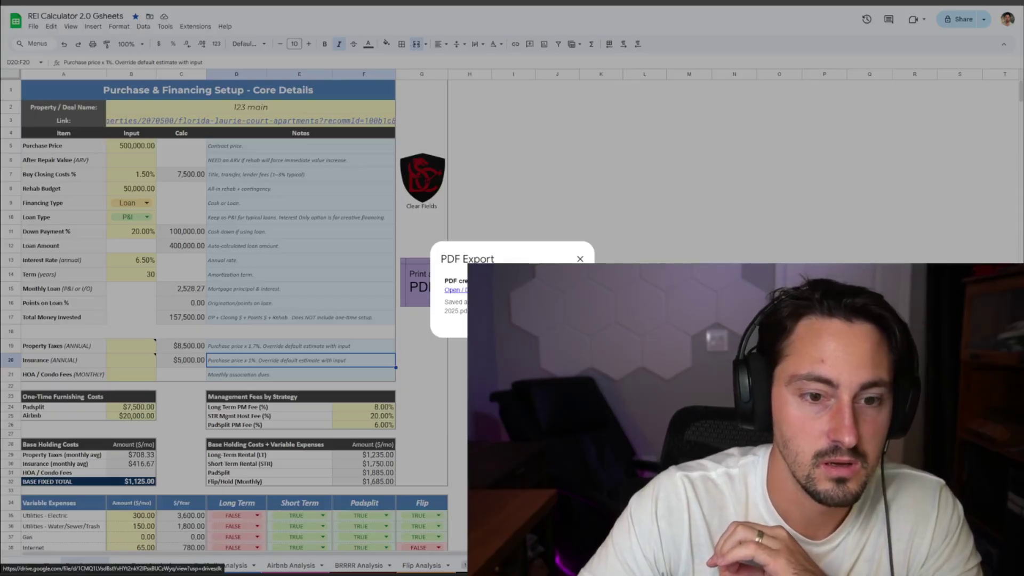
{"action": "left_click", "coordinate": [456, 289]}
Review the pages and file name of the Full Analysis PDF, then close it and dismiss the export dialog.
{"action": "scroll", "coordinate": [684, 203], "scroll_direction": "down", "scroll_amount": 15}
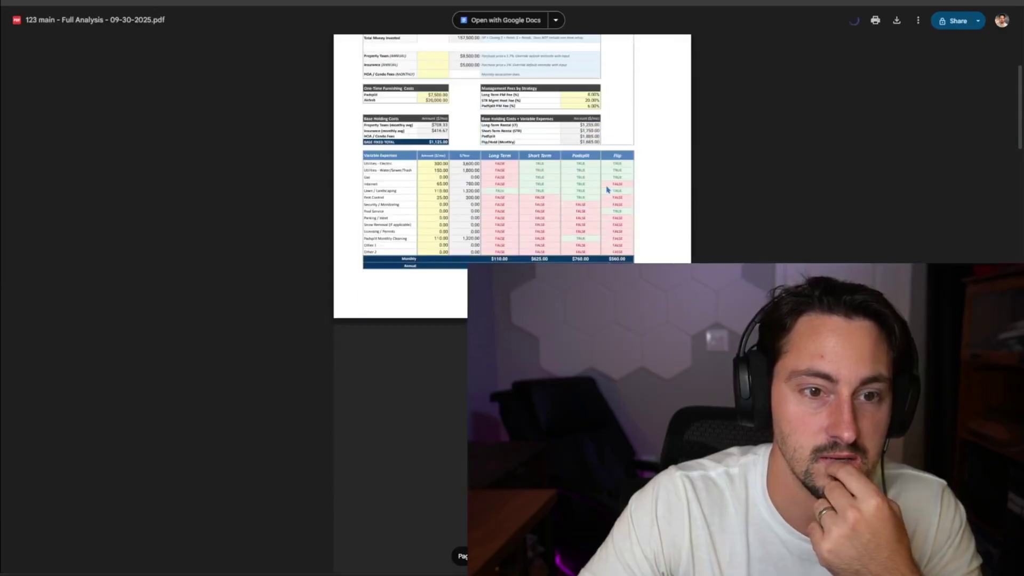
{"action": "scroll", "coordinate": [608, 180], "scroll_direction": "down", "scroll_amount": 15}
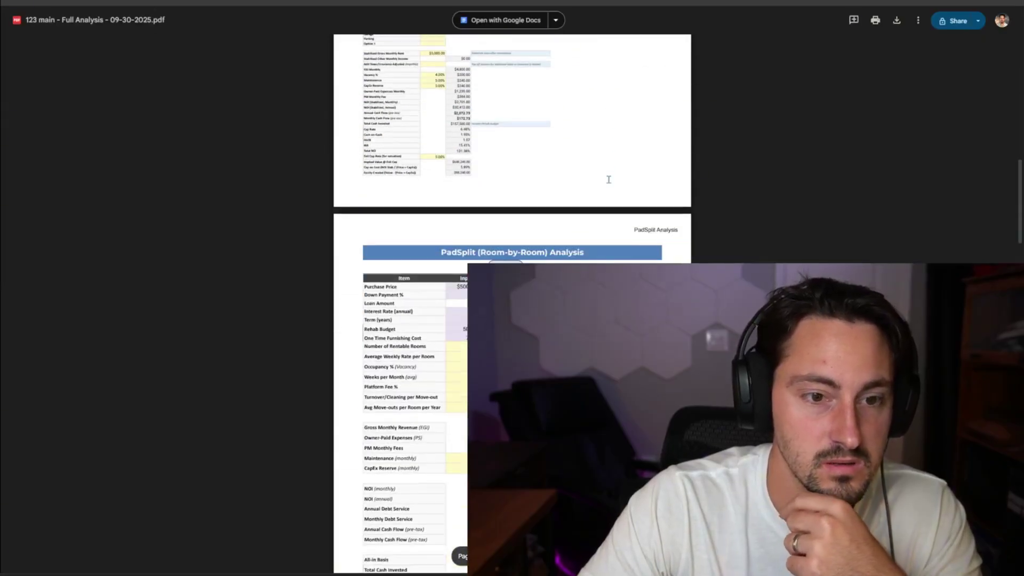
{"action": "scroll", "coordinate": [608, 180], "scroll_direction": "down", "scroll_amount": 4}
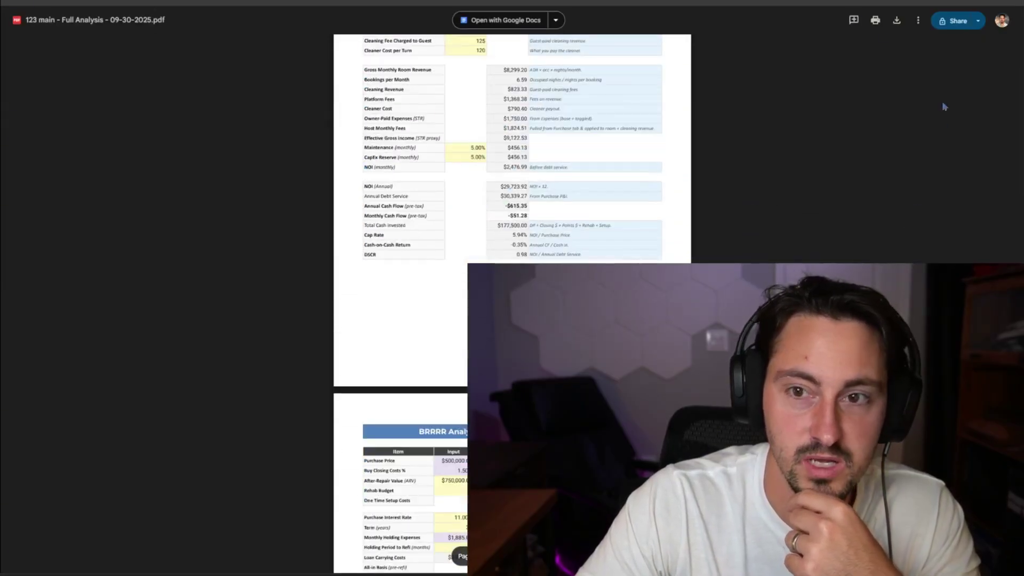
{"action": "scroll", "coordinate": [512, 149], "scroll_direction": "down", "scroll_amount": 20}
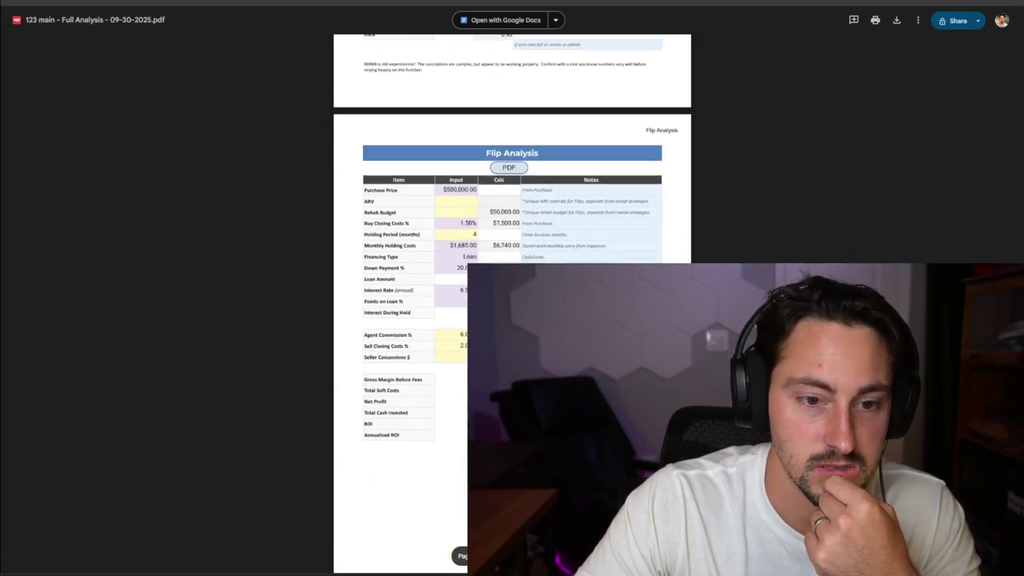
{"action": "scroll", "coordinate": [984, 102], "scroll_direction": "up", "scroll_amount": 20}
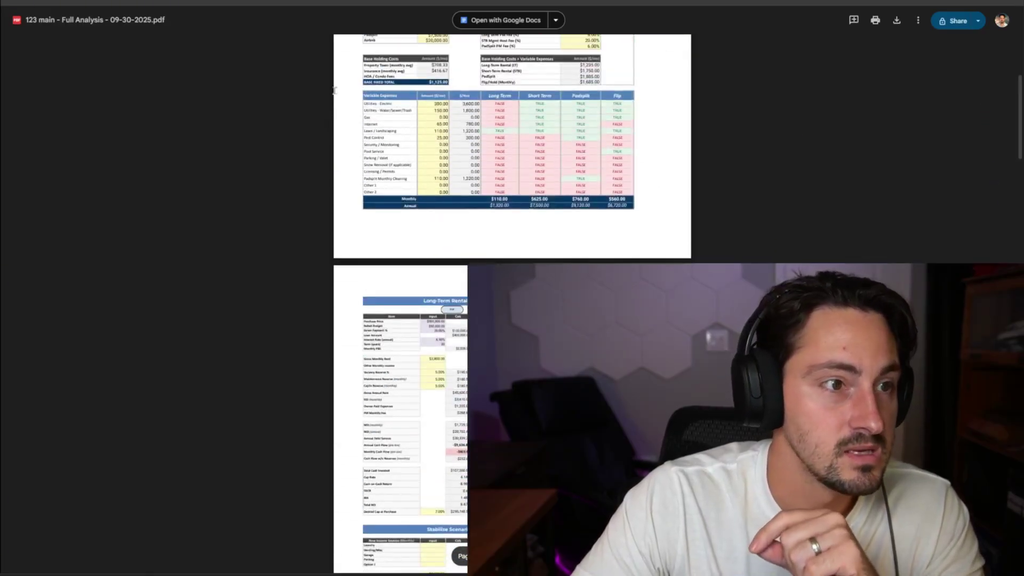
{"action": "left_click_drag", "start_coordinate": [24, 25], "coordinate": [163, 31]}
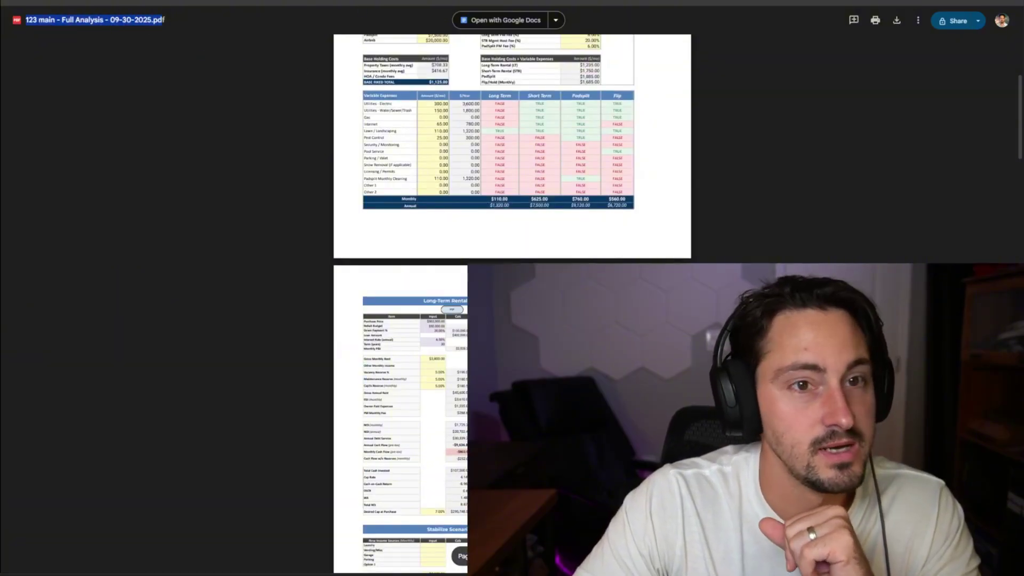
{"action": "key", "text": "ctrl+w"}
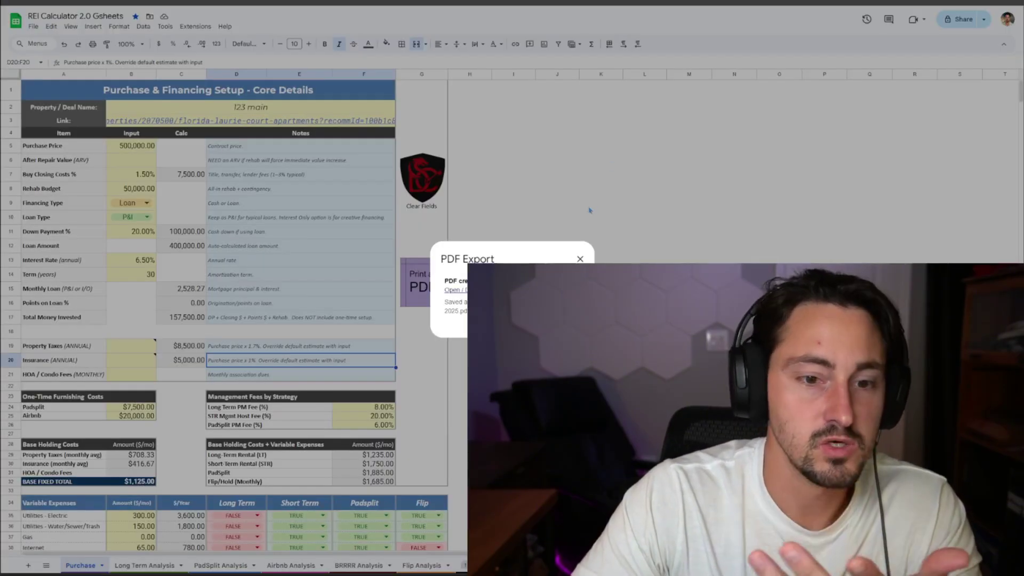
{"action": "left_click", "coordinate": [579, 259]}
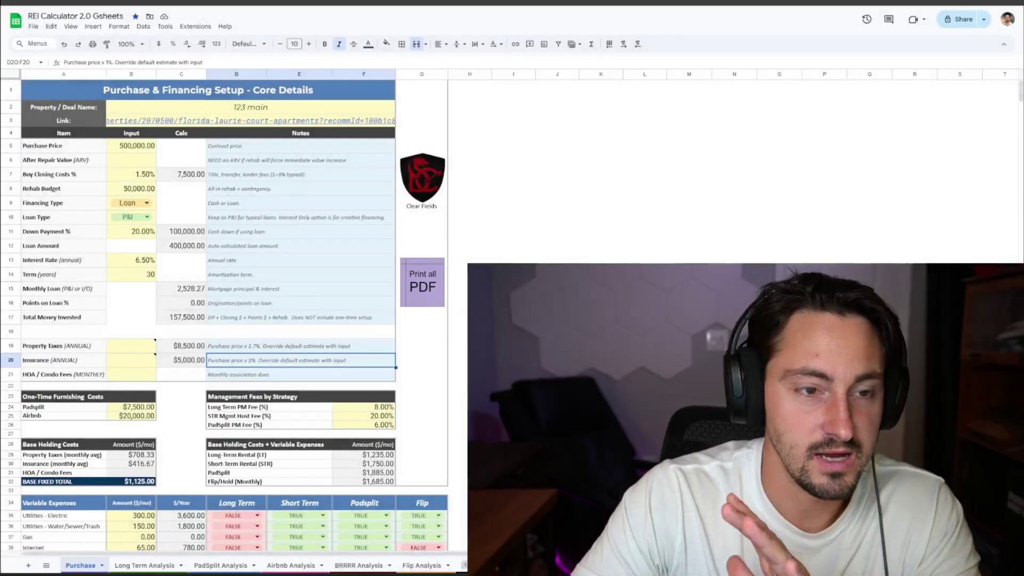
Export the PadSplit Analysis sheet as its own PDF and open the file.
{"action": "left_click", "coordinate": [158, 565]}
{"action": "left_click", "coordinate": [235, 564]}
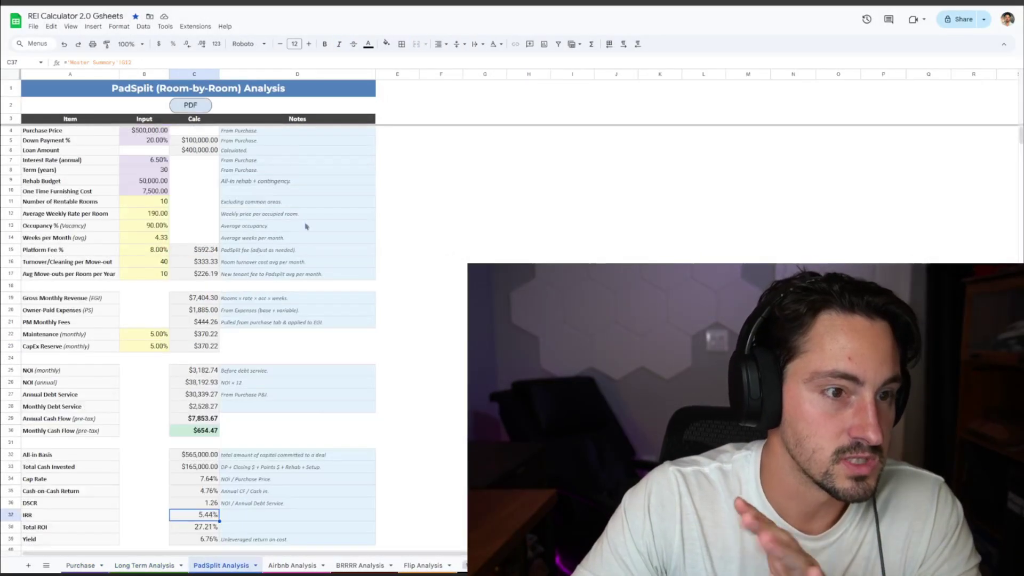
{"action": "left_click", "coordinate": [205, 107]}
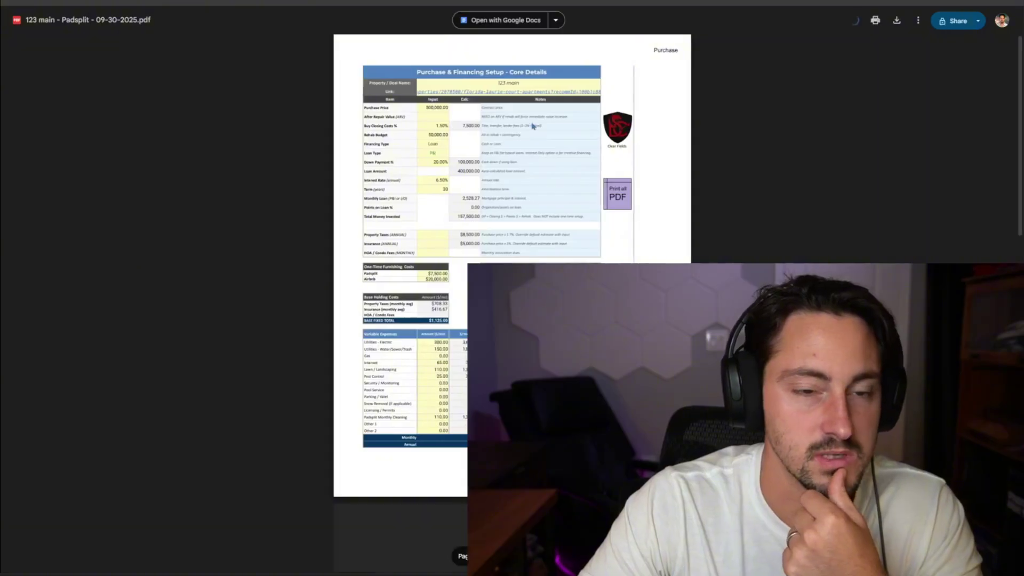
Review the PadSplit PDF's pages and open its property link, then close both and dismiss the export dialog.
{"action": "scroll", "coordinate": [605, 96], "scroll_direction": "down", "scroll_amount": 1}
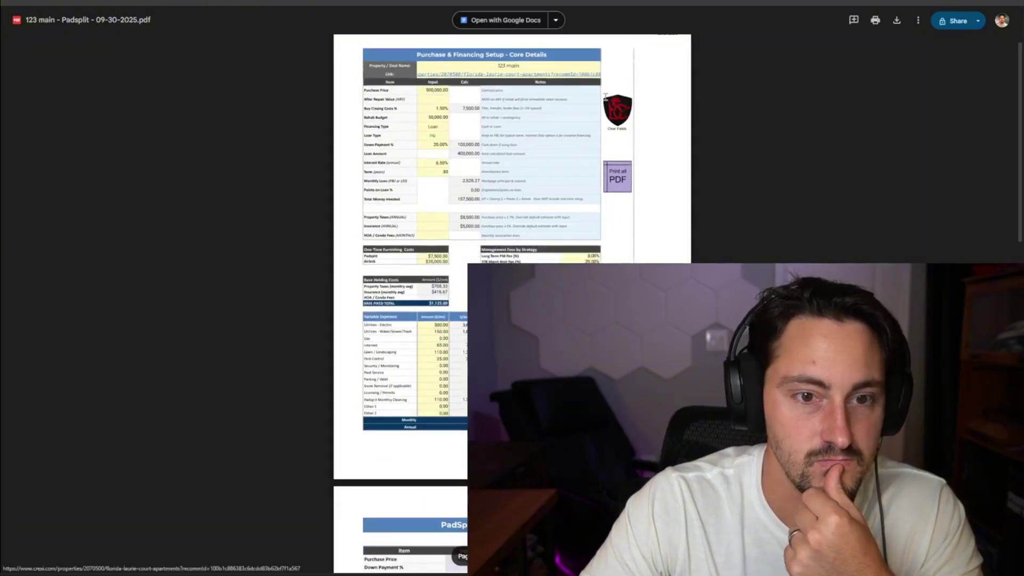
{"action": "scroll", "coordinate": [605, 96], "scroll_direction": "down", "scroll_amount": 10}
{"action": "scroll", "coordinate": [1019, 259], "scroll_direction": "down", "scroll_amount": 4}
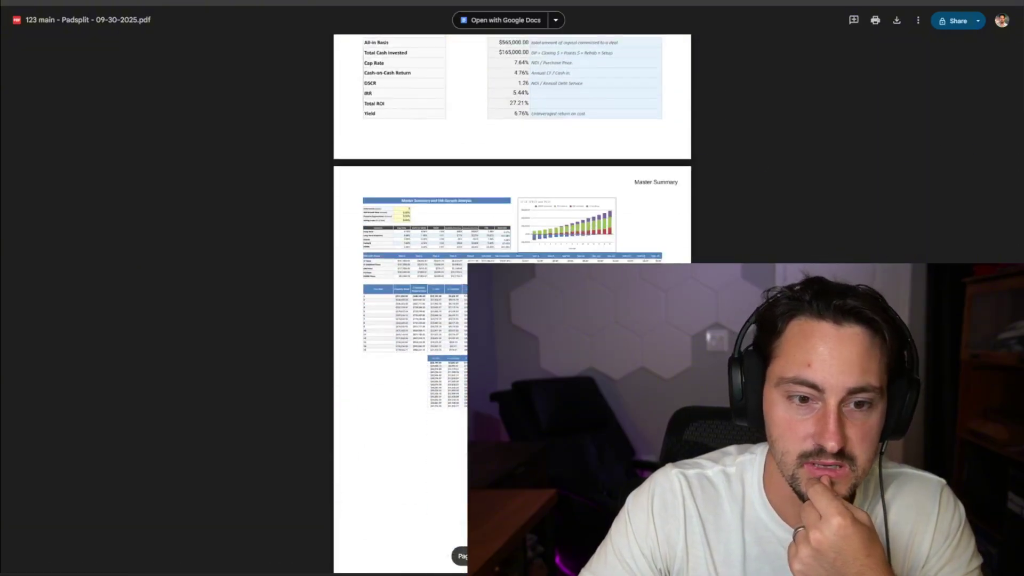
{"action": "left_click_drag", "start_coordinate": [1018, 260], "coordinate": [1019, 26]}
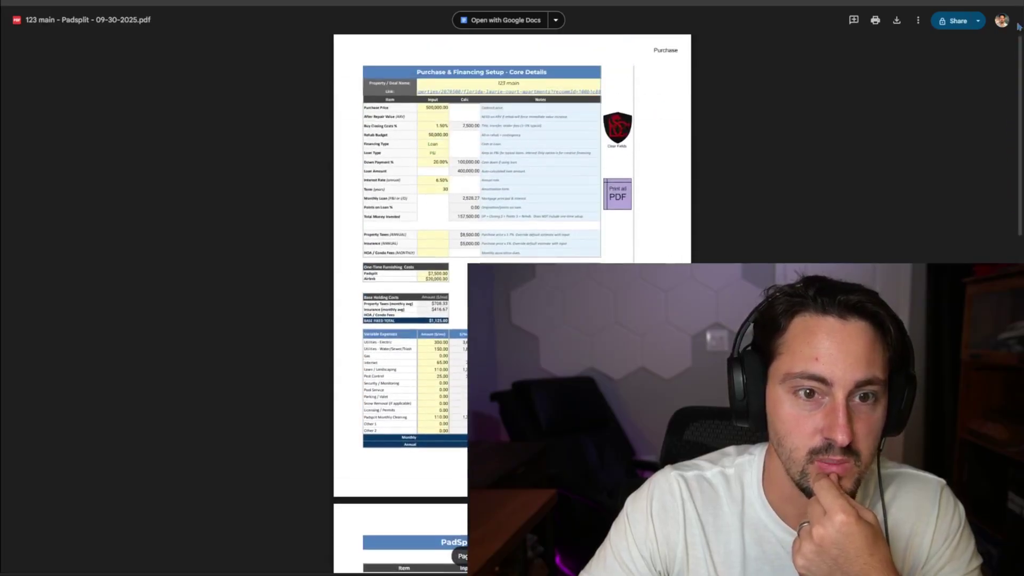
{"action": "left_click", "coordinate": [561, 94]}
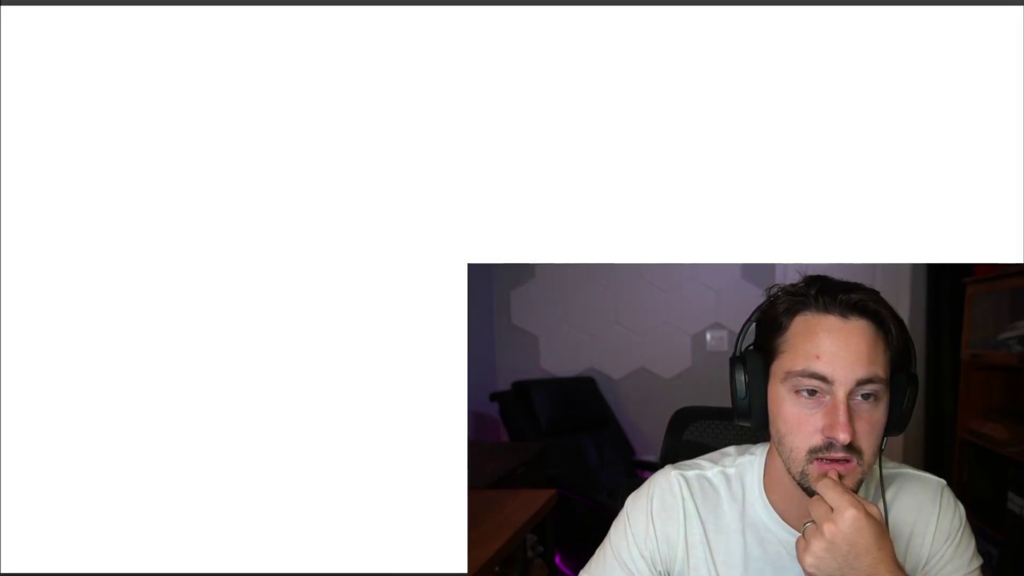
{"action": "key", "text": "ctrl+w"}
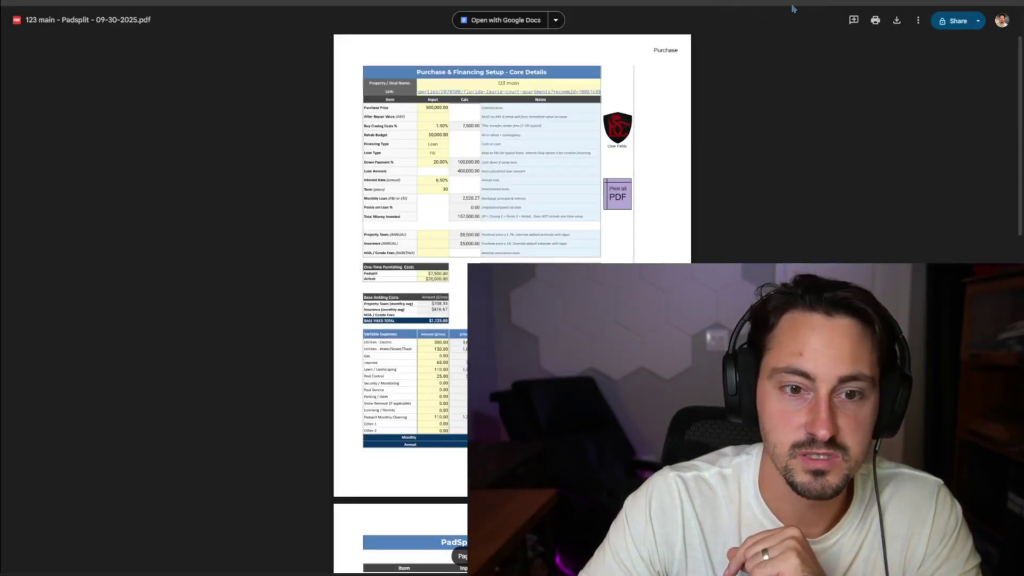
{"action": "key", "text": "ctrl+w"}
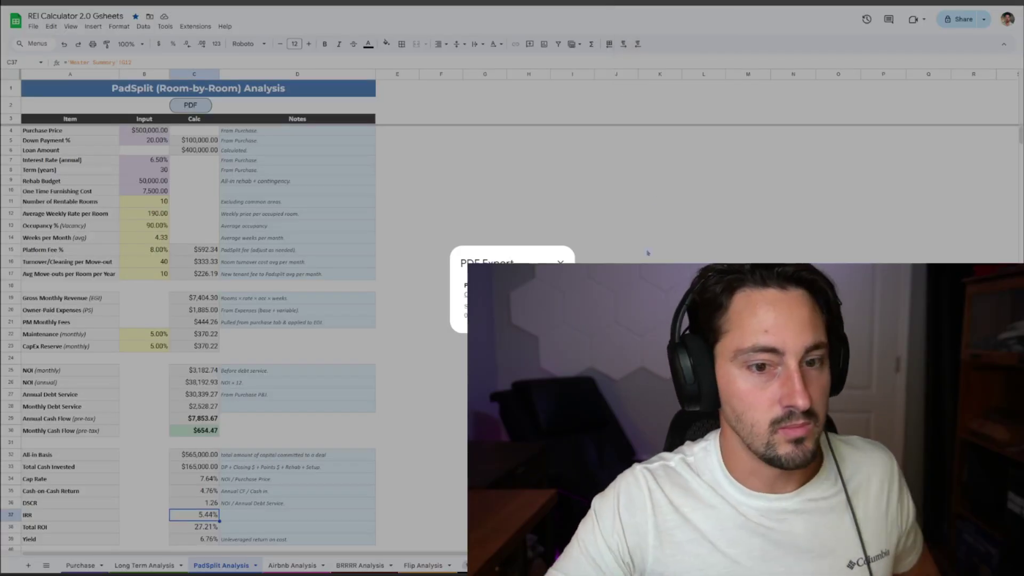
{"action": "key", "text": "Escape"}
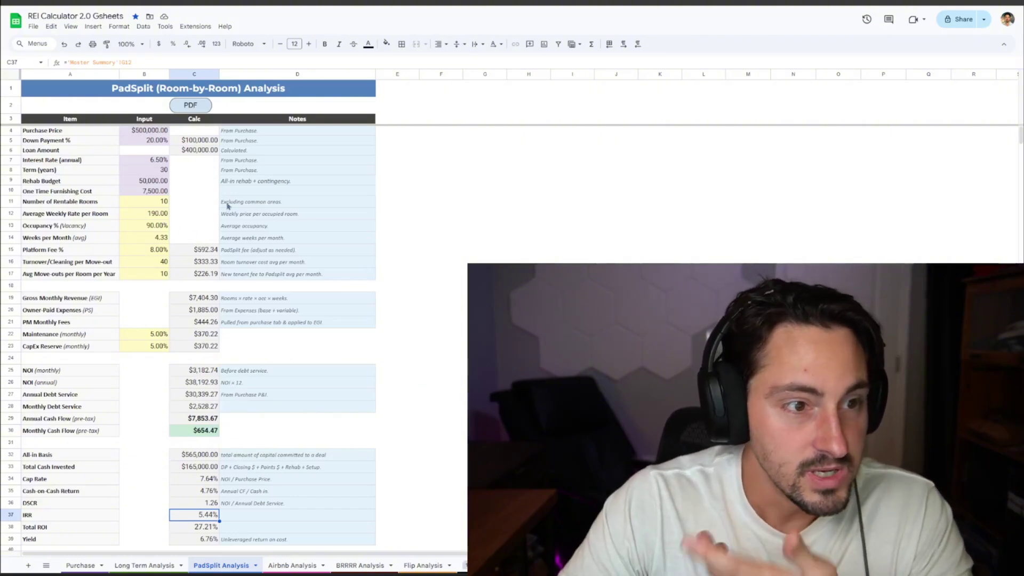
Look over the loan term and return metrics in the PadSplit Analysis sheet and return to the Purchase sheet.
{"action": "left_click", "coordinate": [157, 171]}
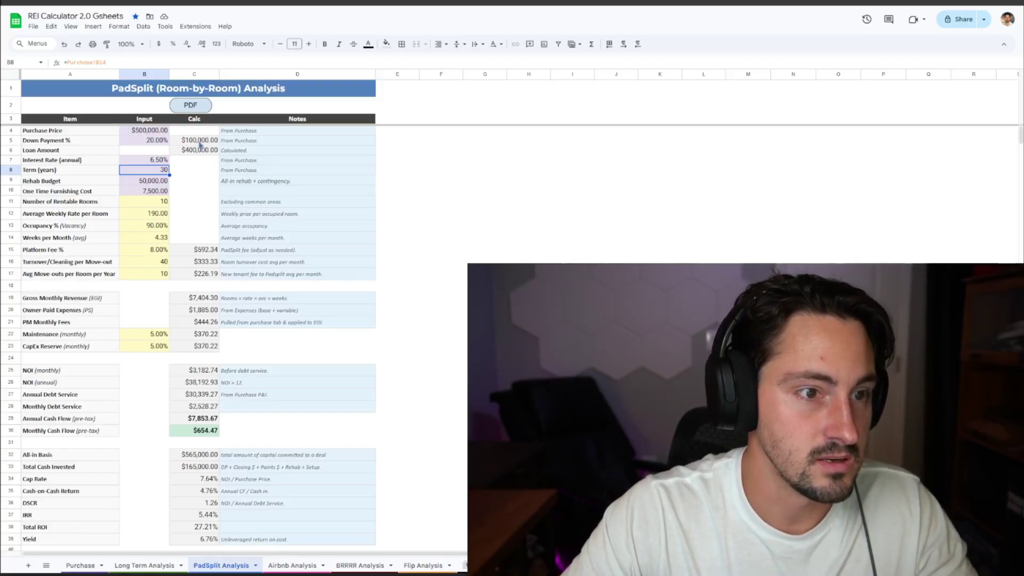
{"action": "scroll", "coordinate": [217, 402], "scroll_direction": "down", "scroll_amount": 5}
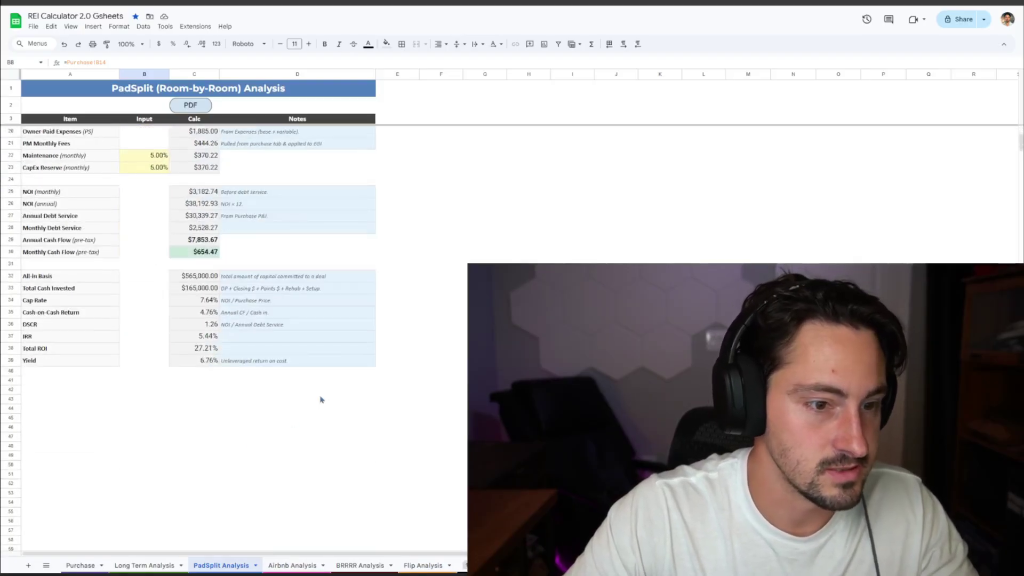
{"action": "left_click", "coordinate": [80, 564]}
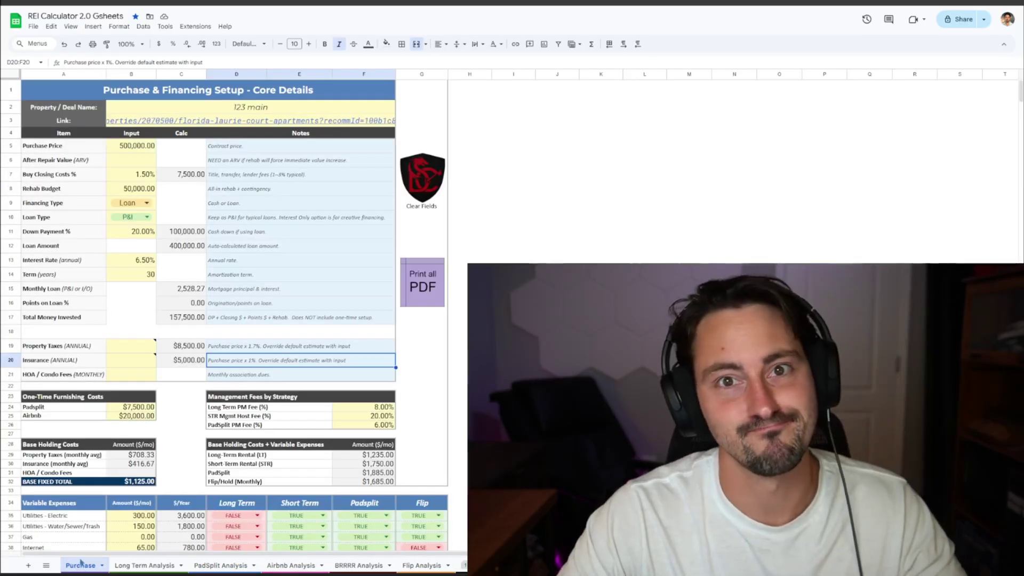